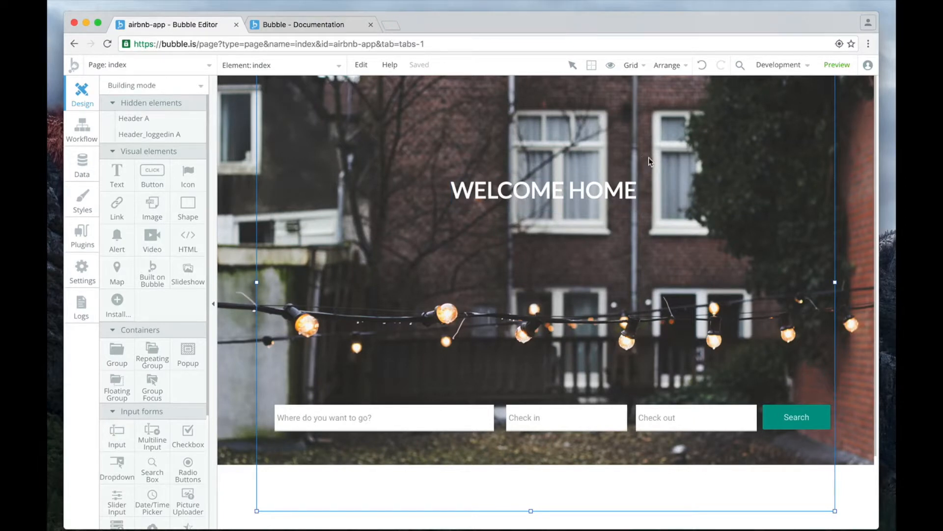
Preview the index page and resize the browser window to examine how its layout behaves at narrower widths, and return to the editor.
click(846, 72)
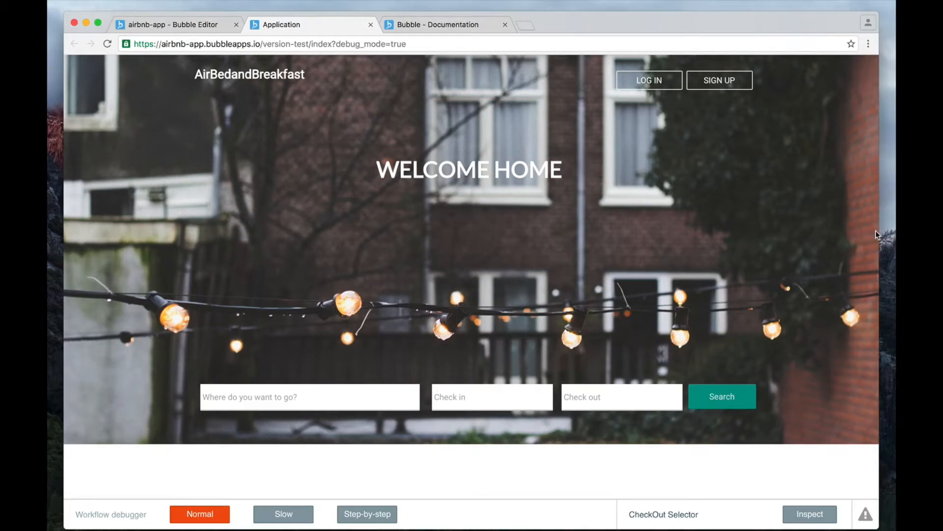
drag(878, 232, 783, 261)
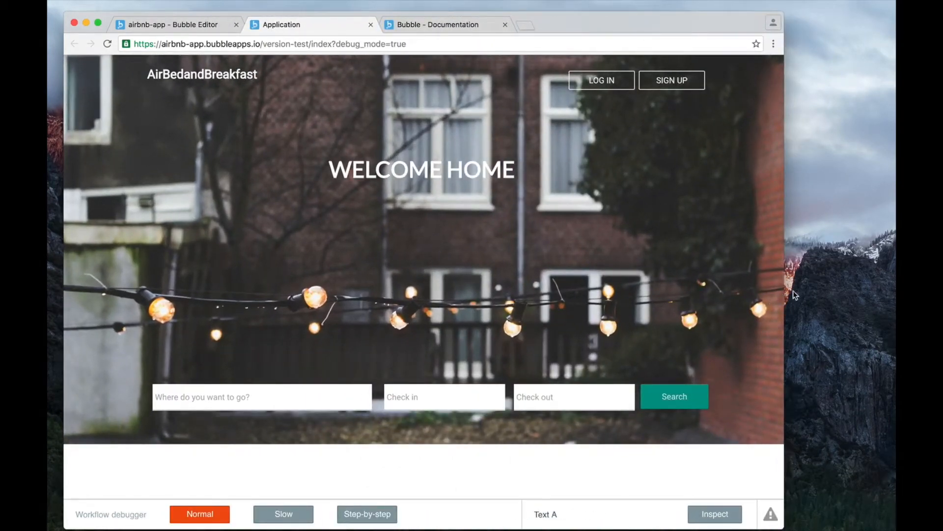
mouse_move(785, 290)
mouse_down()
mouse_move(670, 291)
mouse_move(852, 296)
mouse_move(761, 295)
mouse_move(797, 294)
mouse_up()
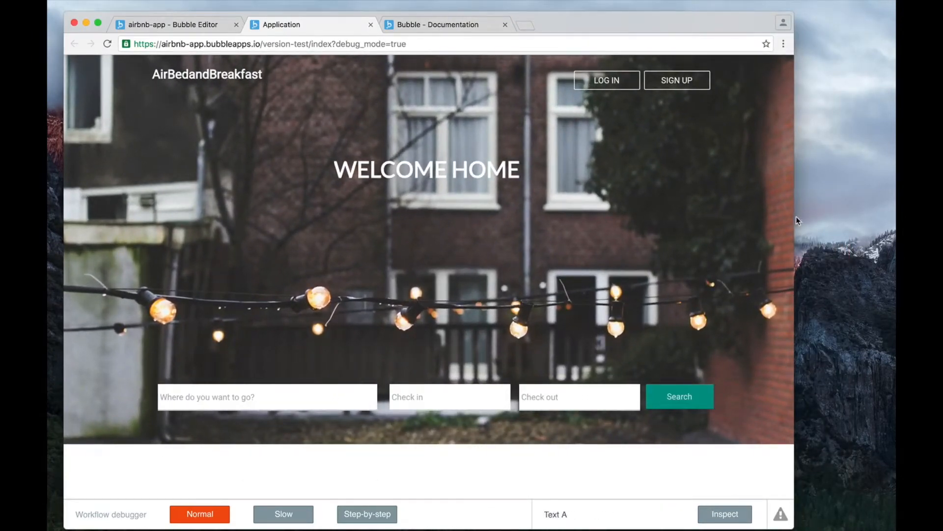
drag(795, 219, 300, 241)
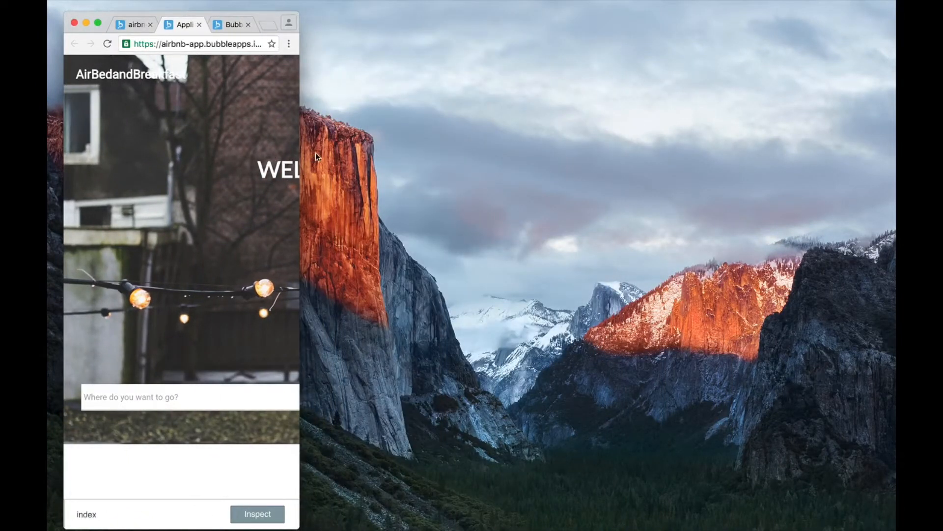
drag(300, 149, 869, 162)
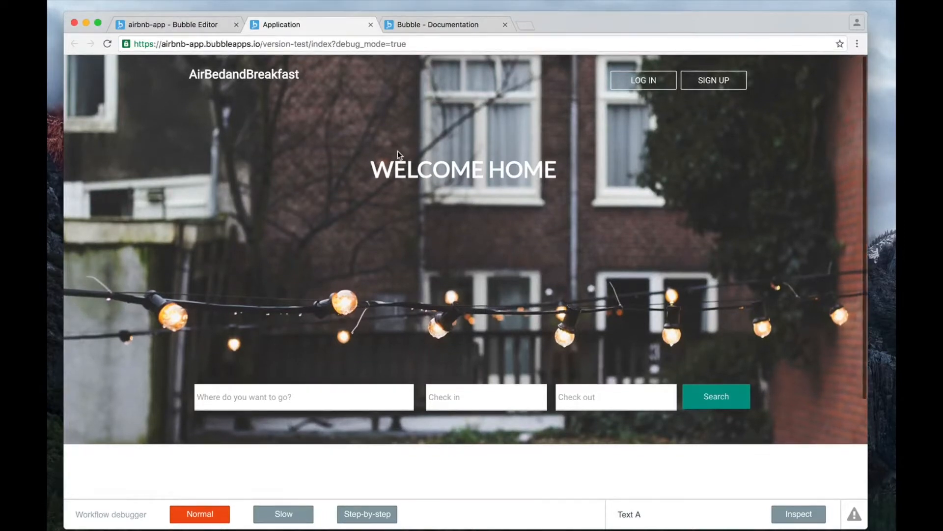
click(205, 25)
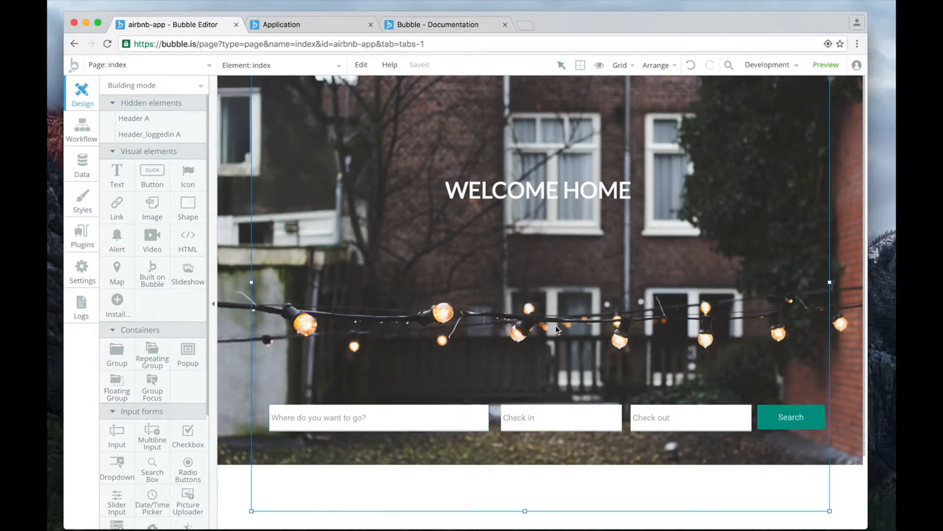
scroll(557, 326, down, 1)
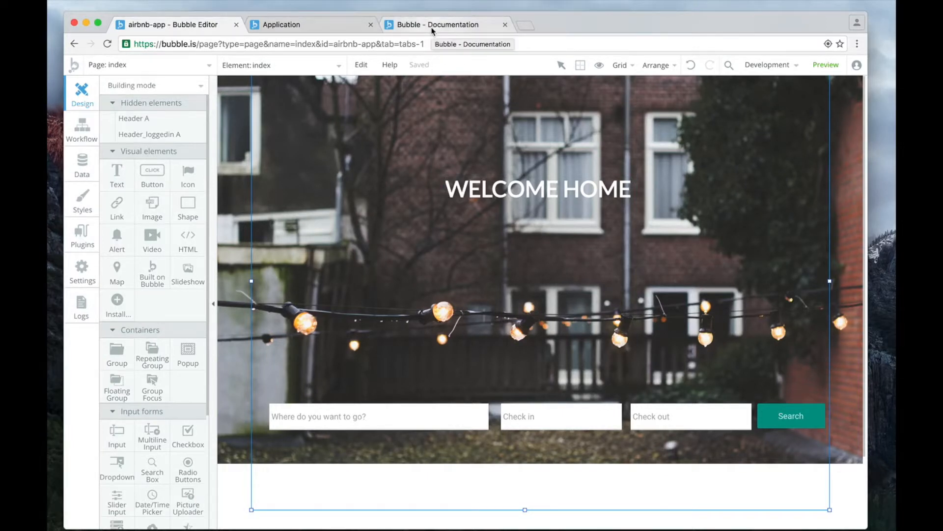
Open Chapter 3, Building responsive pages, in the Bubble user manual and read the responsive viewer and key concepts sections.
click(447, 27)
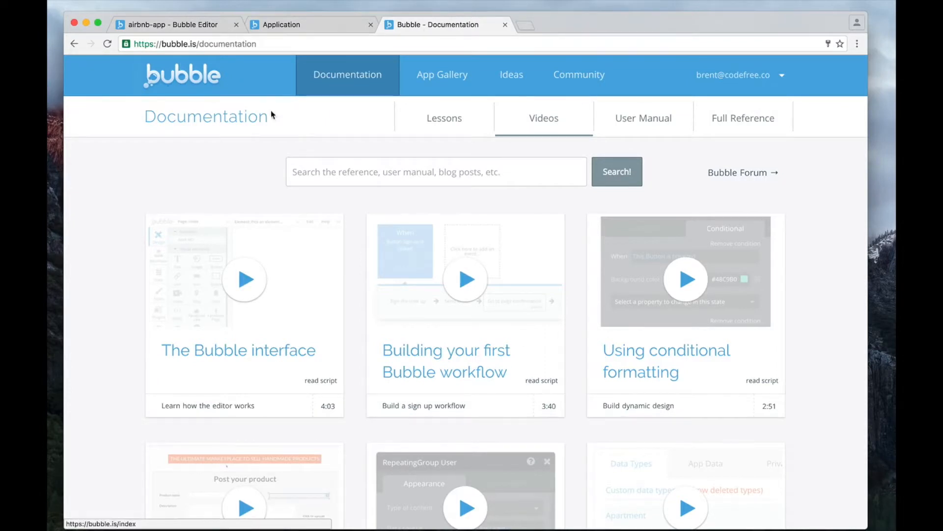
click(653, 121)
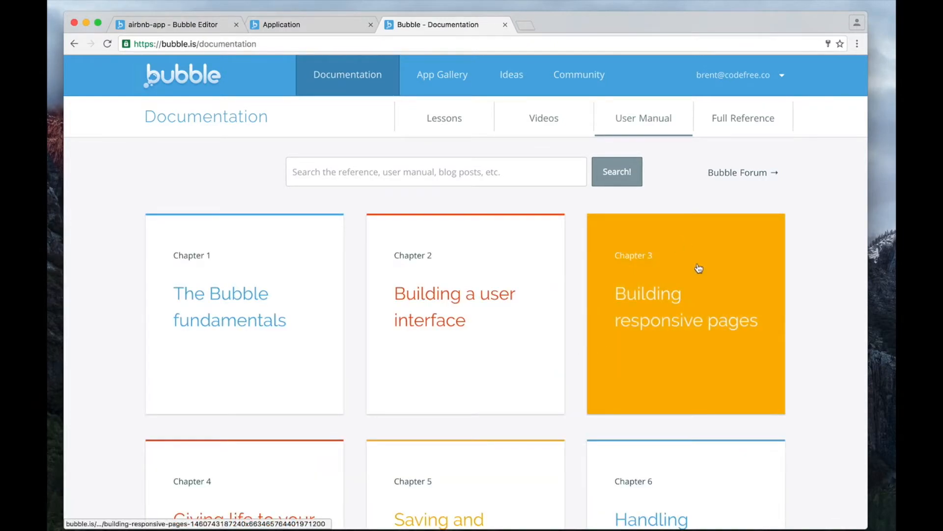
click(698, 268)
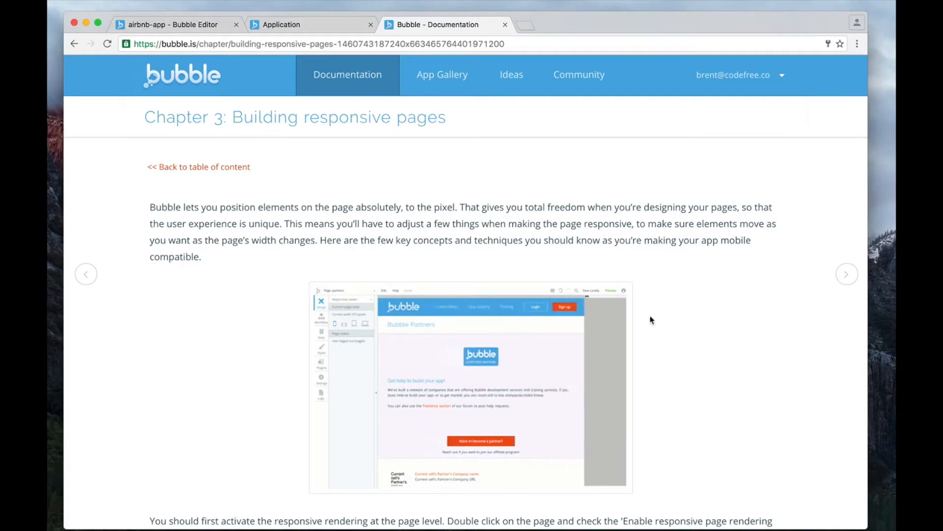
scroll(674, 304, down, 5)
scroll(674, 304, down, 12)
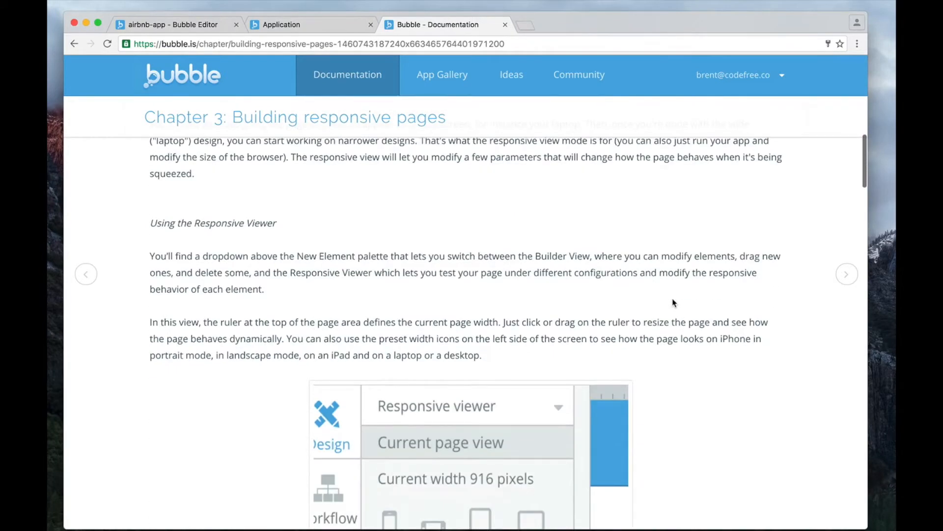
scroll(673, 302, down, 6)
scroll(673, 302, down, 15)
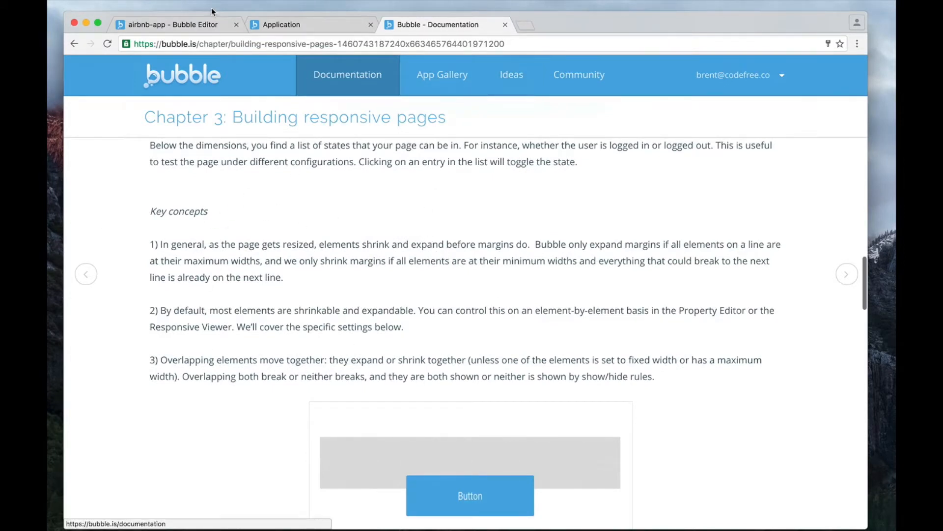
Return to the airbnb-app editor and open the index page's properties at the responsive page rendering setting.
click(211, 28)
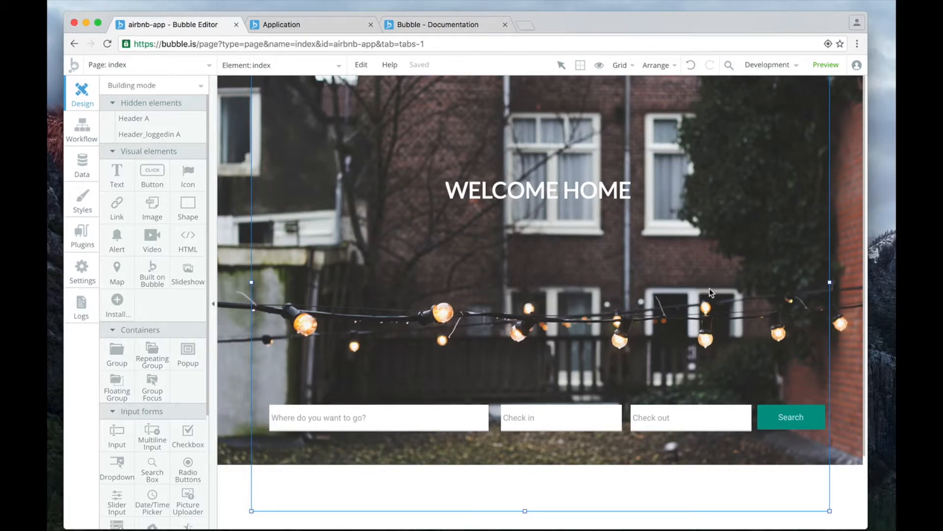
double_click(757, 282)
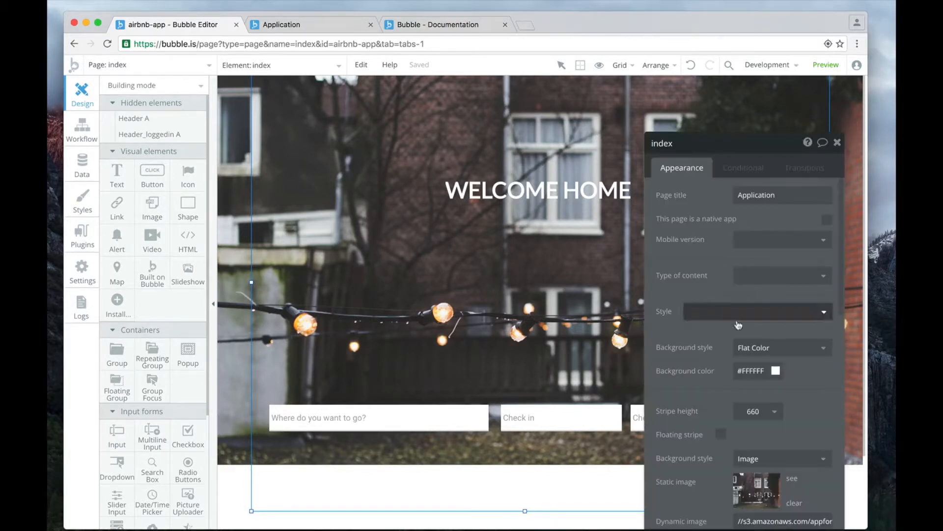
scroll(753, 344, down, 10)
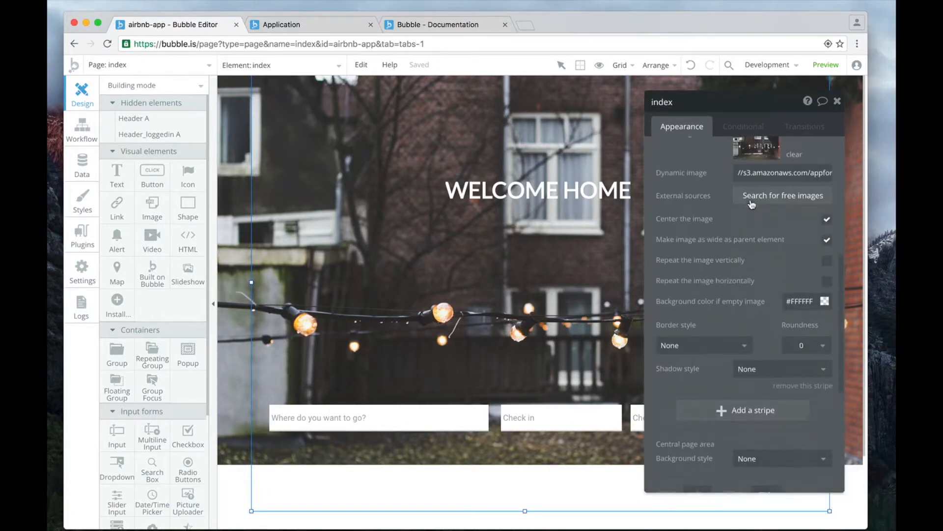
scroll(754, 377, down, 3)
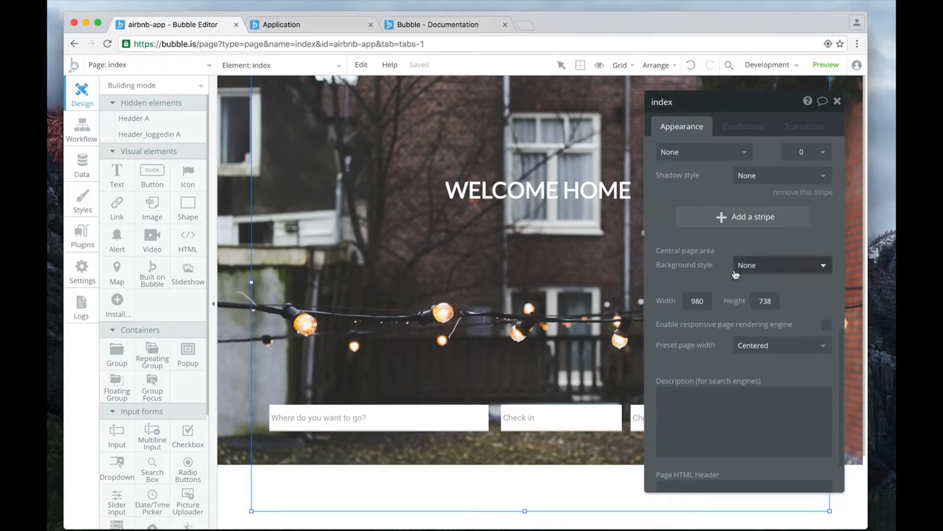
Try the responsive page rendering engine on the index page, switching it on and back off.
click(828, 327)
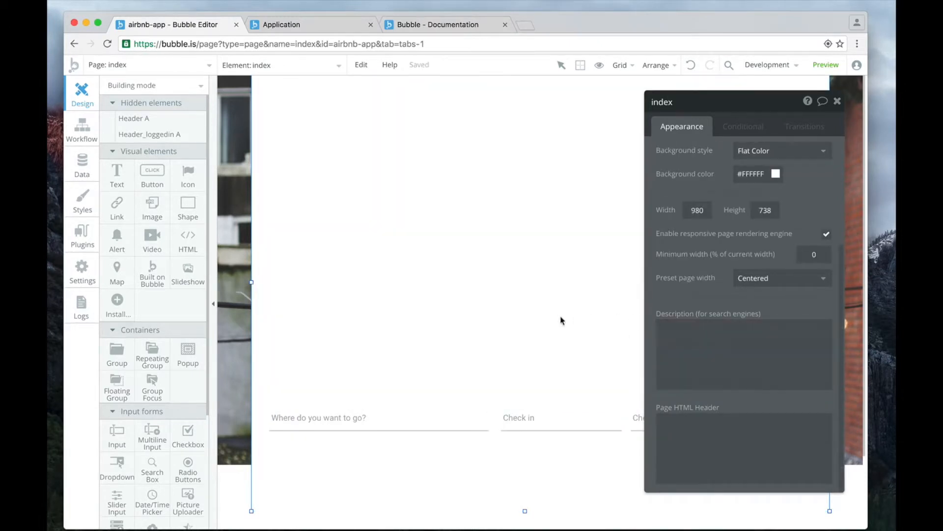
scroll(462, 240, down, 1)
scroll(462, 241, up, 1)
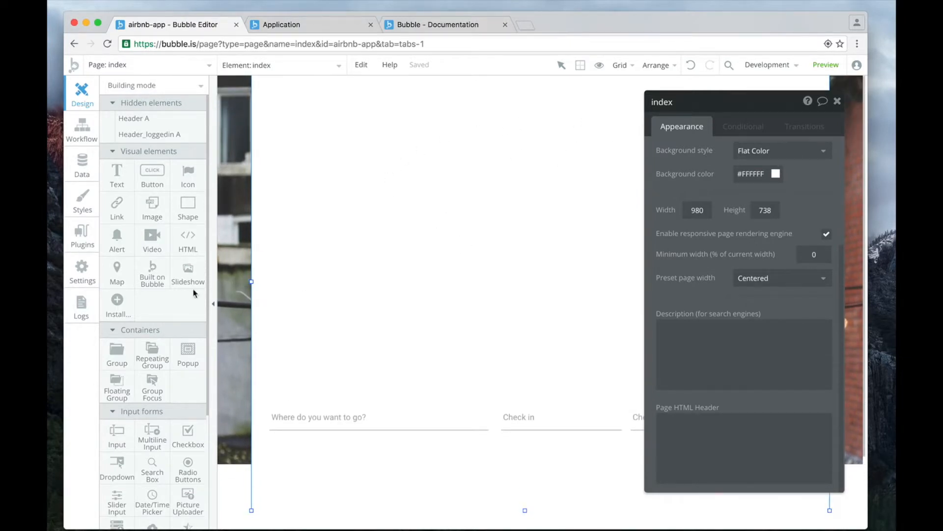
click(826, 236)
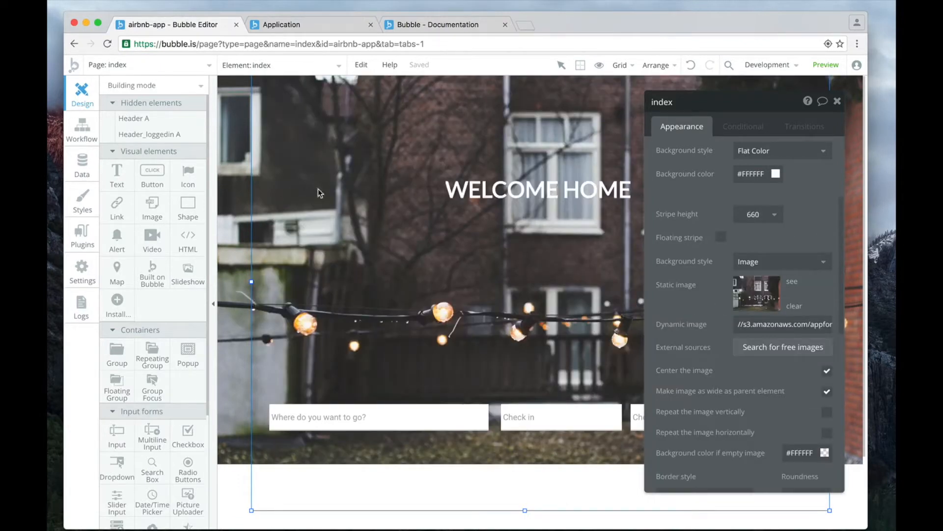
Remove the background image stripe from the index page and enable the responsive page rendering engine.
scroll(781, 298, down, 10)
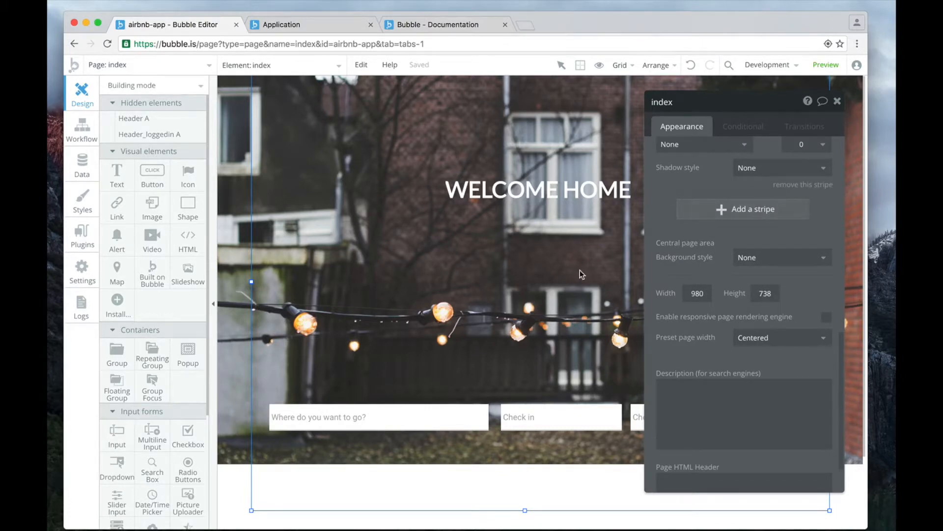
click(805, 187)
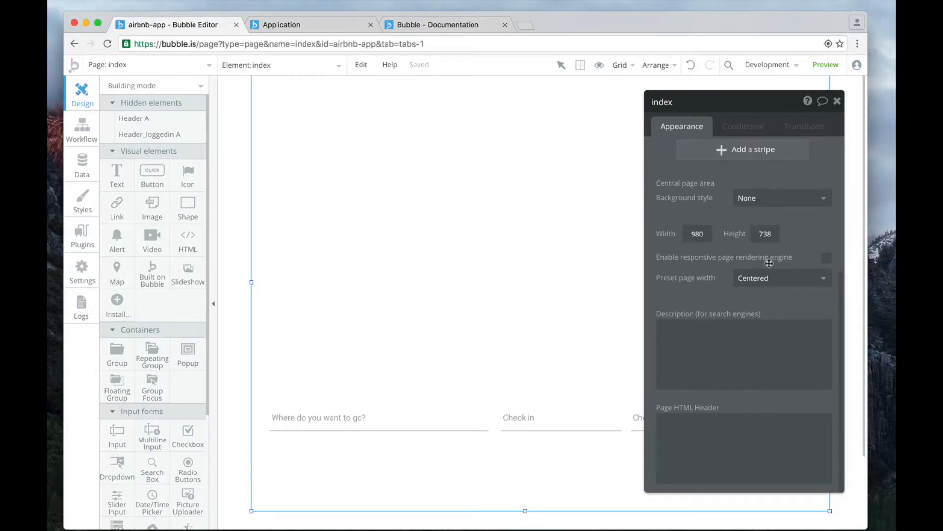
click(825, 260)
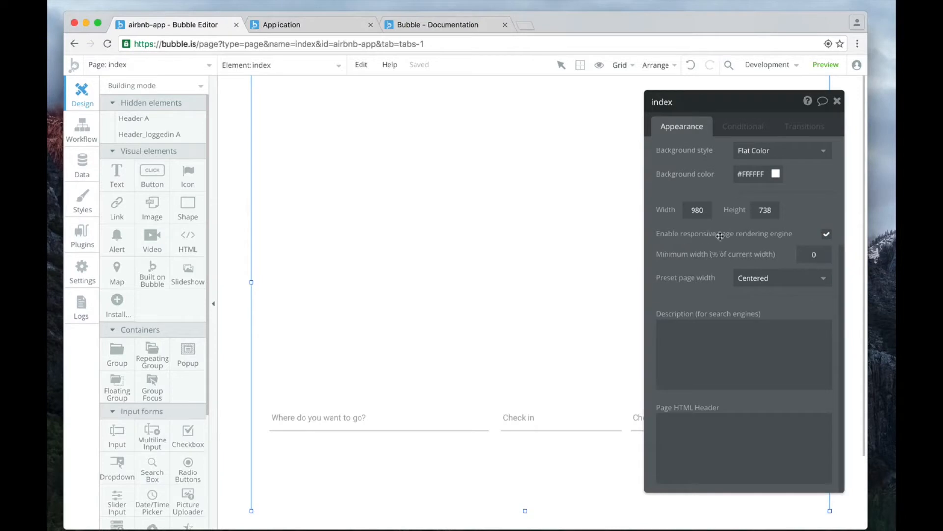
click(838, 99)
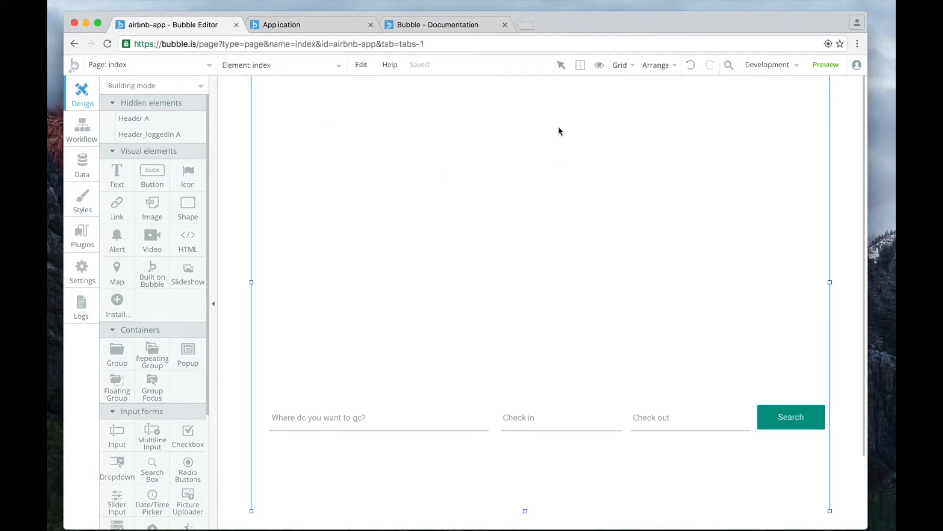
Show the element borders and draw a group about 980 by 639 px across the full page width, covering the heading and search fields.
click(580, 69)
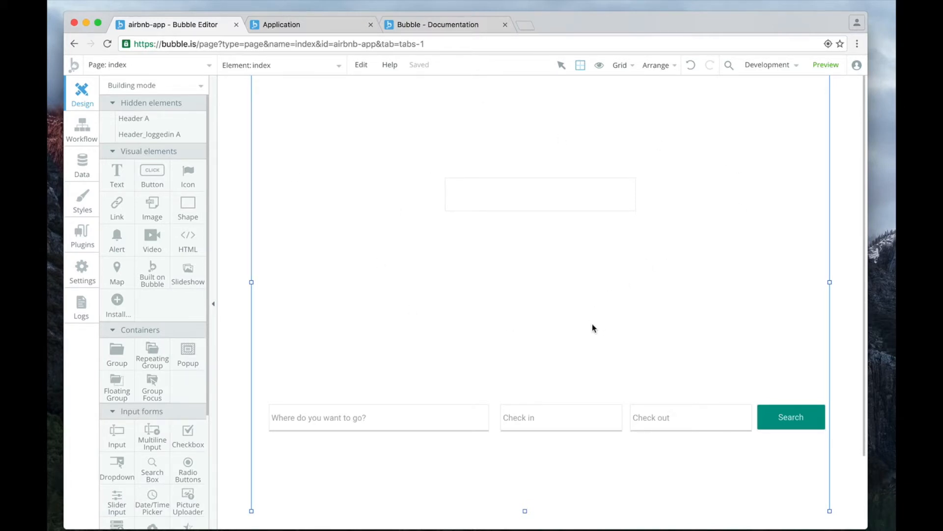
click(117, 364)
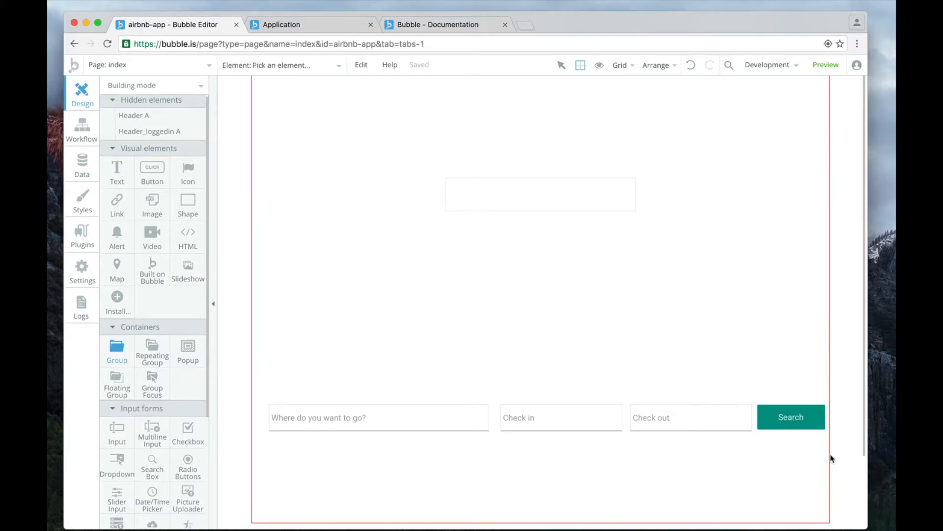
drag(828, 451, 251, 75)
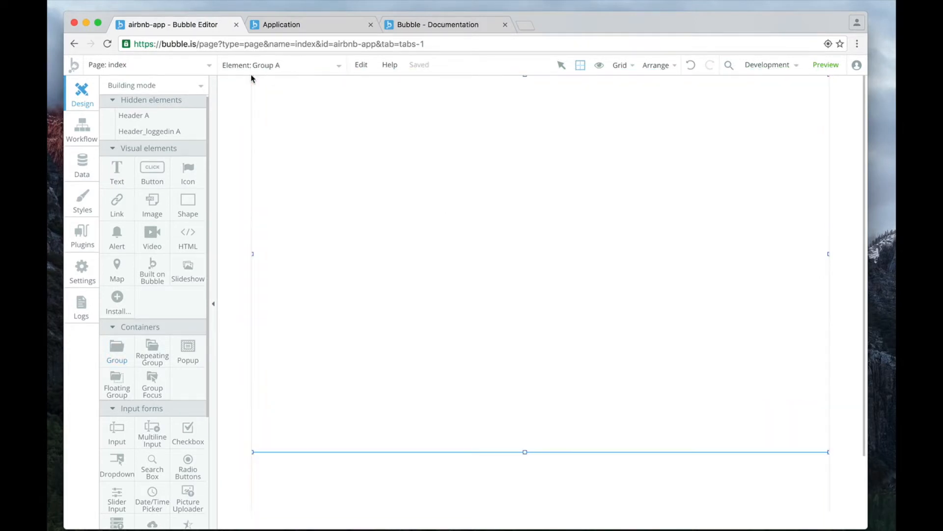
Set the new group's background style to Image.
double_click(572, 307)
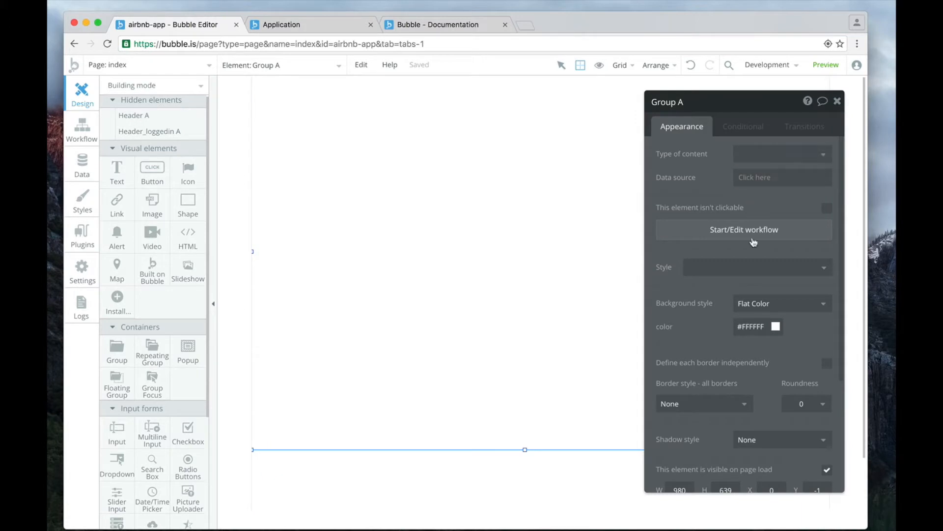
click(752, 304)
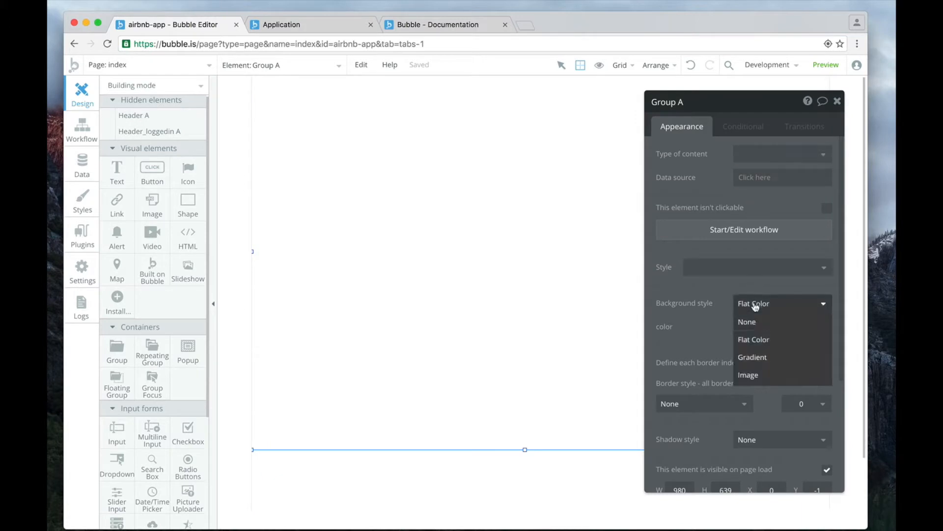
click(746, 374)
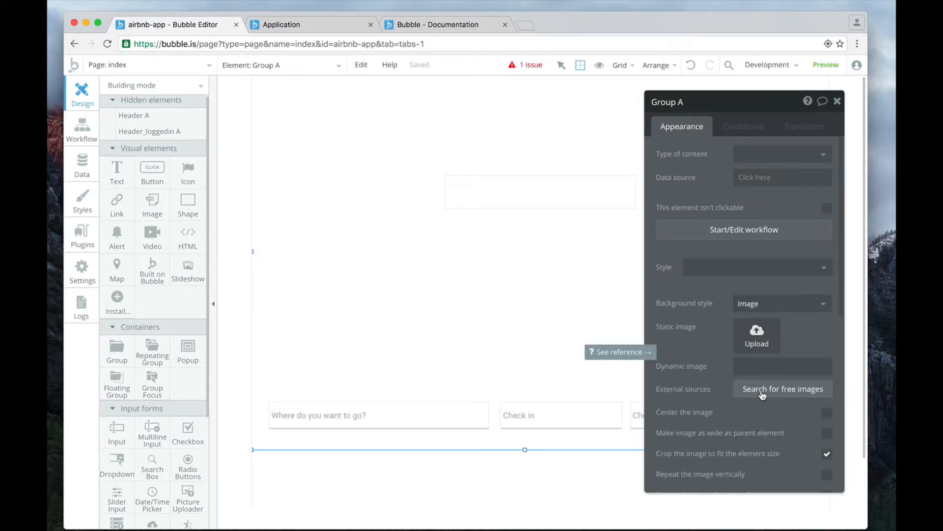
Search the free images for "house" and import the night photo of the boathouse at the end of the jetty as the group's background.
click(778, 392)
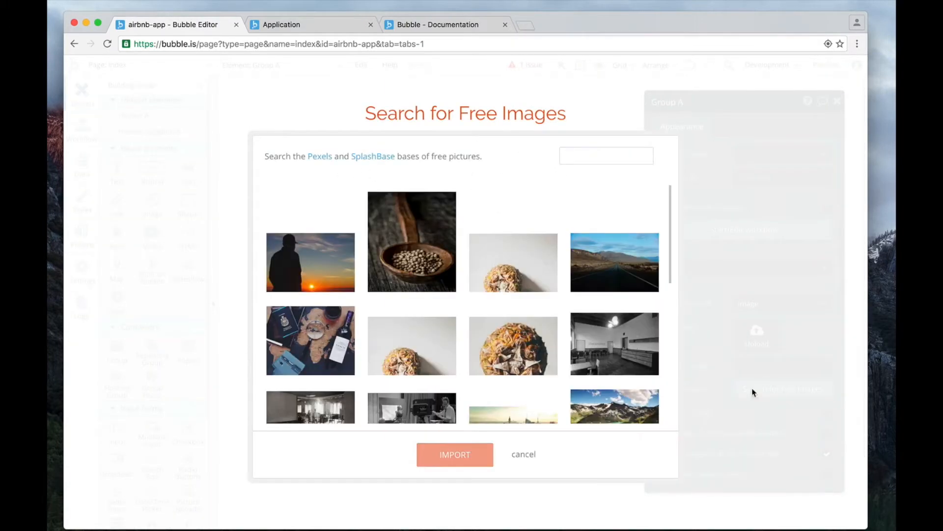
click(599, 161)
text(house)
key(Return)
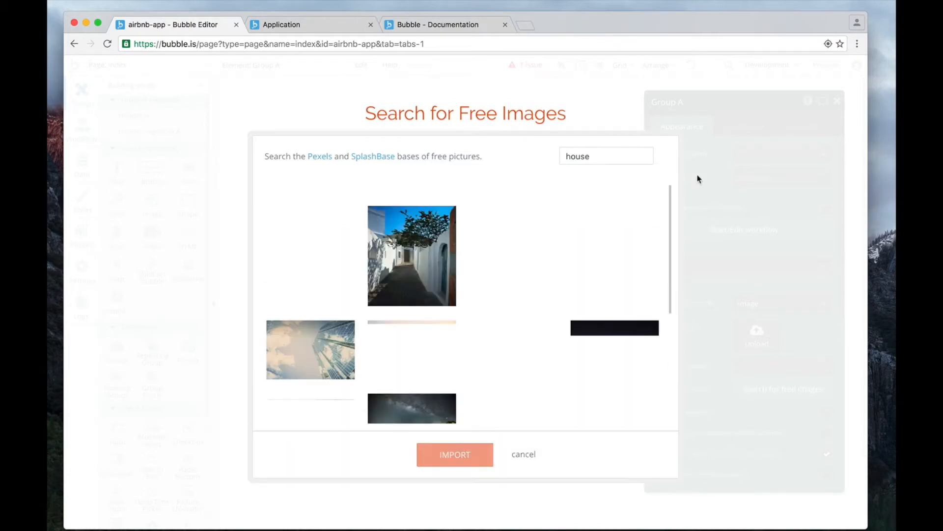
scroll(580, 275, down, 1)
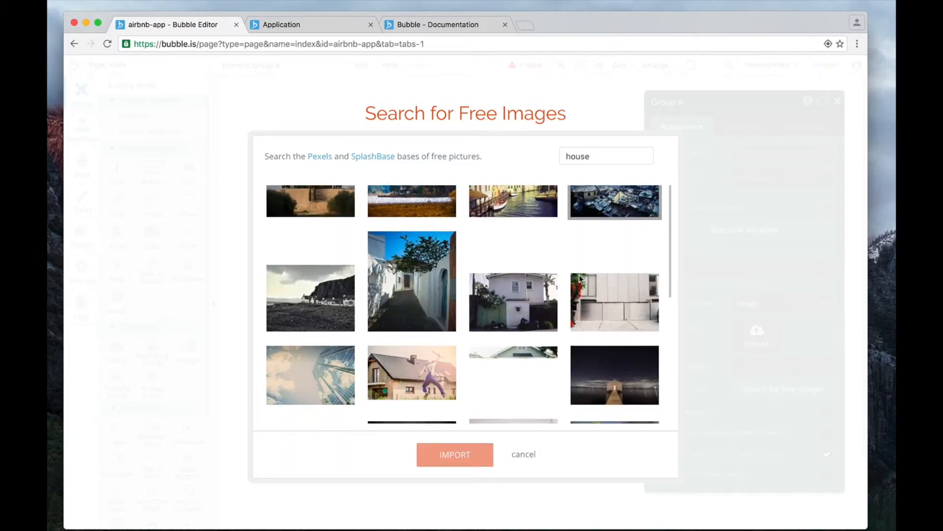
scroll(515, 319, down, 3)
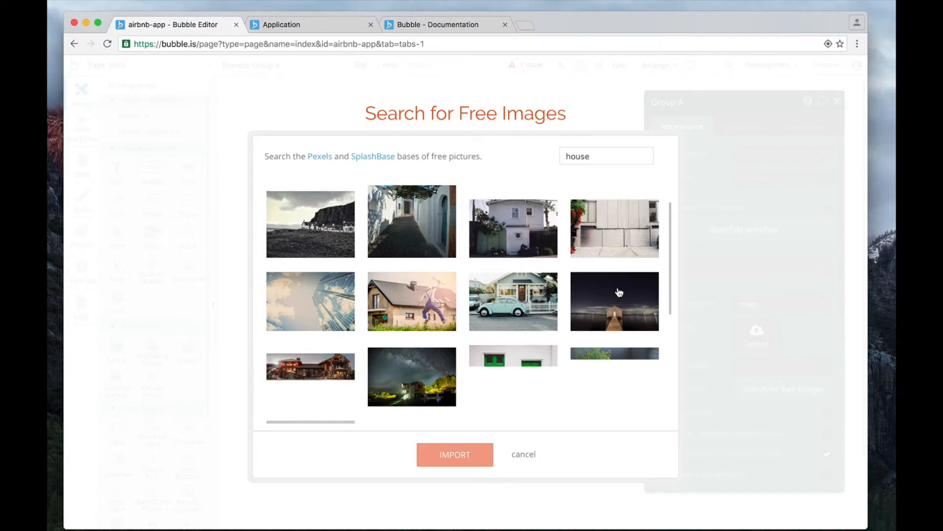
click(597, 311)
click(450, 454)
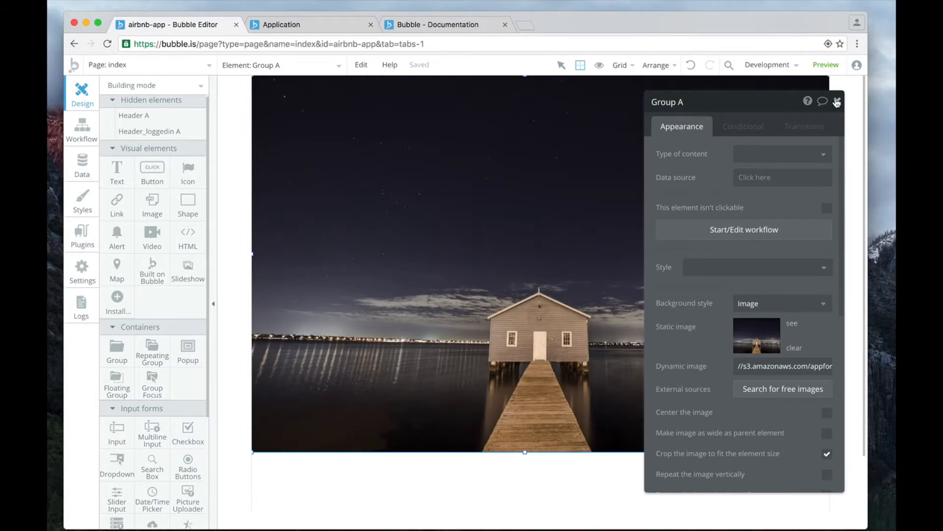
click(837, 102)
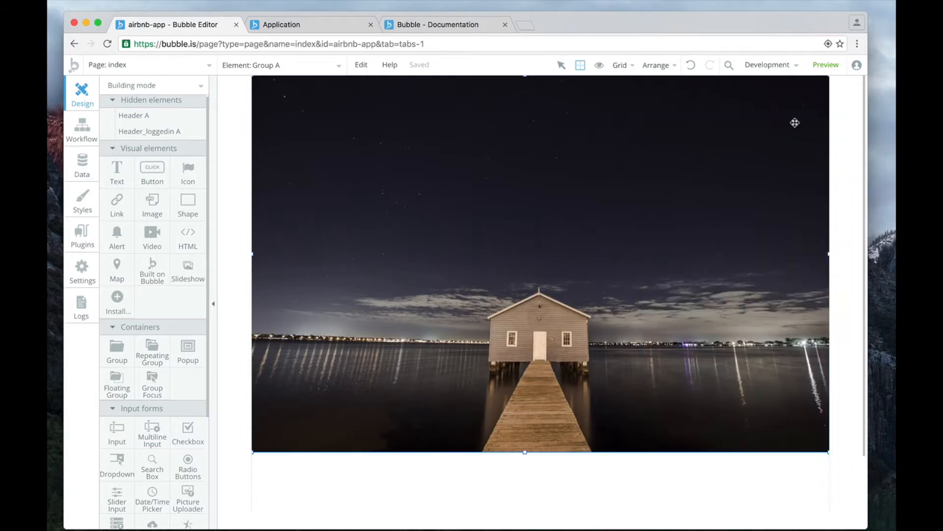
Send the background image group to the back and nudge the WELCOME HOME heading slightly within it.
right_click(548, 253)
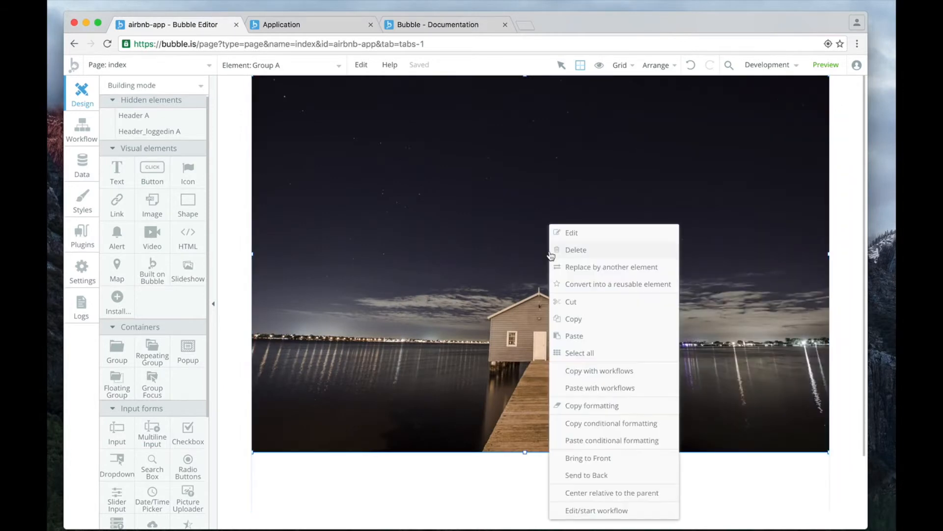
click(569, 481)
click(564, 204)
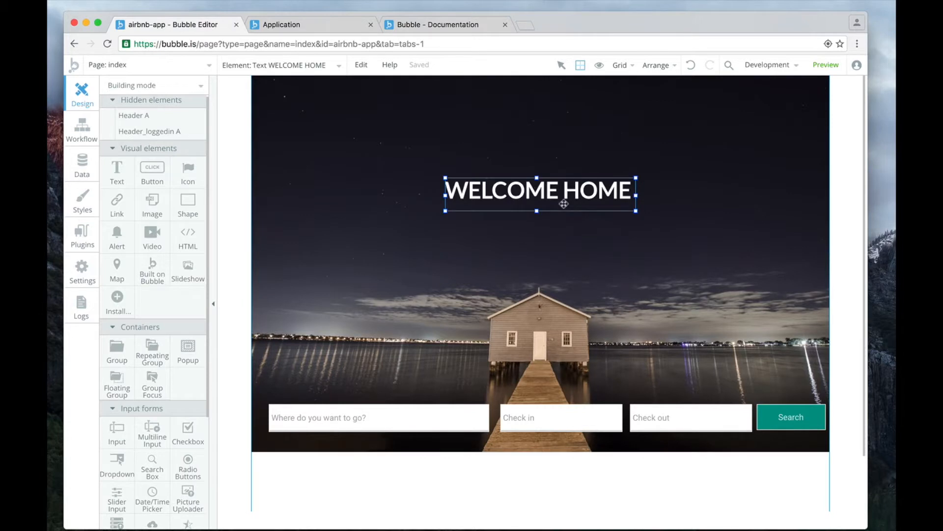
drag(561, 201, 560, 208)
Reposition the destination input, the Check in and Check out selectors and the Search button inside the background image group.
click(386, 418)
scroll(457, 418, down, 1)
click(533, 413)
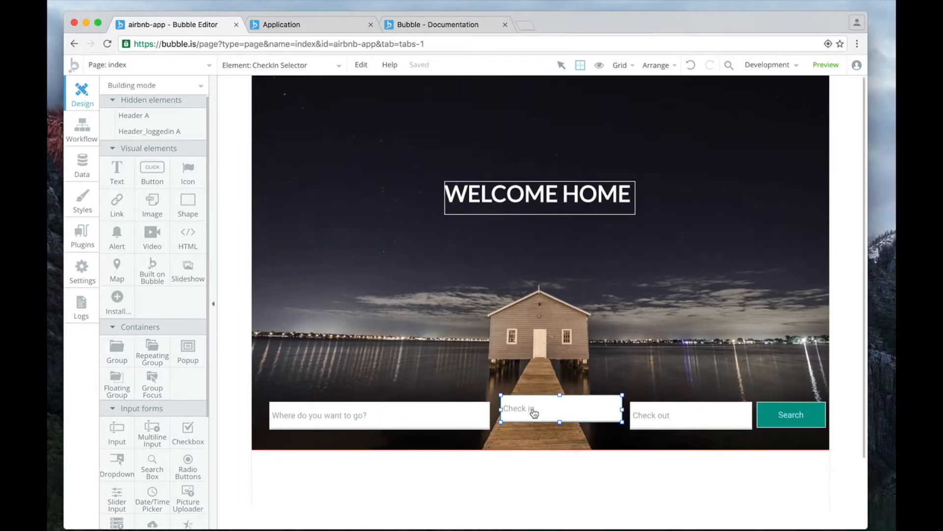
scroll(678, 412, up, 1)
click(678, 413)
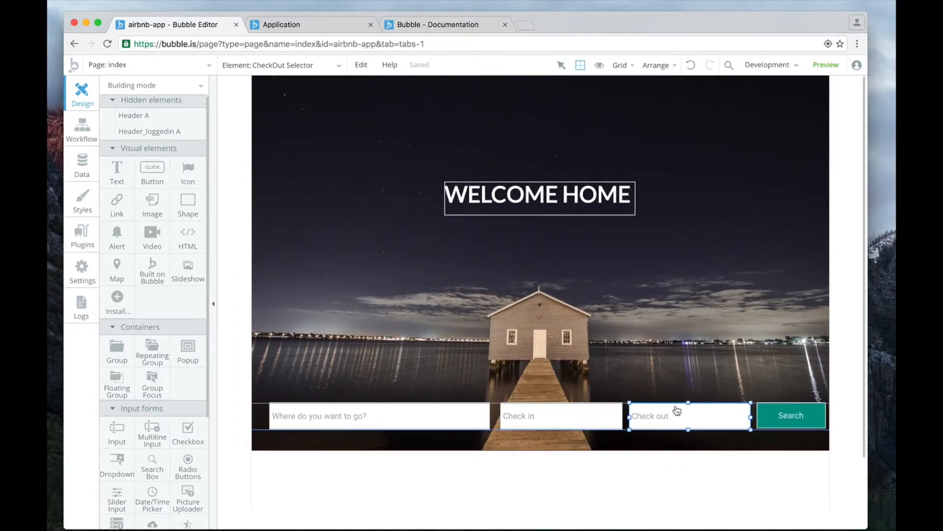
click(784, 408)
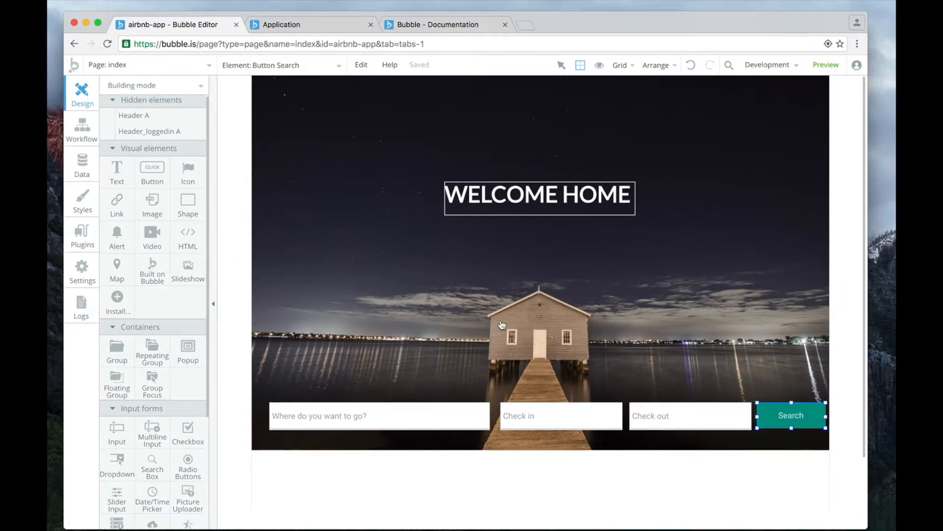
scroll(505, 325, up, 1)
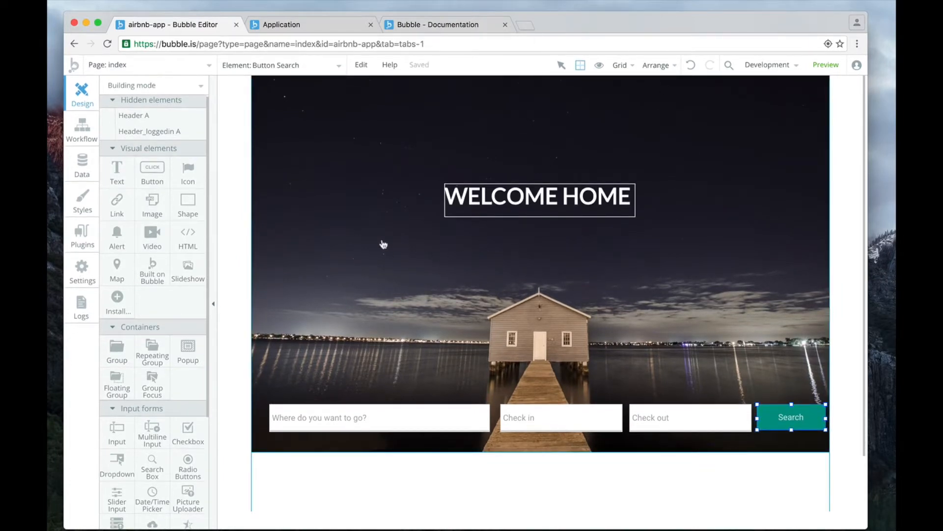
Show the hidden Header A on the index page and preview the page.
click(107, 115)
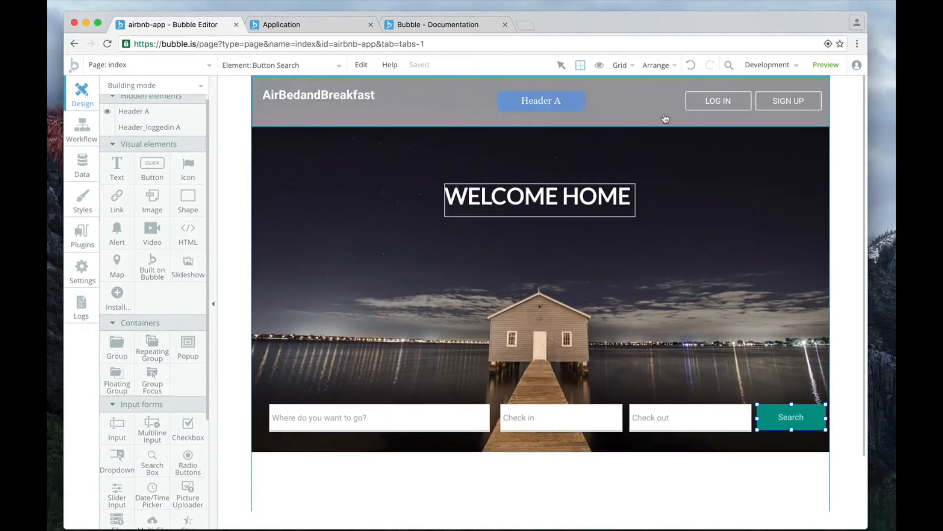
click(361, 420)
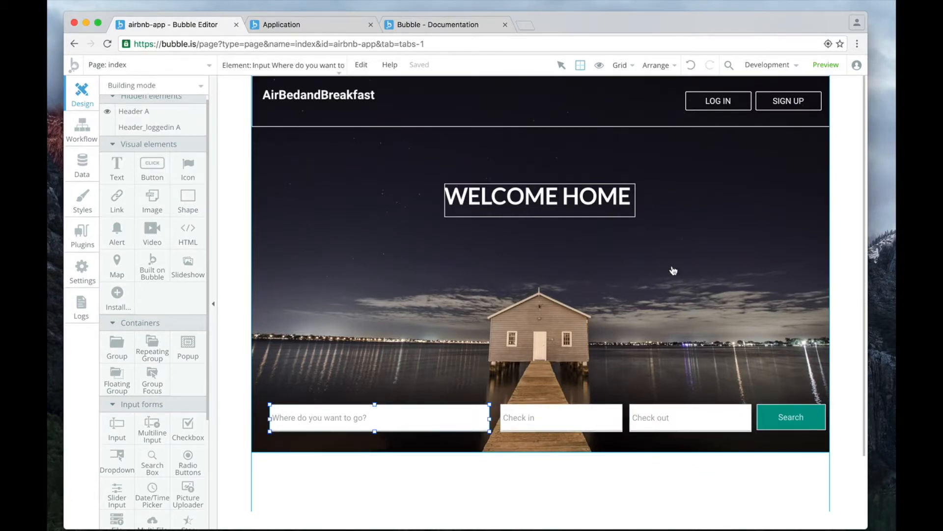
click(839, 76)
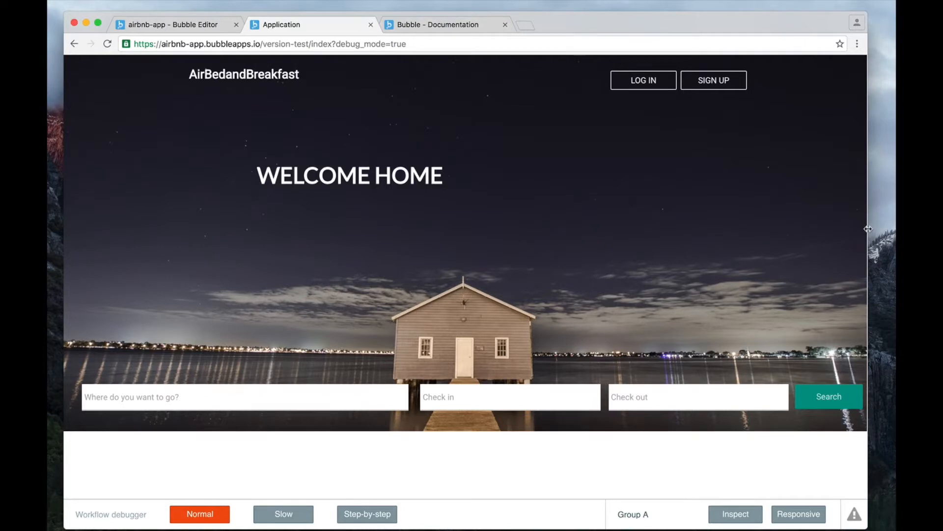
Narrow and widen the preview window to examine how the background image, heading and search fields adapt.
drag(868, 229, 772, 273)
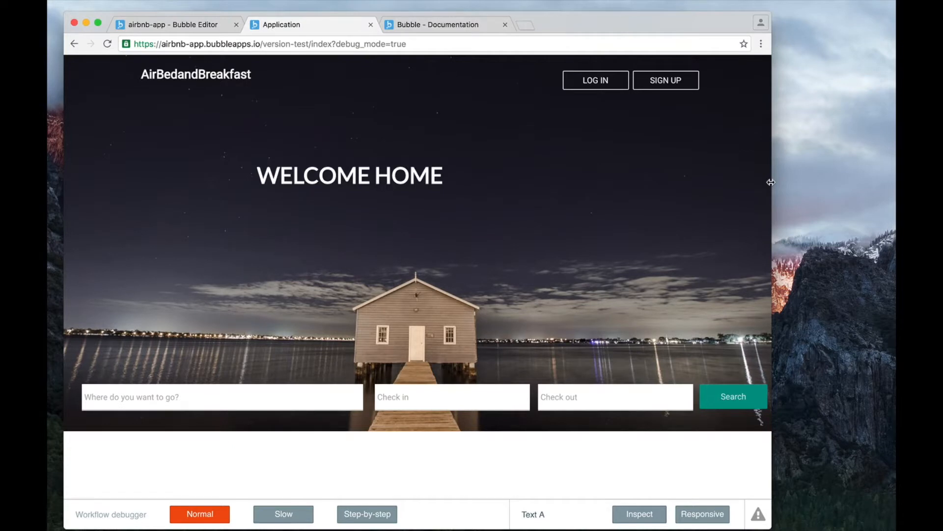
scroll(581, 194, down, 2)
scroll(486, 200, up, 2)
mouse_move(771, 179)
mouse_down()
mouse_move(729, 186)
mouse_move(781, 187)
mouse_up()
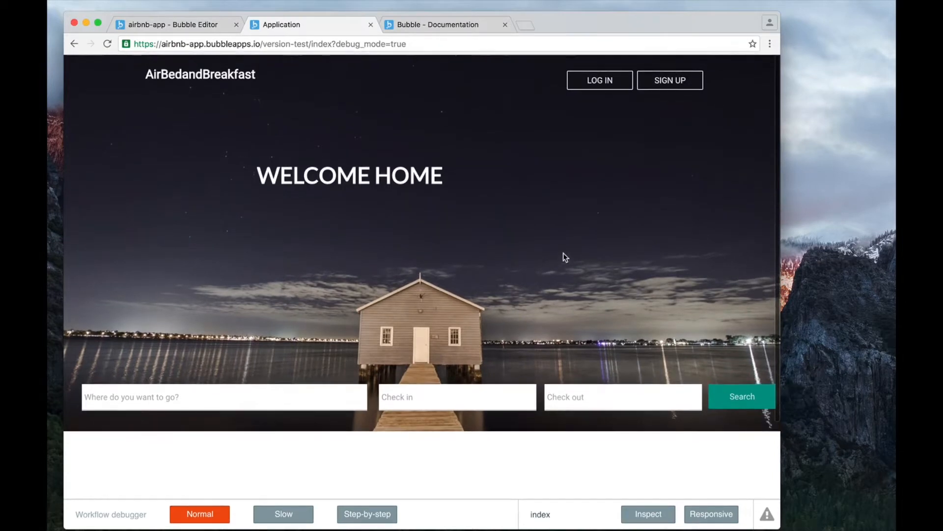
drag(781, 194, 842, 196)
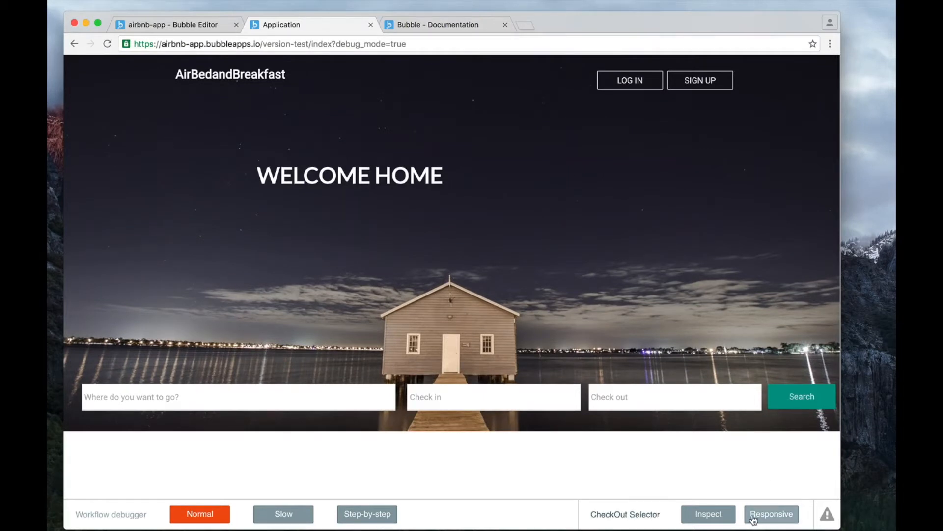
Turn on the debugger's responsive outlines and examine the element boundaries at window widths from wide down to phone size.
click(780, 518)
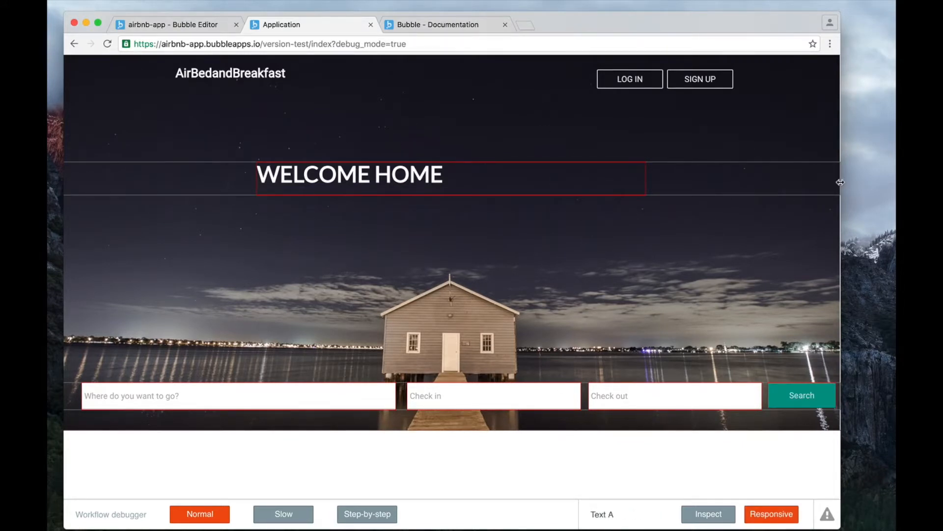
drag(841, 182, 694, 189)
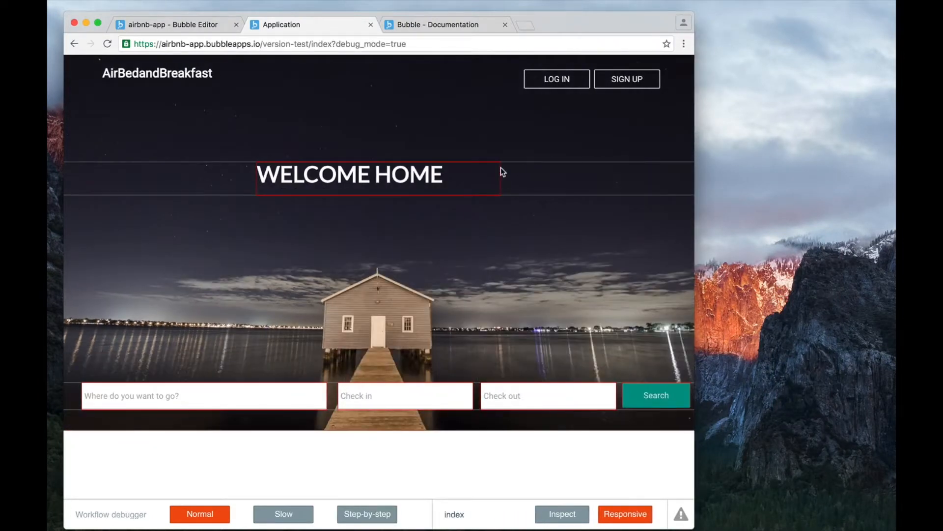
drag(694, 137, 239, 194)
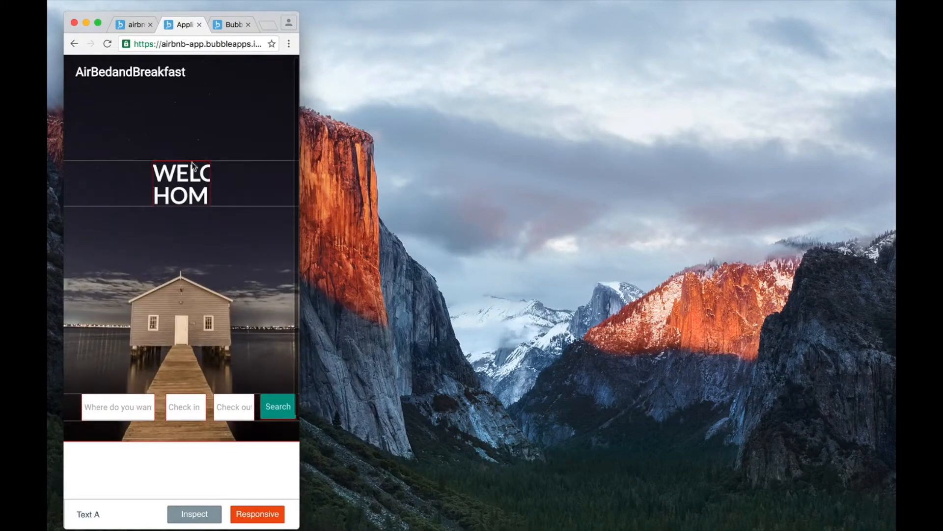
drag(301, 90, 750, 117)
drag(787, 117, 808, 118)
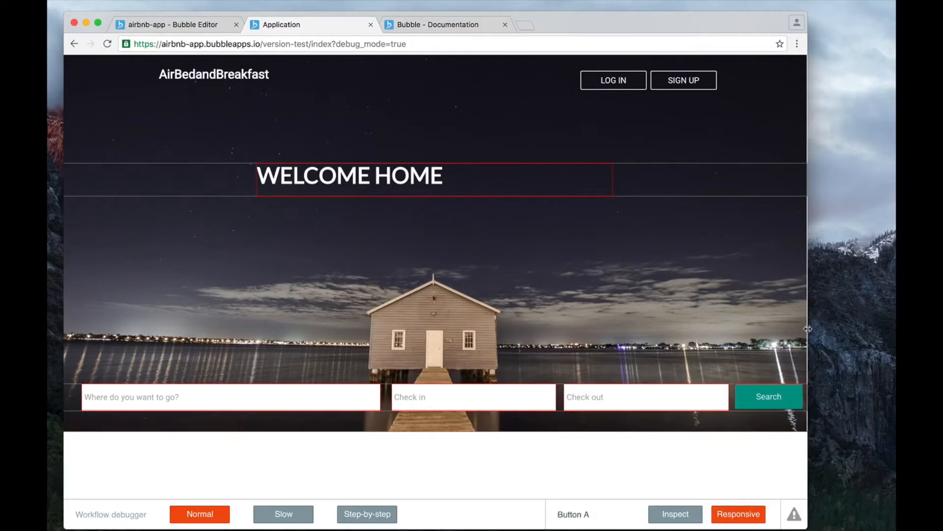
drag(818, 328, 855, 327)
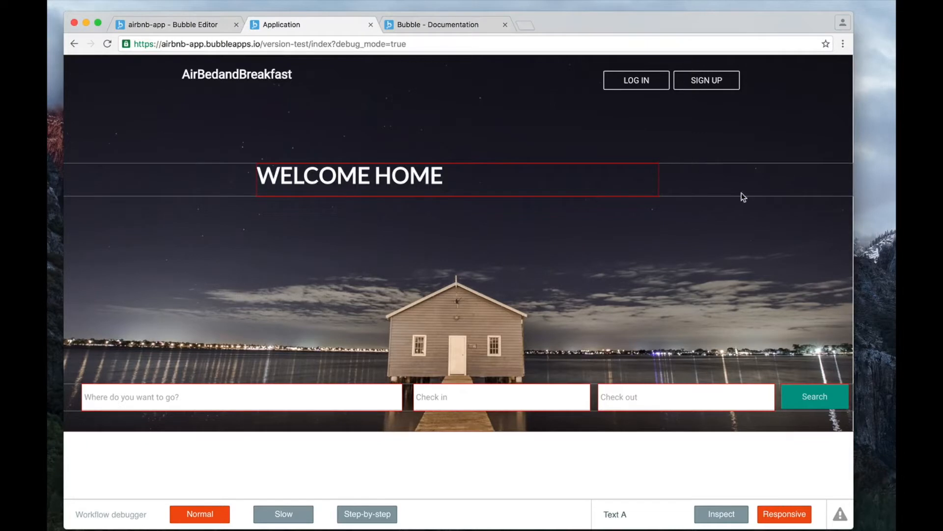
drag(862, 186, 639, 205)
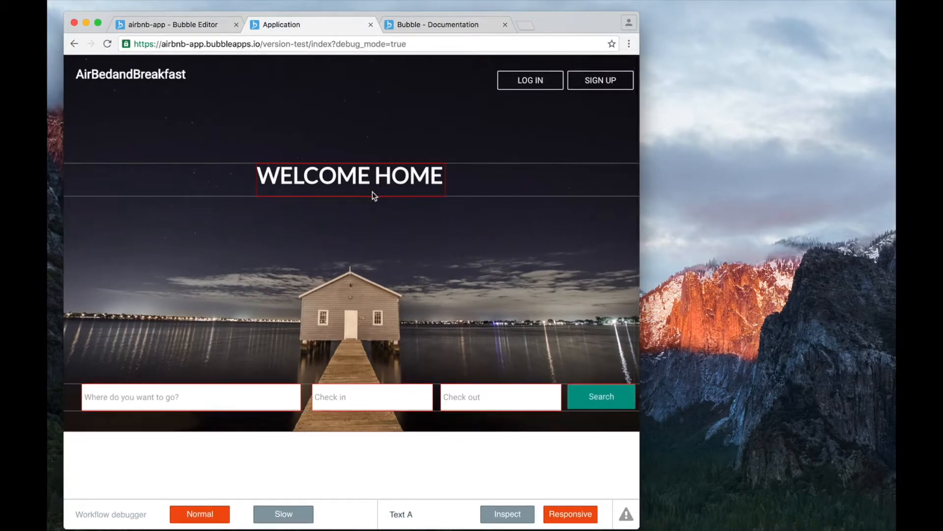
Return to the Bubble Editor tab and widen the browser window until the whole index page fits.
click(201, 26)
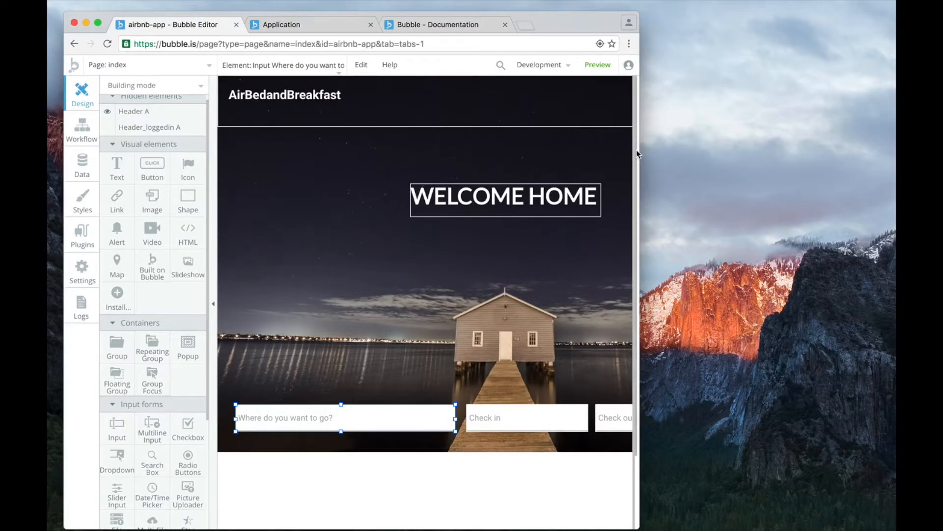
drag(639, 154, 894, 148)
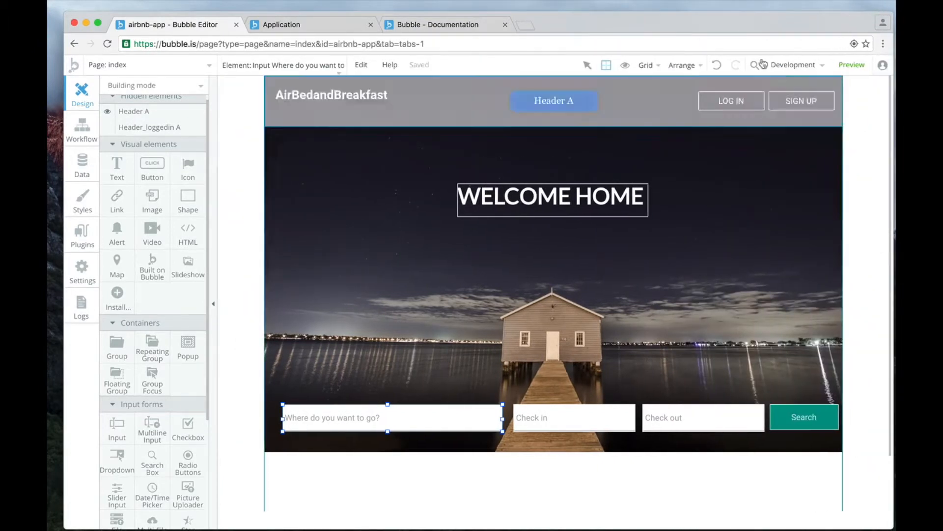
drag(717, 25, 707, 15)
Examine the fixed-width, minimum-width and maximum-width settings of the WELCOME HOME text and its background group.
click(584, 193)
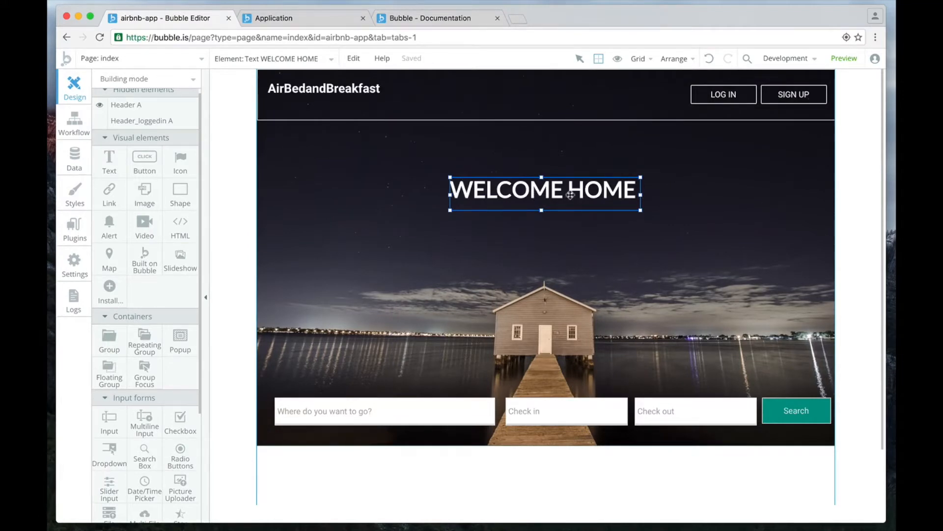
double_click(550, 192)
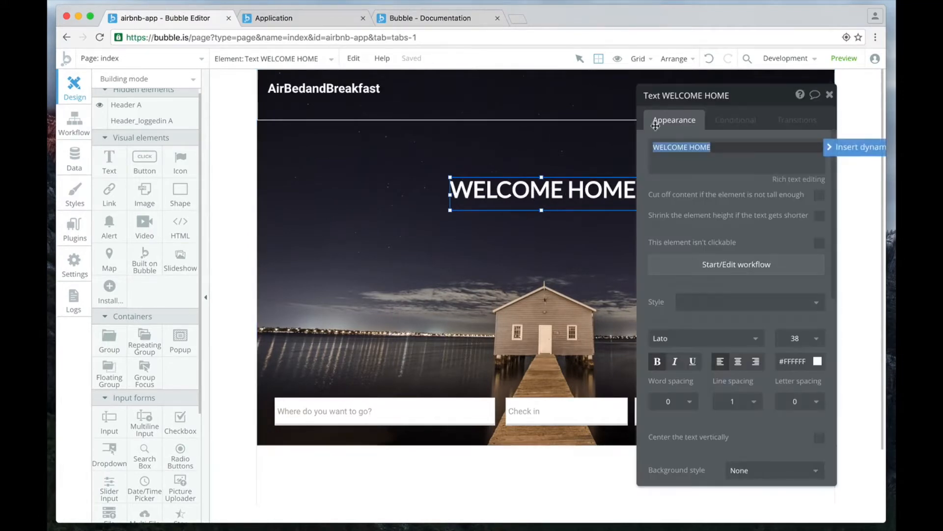
scroll(750, 212, down, 5)
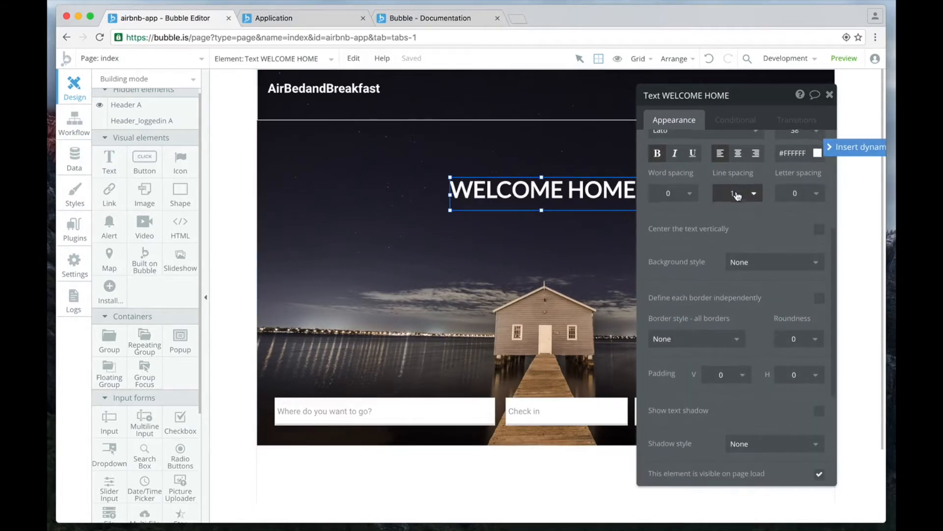
scroll(756, 230, down, 4)
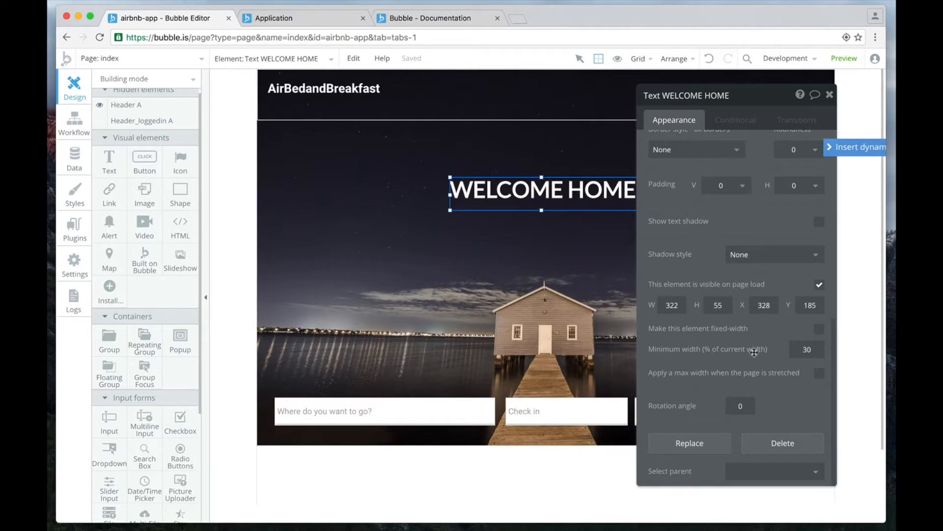
click(787, 349)
click(541, 303)
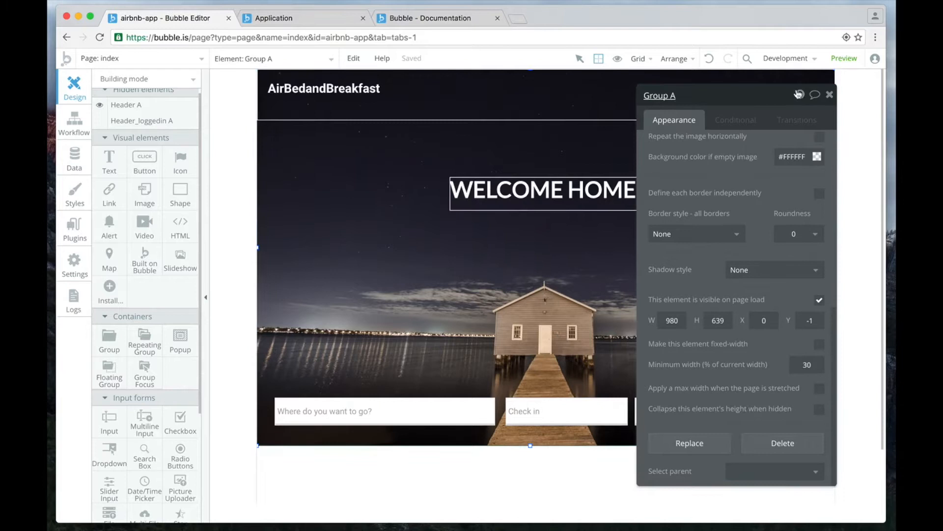
click(830, 94)
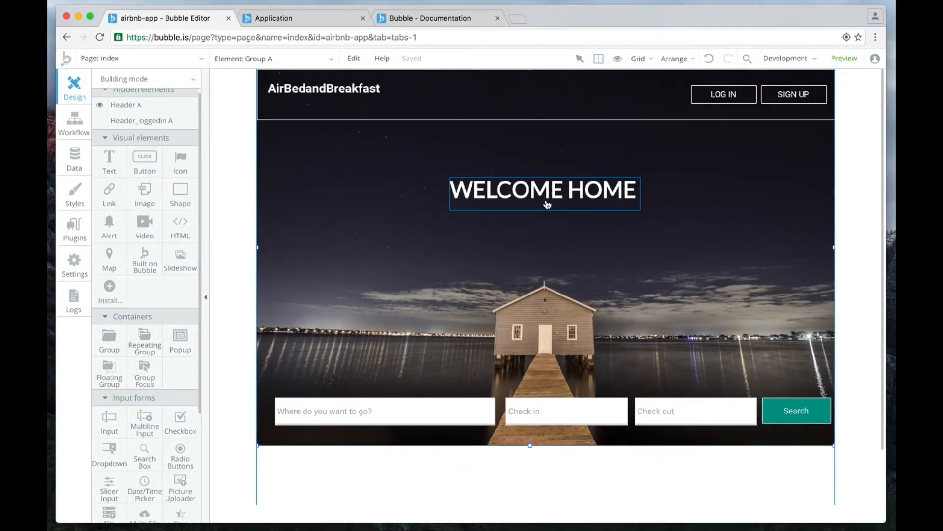
double_click(517, 203)
scroll(804, 370, down, 10)
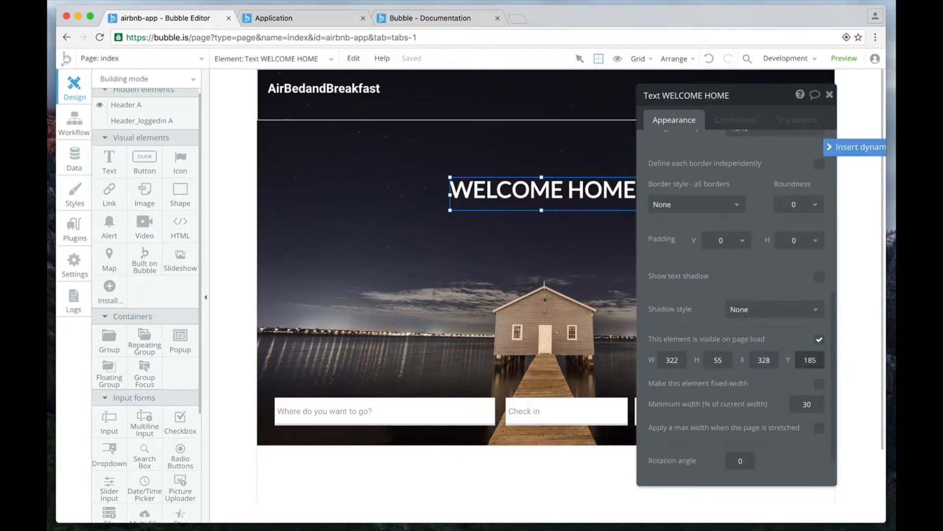
Switch to the Responsive viewer and examine the page at laptop, tablet, landscape phone and portrait phone widths, and at about 1061 px.
click(128, 77)
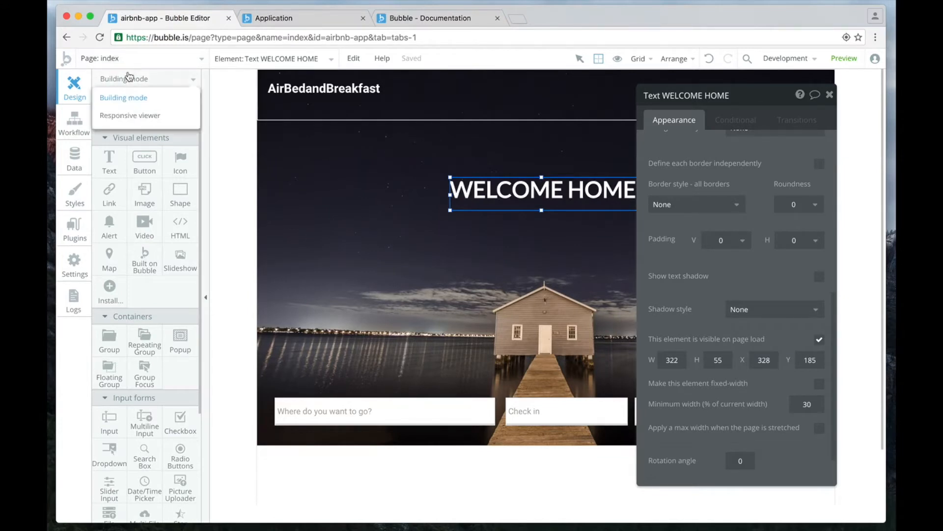
click(143, 119)
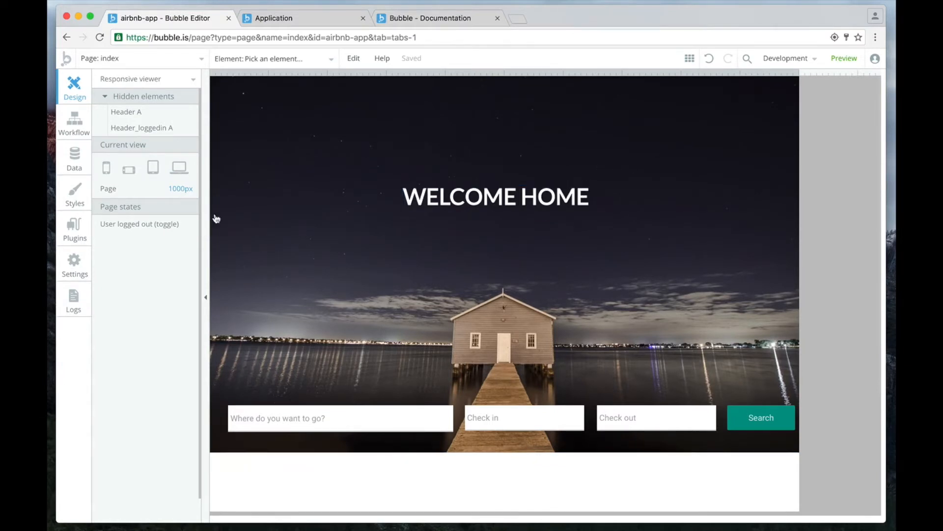
click(180, 170)
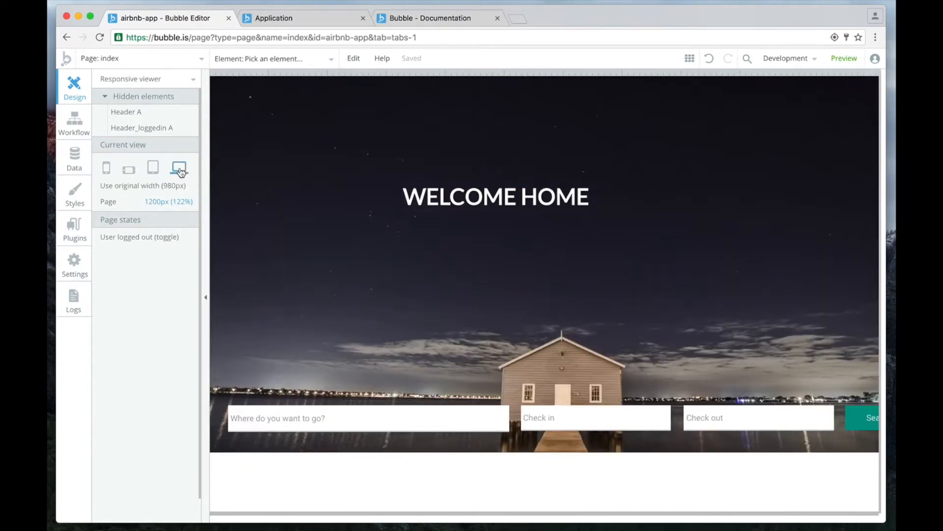
scroll(177, 169, down, 1)
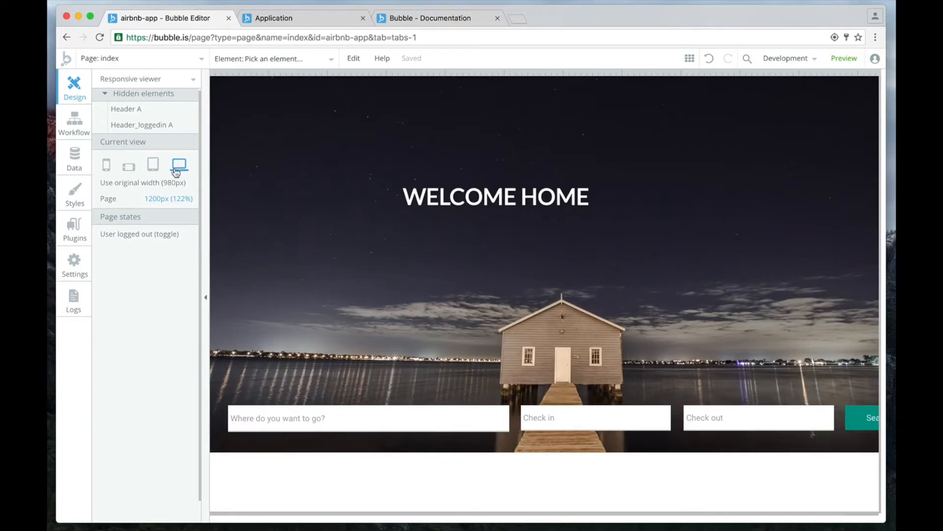
scroll(146, 167, down, 1)
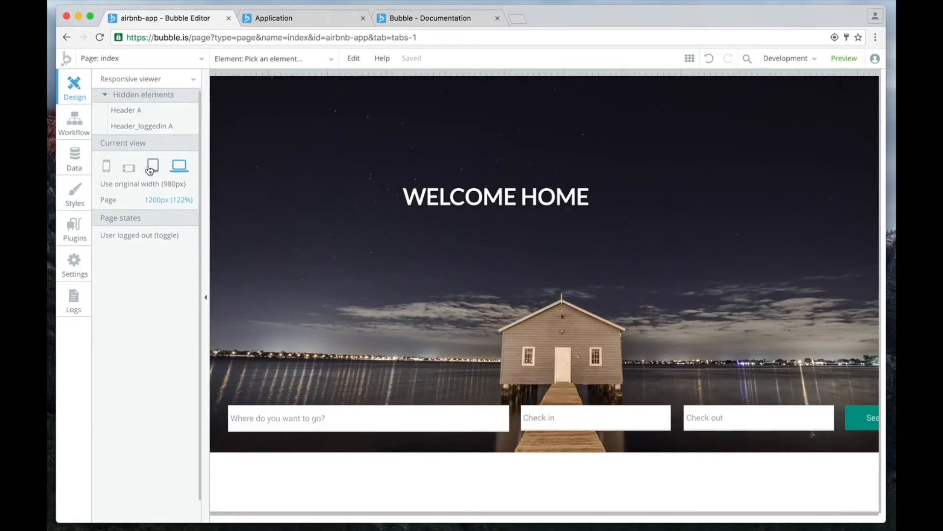
click(148, 166)
click(128, 158)
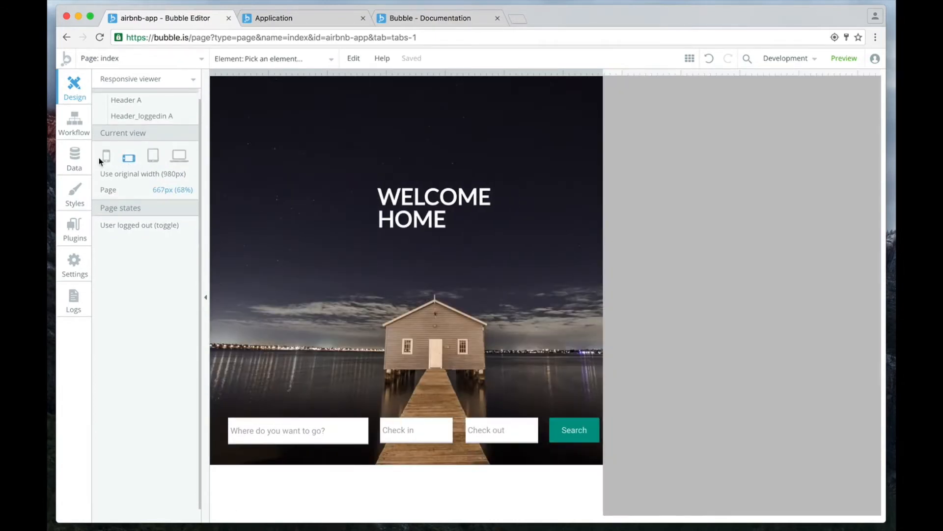
click(105, 158)
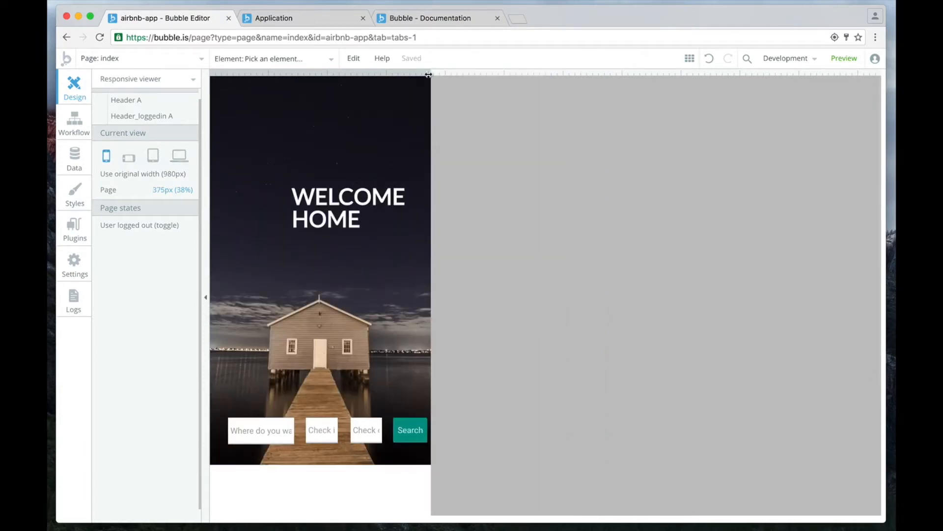
drag(428, 74, 836, 116)
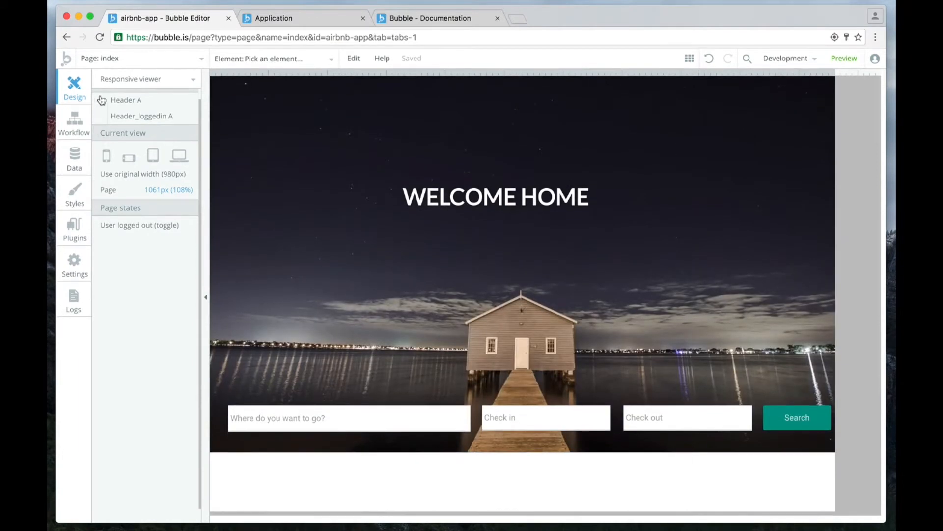
Show the hidden Header A and examine the responsive settings of the header, the WELCOME HOME text and its background group.
click(100, 102)
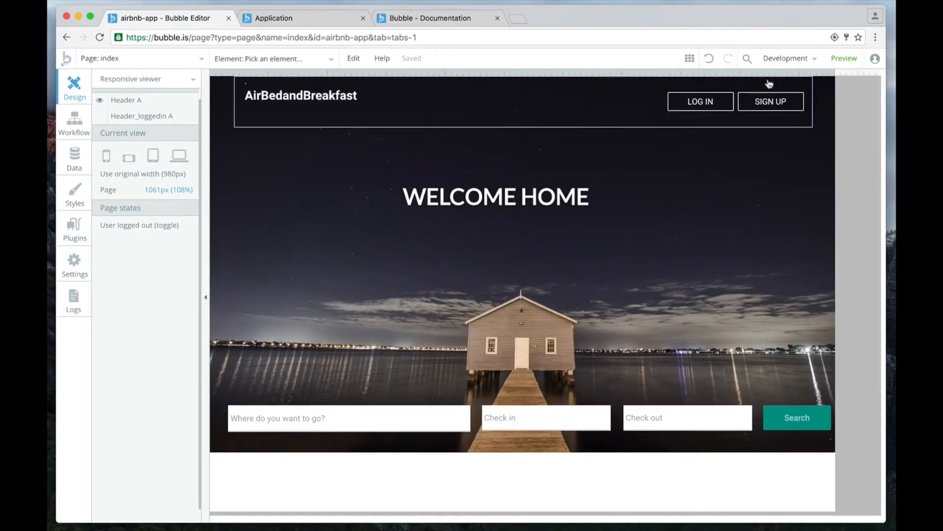
click(507, 110)
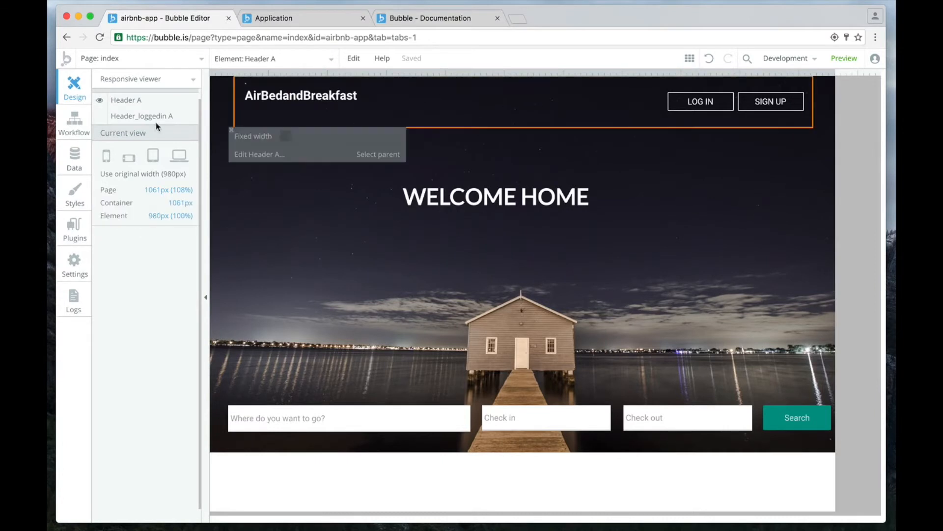
click(503, 205)
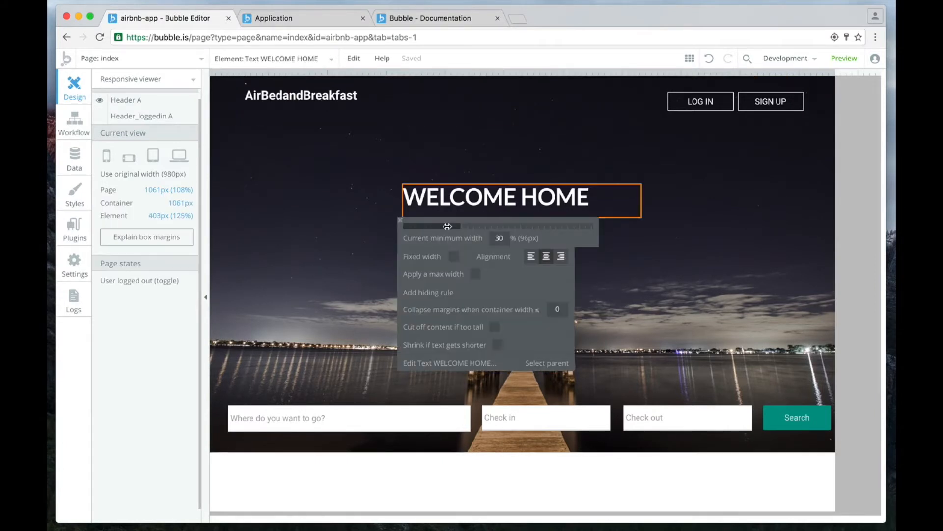
click(639, 277)
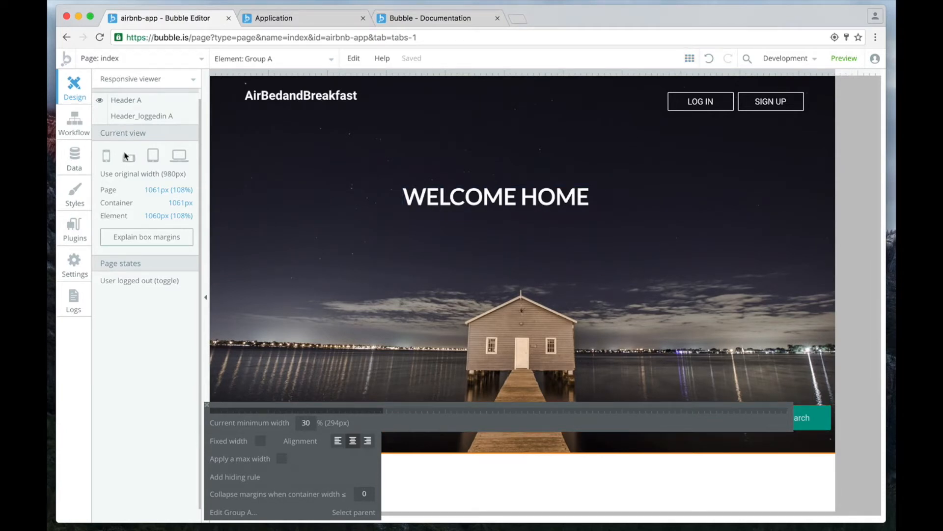
click(480, 195)
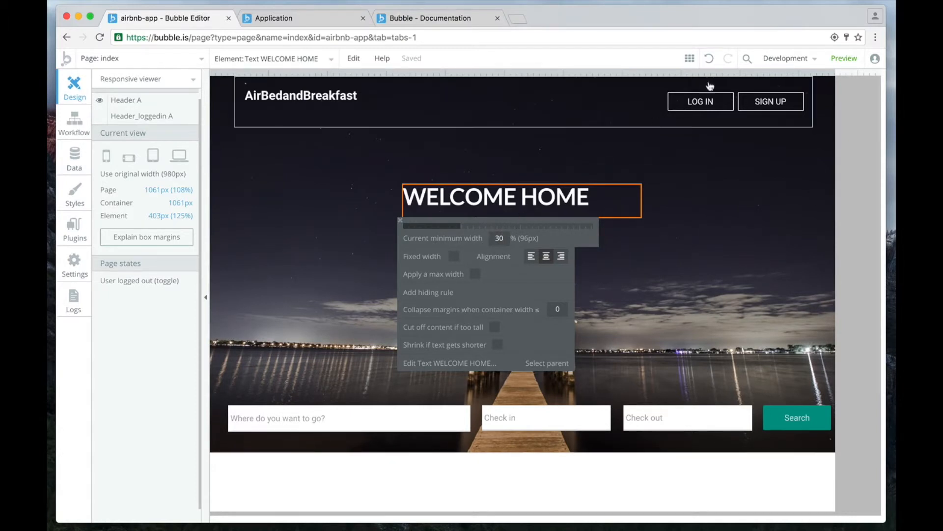
Examine how the WELCOME HOME text behaves as the page narrows to 300 px and widens again to about 1047 px.
drag(831, 76, 477, 105)
drag(422, 105, 361, 105)
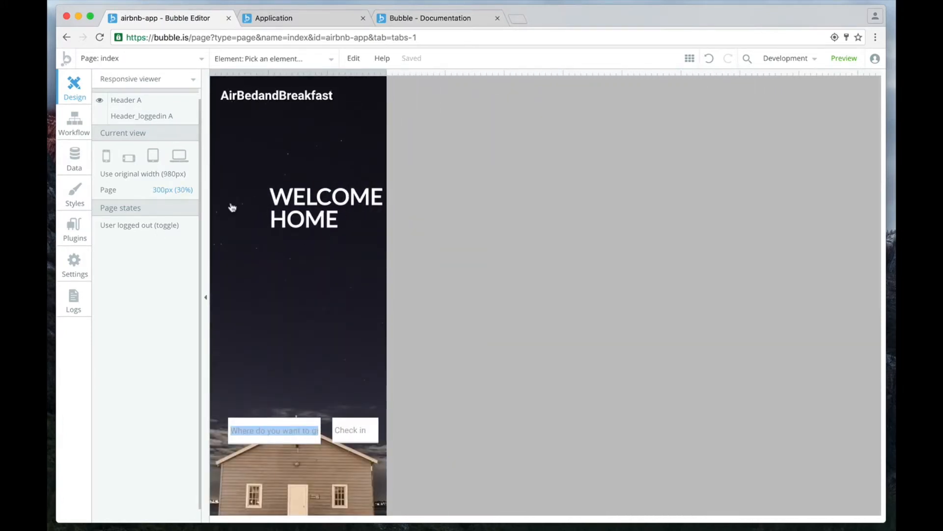
click(303, 205)
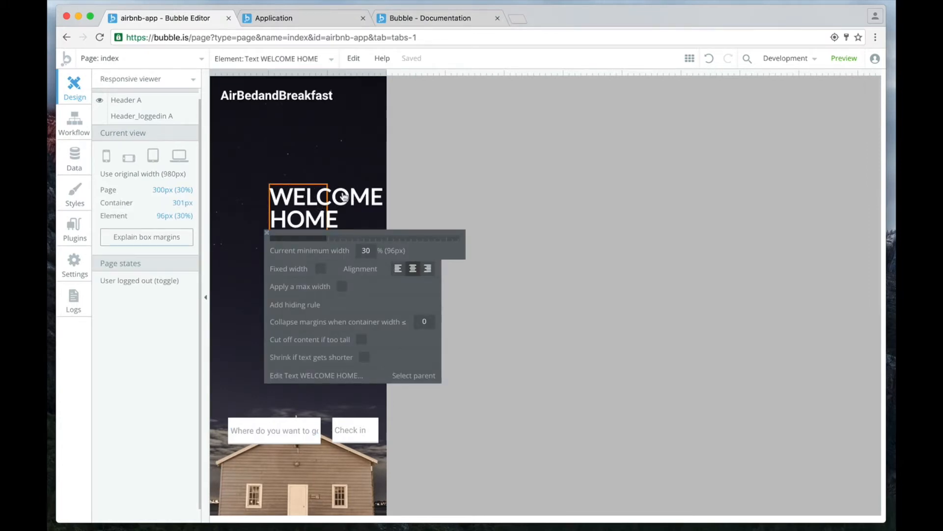
drag(384, 75, 827, 76)
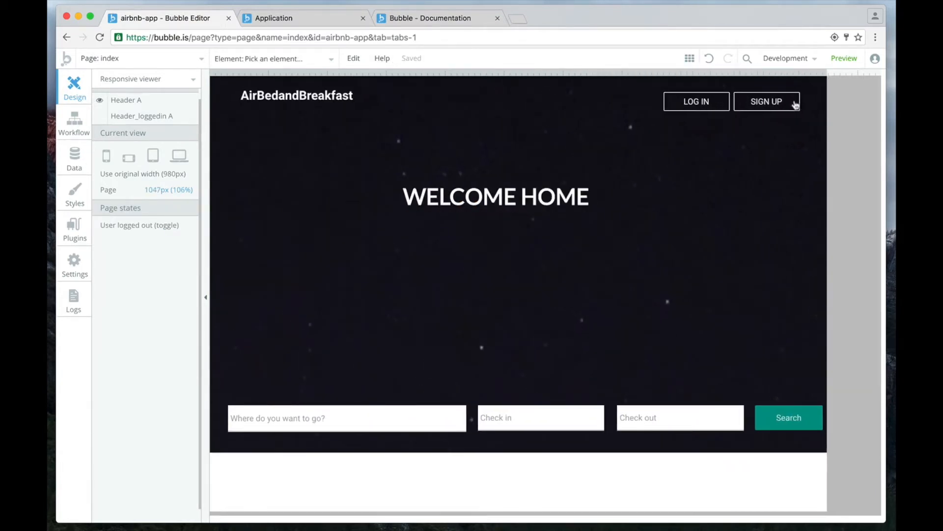
Open the WELCOME HOME text for editing and centre-align its text horizontally.
click(486, 207)
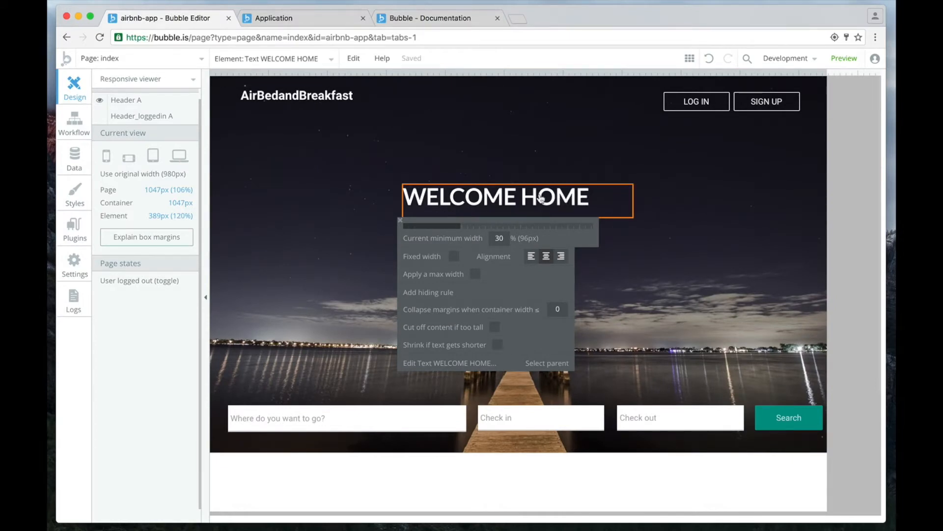
click(450, 363)
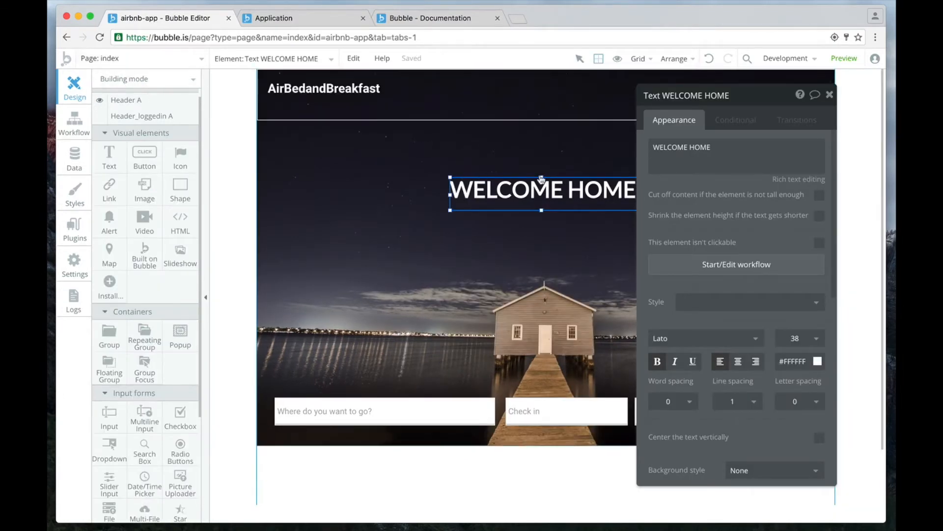
click(738, 362)
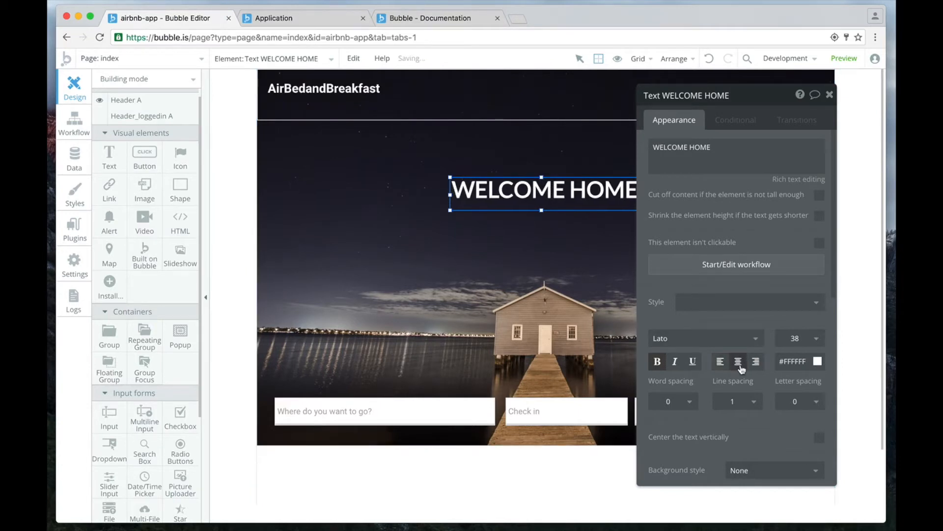
click(829, 95)
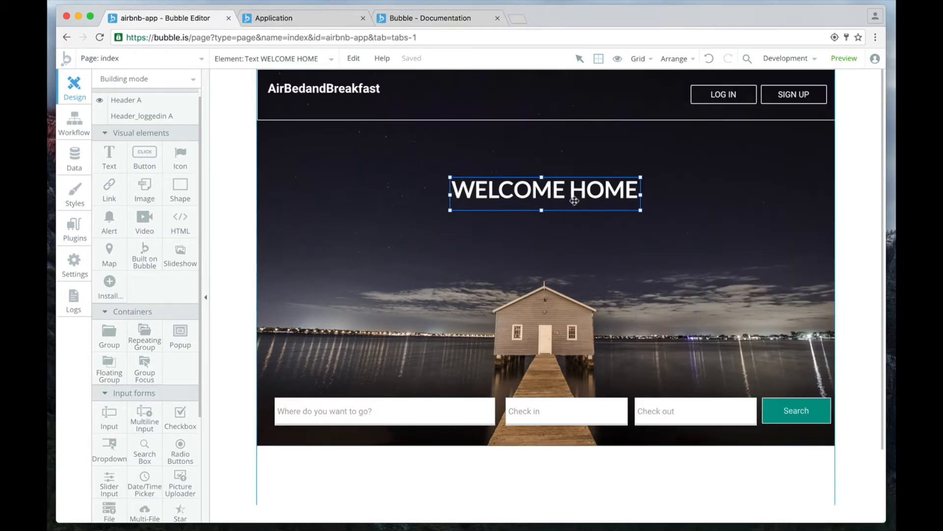
scroll(575, 201, down, 1)
scroll(610, 192, up, 1)
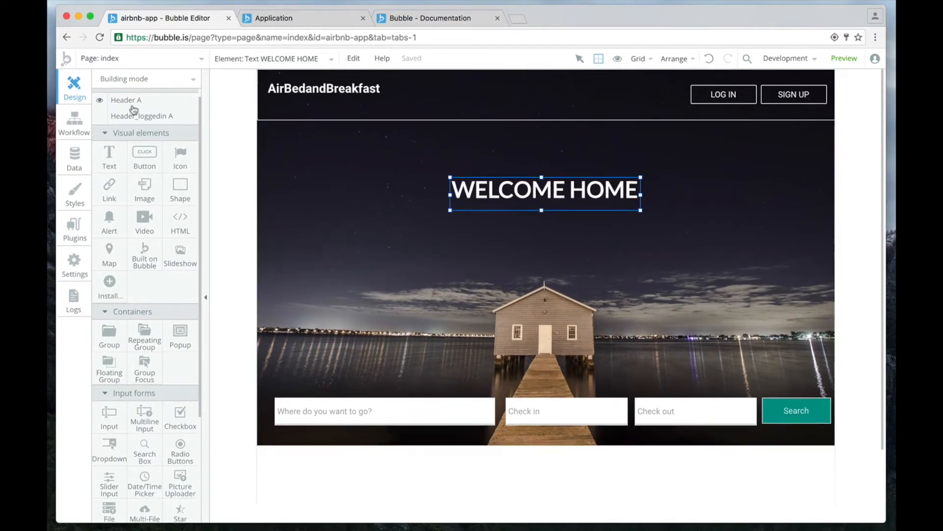
Return to the Responsive viewer, give the WELCOME HOME text a fixed width and preview it at portrait phone width.
click(128, 80)
click(137, 116)
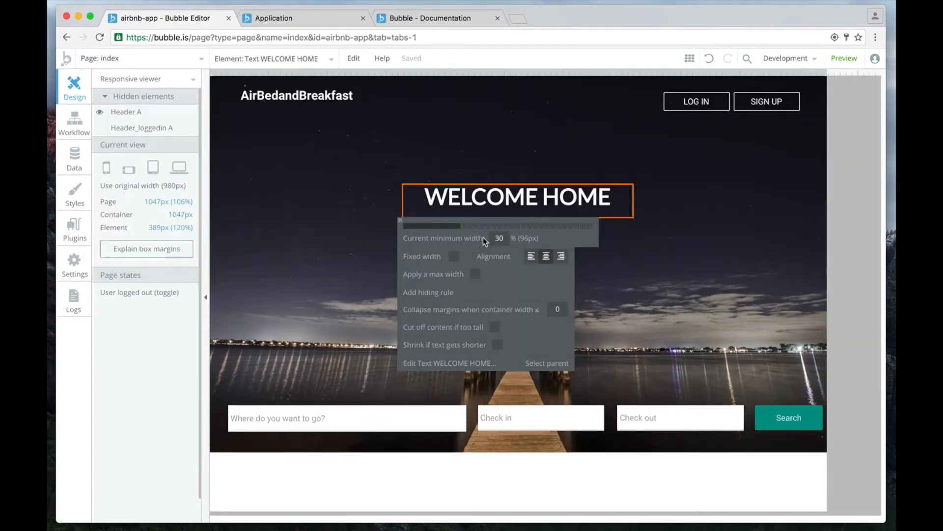
click(454, 258)
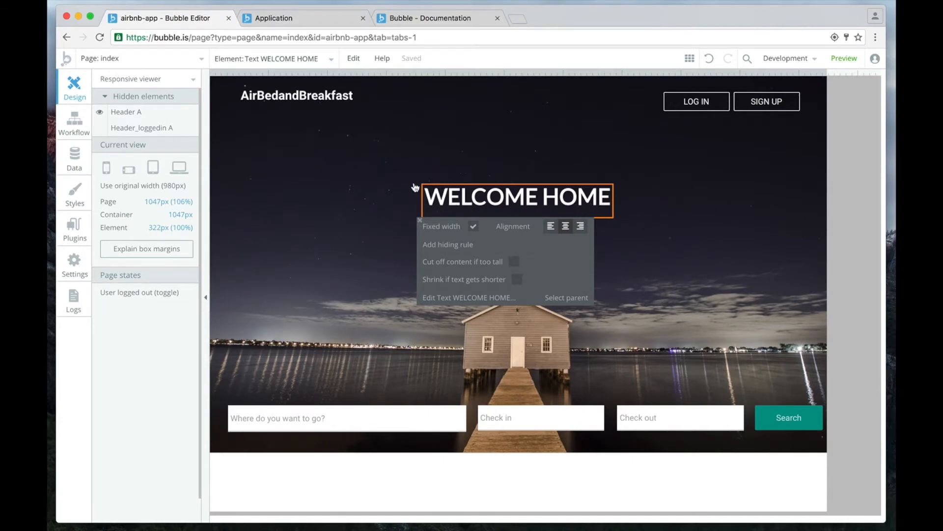
click(105, 169)
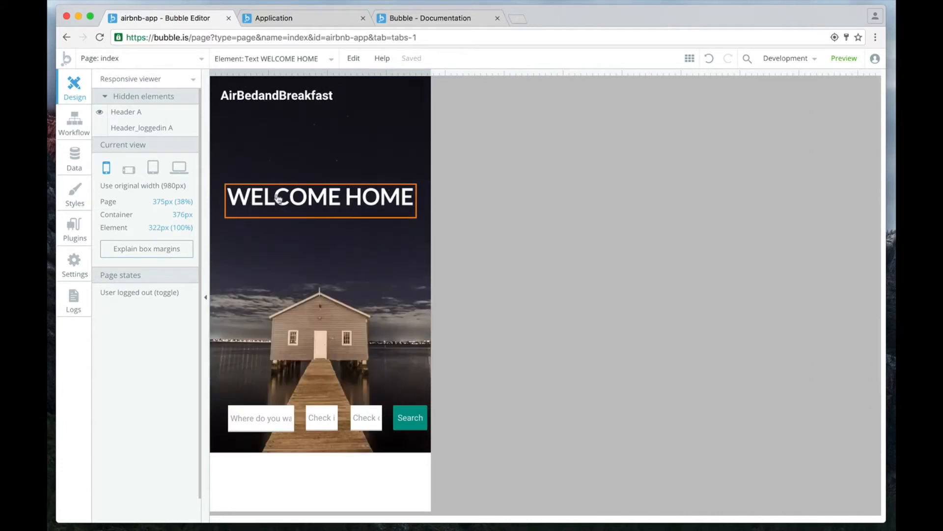
Switch to the running application's browser tab, reload the page and turn on the debugger's responsive outlines.
click(319, 24)
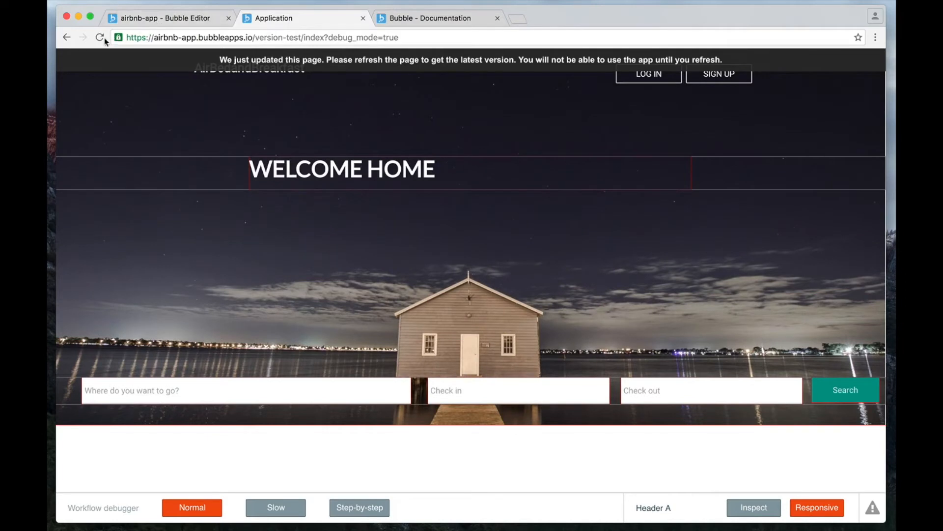
click(104, 40)
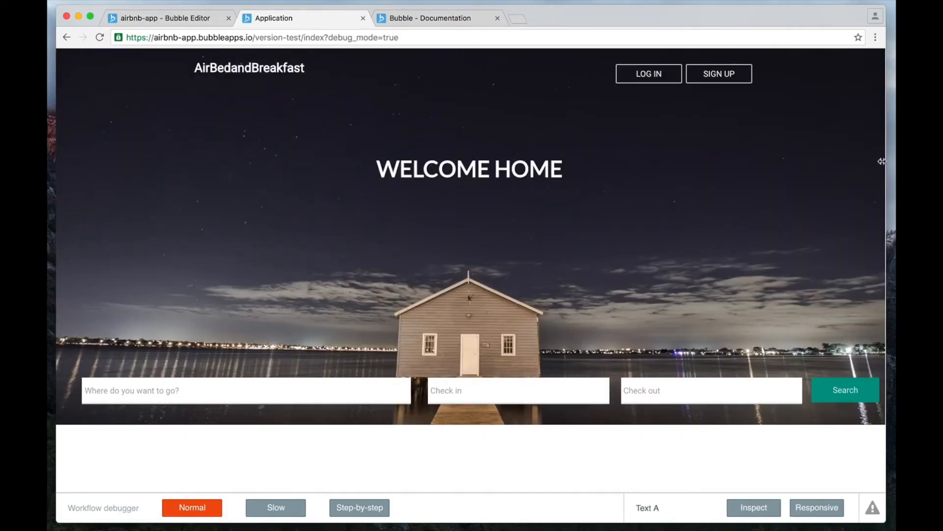
click(827, 514)
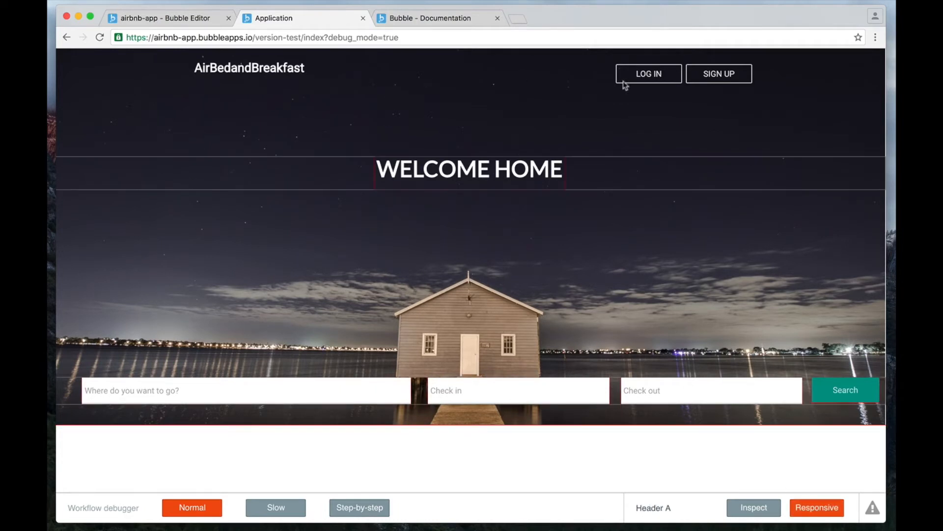
Examine the heading, search fields and header buttons in the running page at phone, wide and medium window widths.
drag(887, 197, 261, 243)
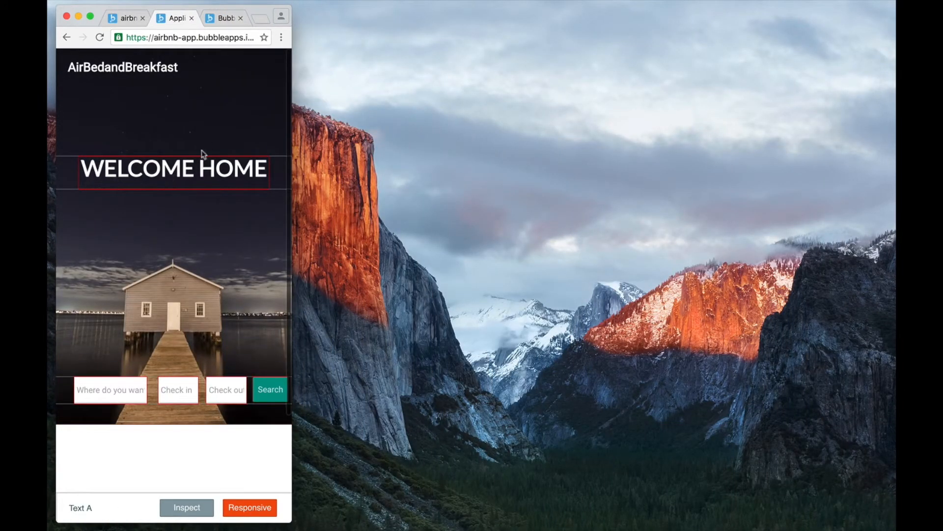
drag(292, 155, 863, 155)
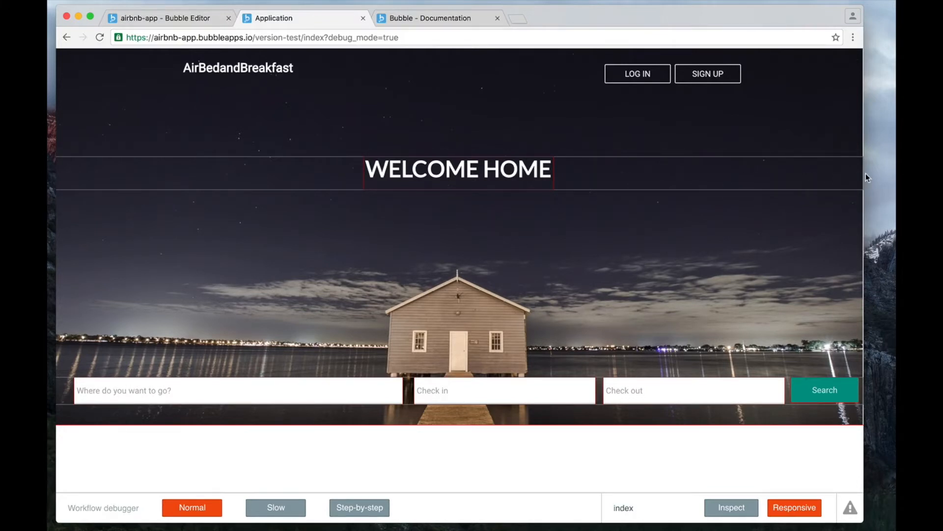
drag(864, 174, 596, 205)
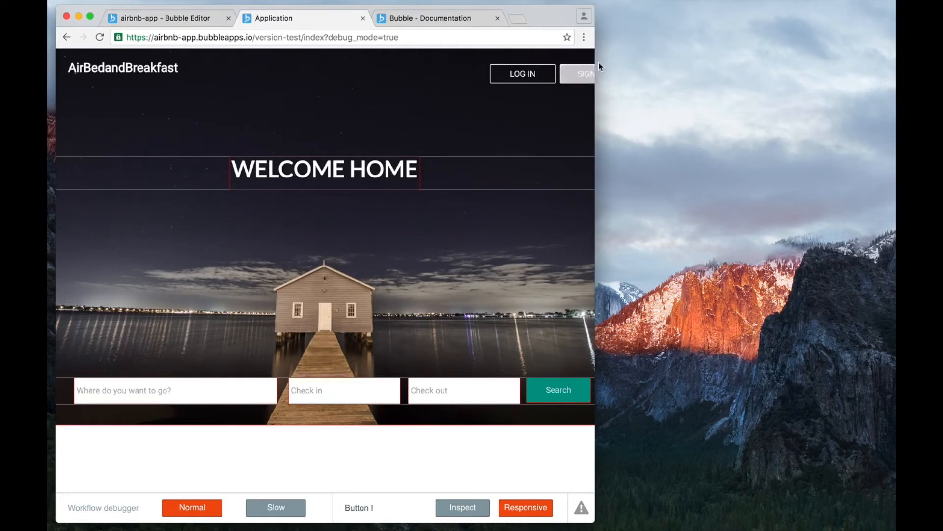
drag(595, 58, 776, 59)
Return to the Bubble Editor tab, open the Header reusable element and widen the window until the whole header fits.
click(190, 20)
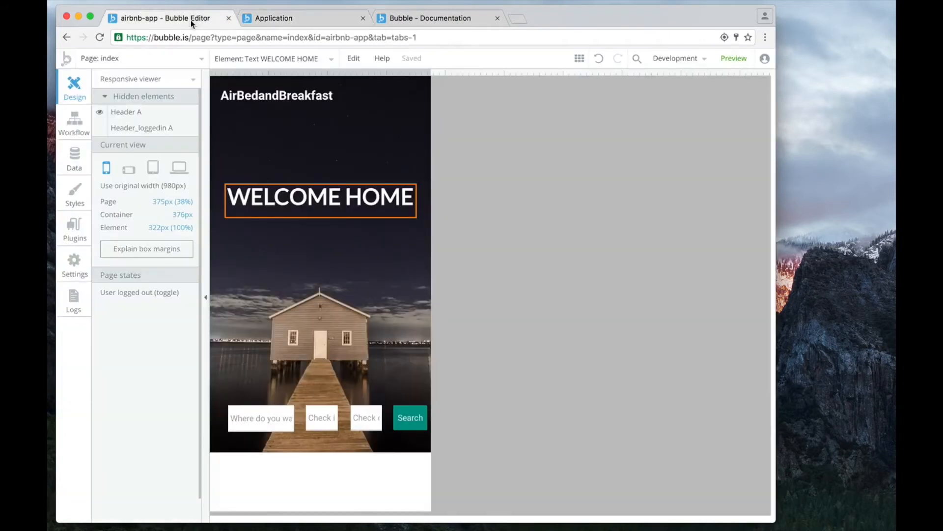
click(349, 100)
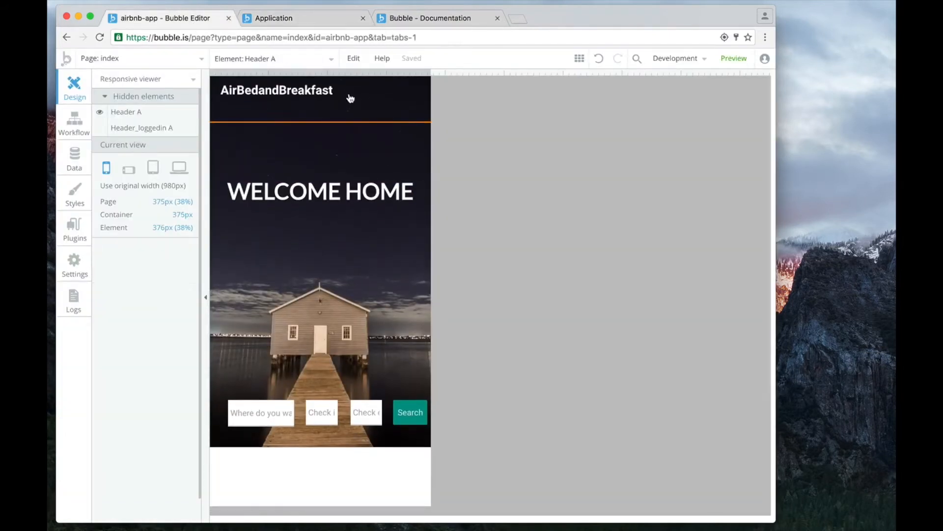
scroll(295, 111, up, 1)
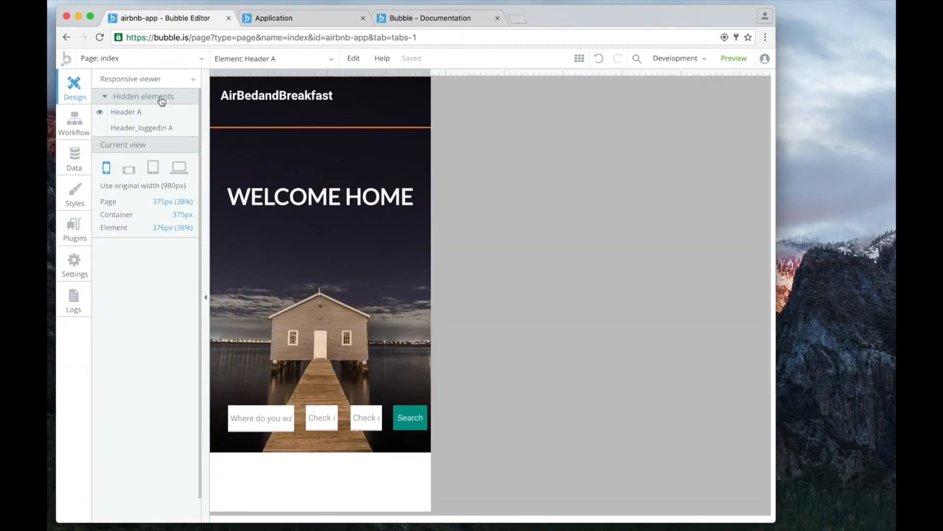
click(129, 62)
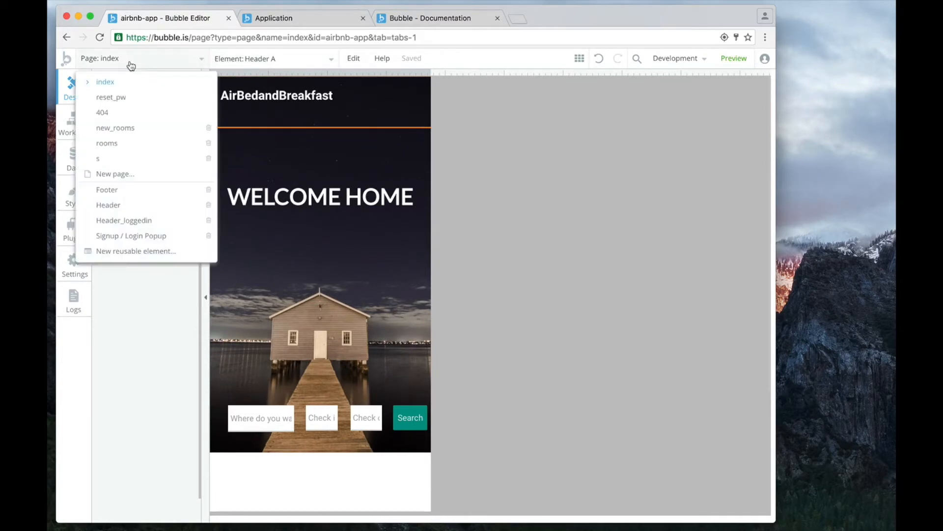
click(109, 205)
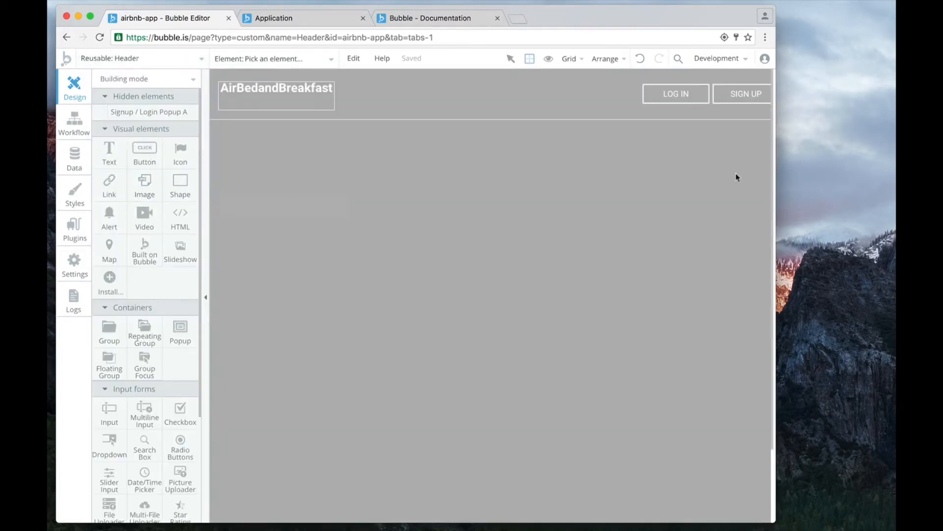
drag(773, 169, 867, 168)
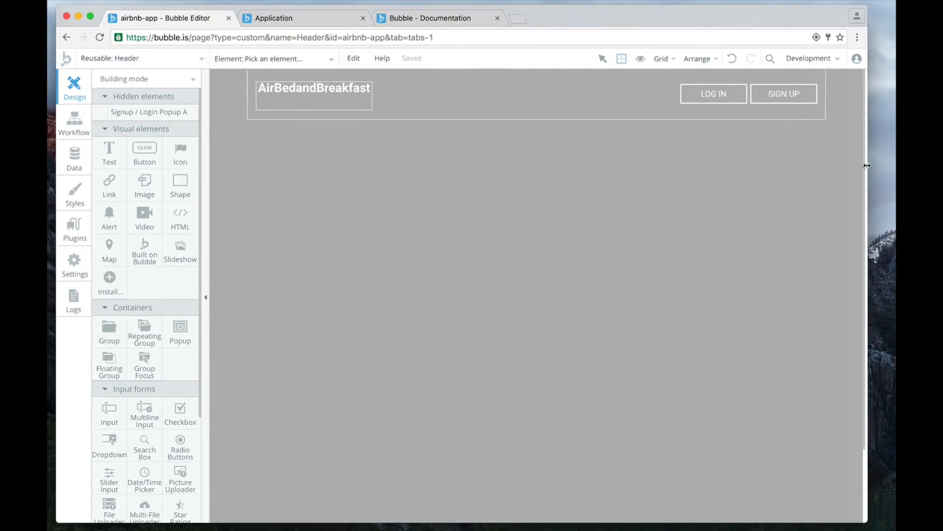
Enable the new page rendering engine for the Header reusable element.
double_click(521, 103)
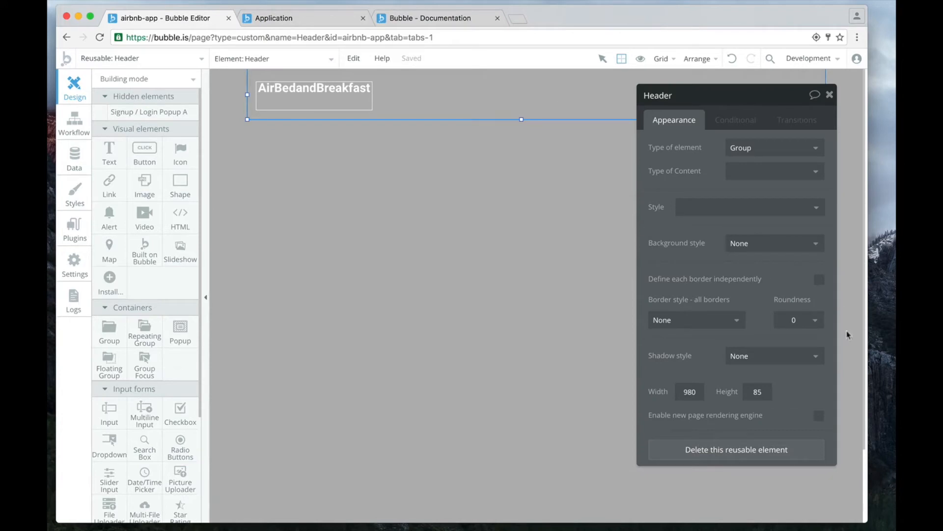
click(819, 416)
click(830, 95)
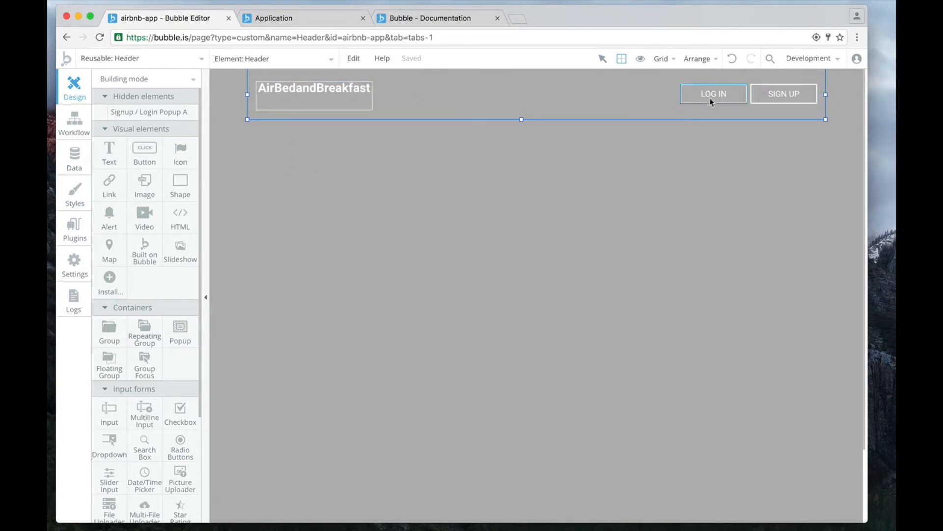
Switch to the Responsive viewer and examine the Header element at portrait phone width, laptop width and 1115 px.
click(162, 79)
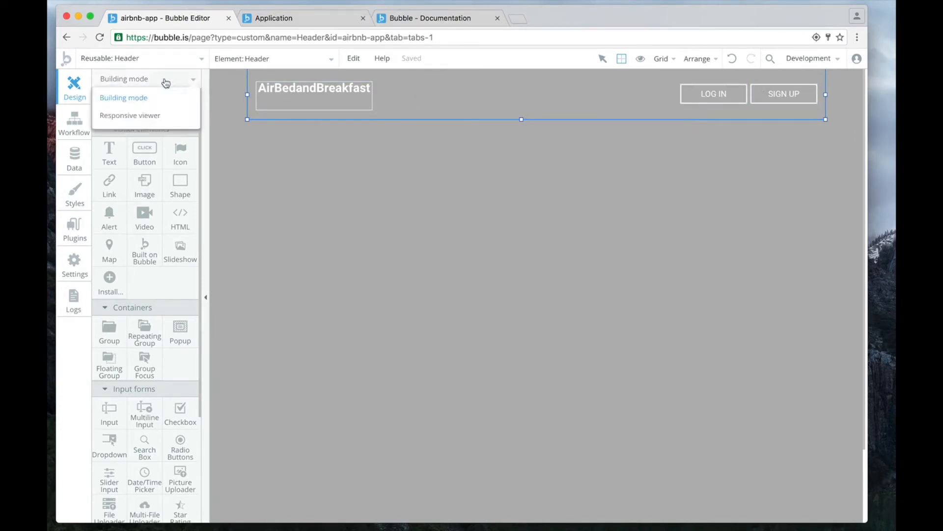
click(141, 116)
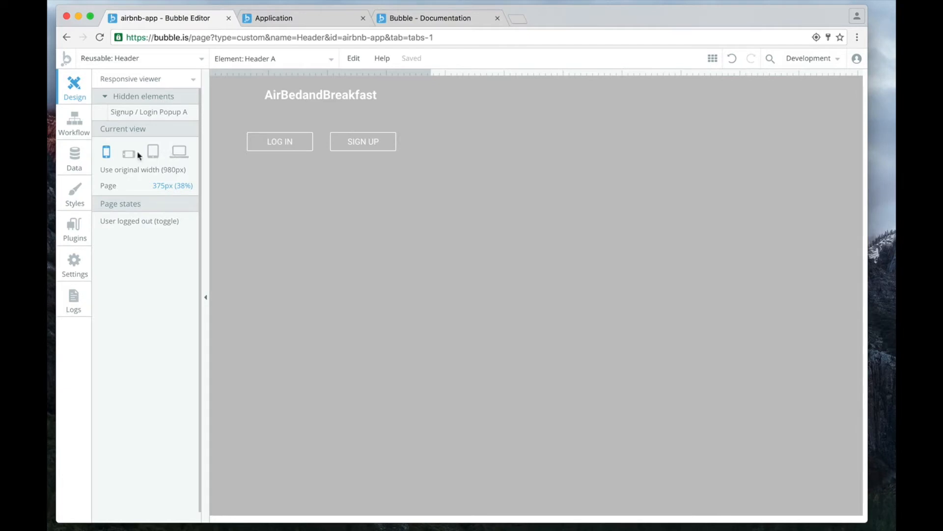
click(175, 155)
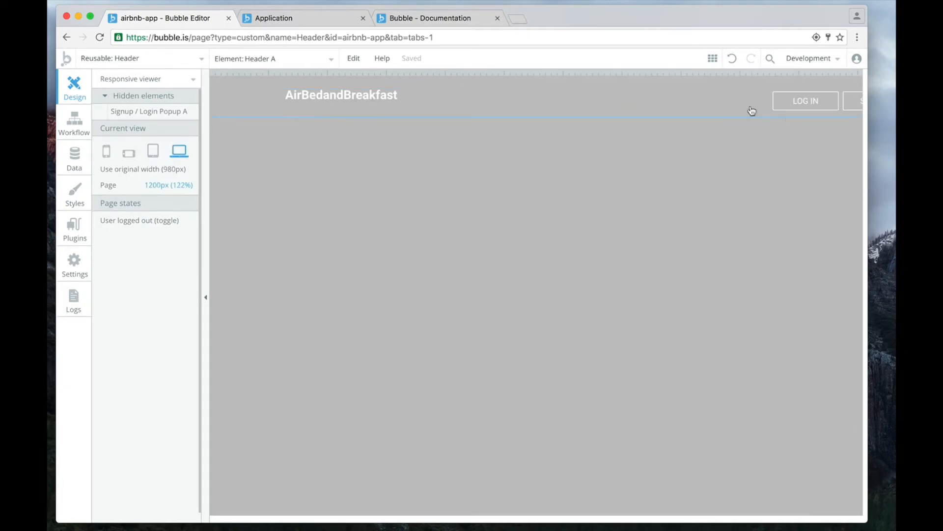
drag(866, 128, 885, 127)
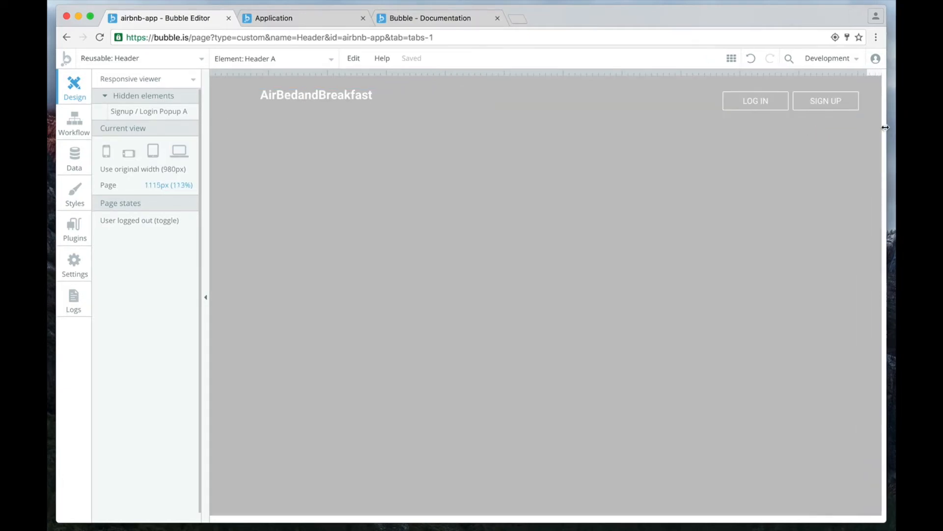
click(538, 102)
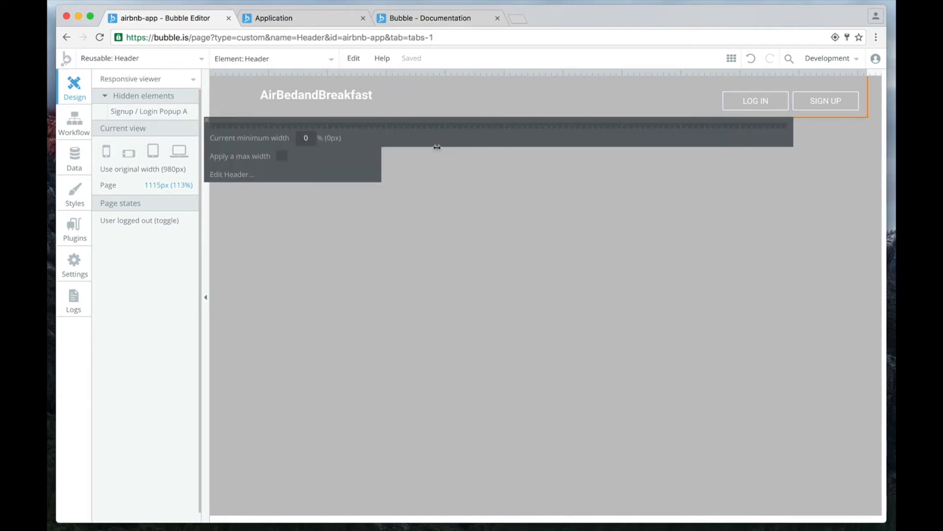
Examine the Header element's layout at laptop, tablet, landscape phone and portrait phone widths, and at 1072 px and 703 px.
click(180, 151)
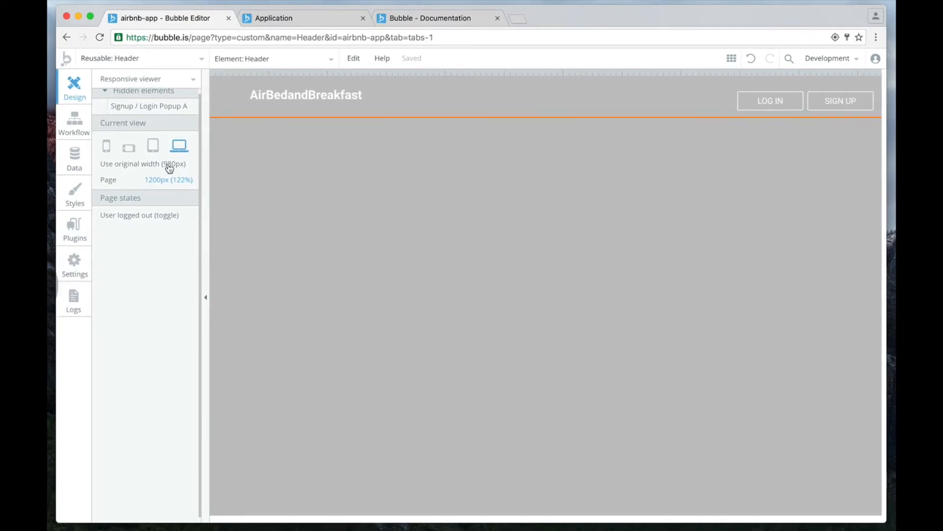
click(153, 150)
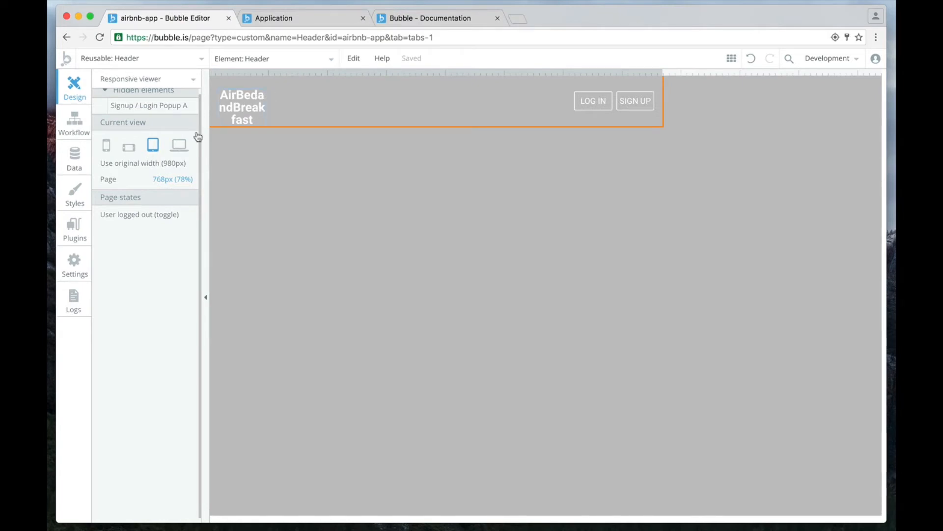
click(129, 149)
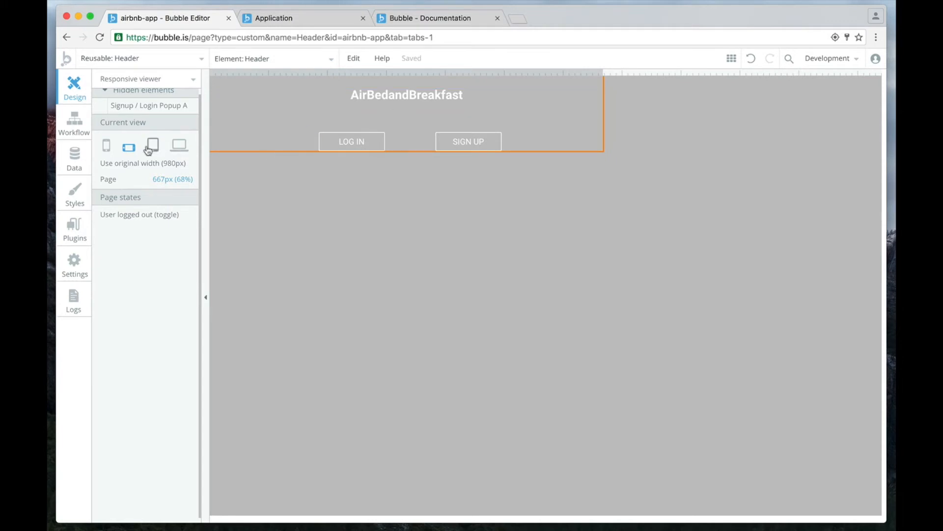
click(109, 148)
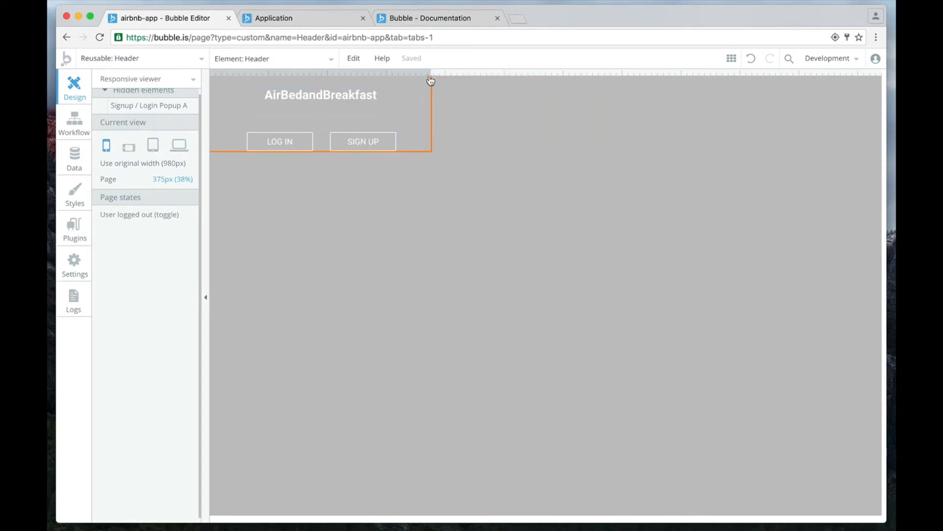
drag(430, 75, 842, 73)
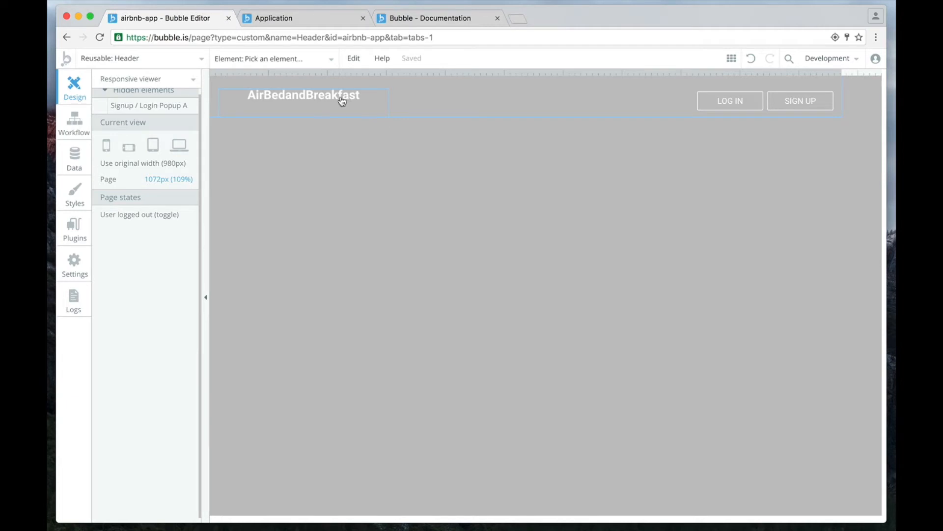
drag(439, 73, 625, 73)
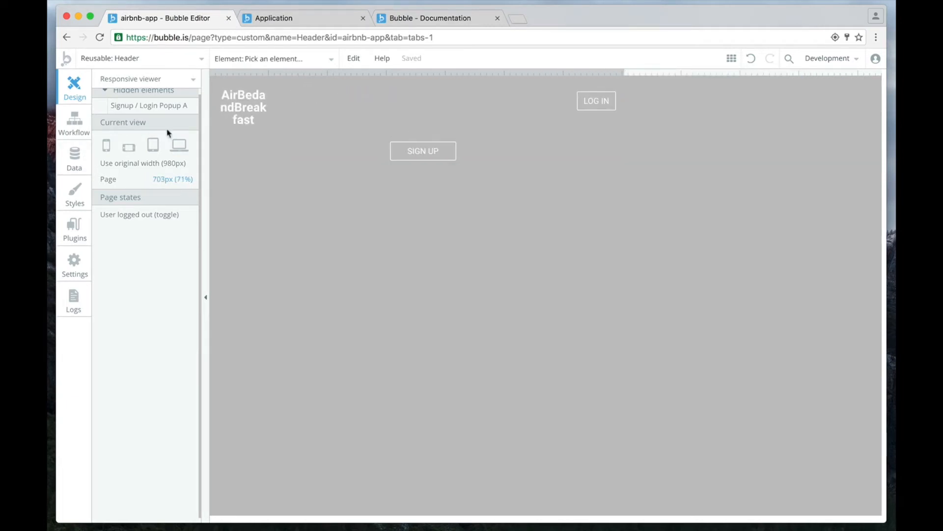
Set the AirBedandBreakfast text's minimum width to 60% and check it at a 773 px page width.
click(250, 113)
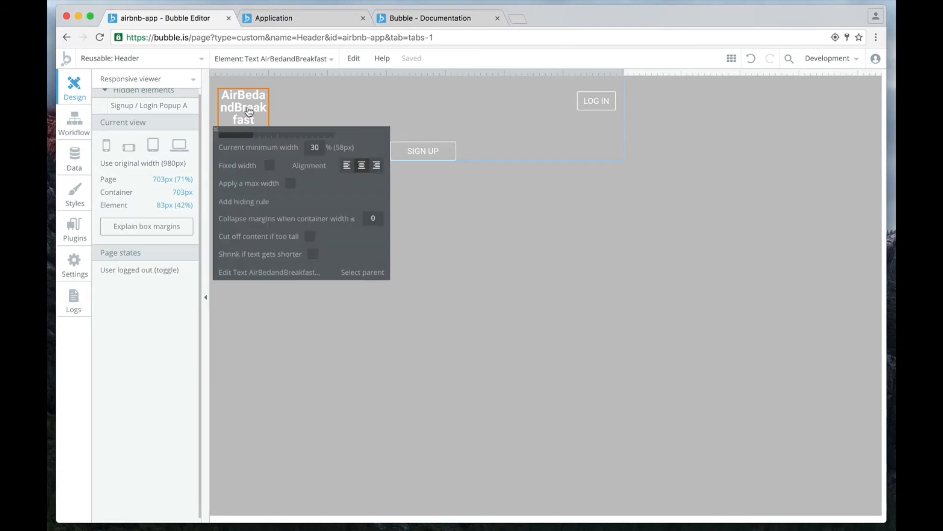
drag(252, 132, 266, 135)
mouse_move(272, 135)
mouse_down()
mouse_move(288, 136)
mouse_move(286, 126)
mouse_up()
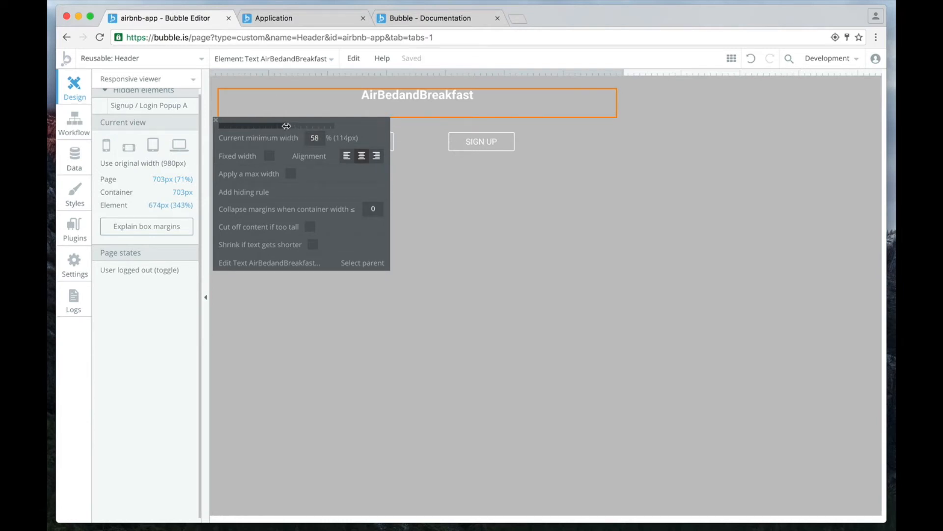
double_click(314, 139)
text(60)
key(Return)
drag(621, 73, 666, 75)
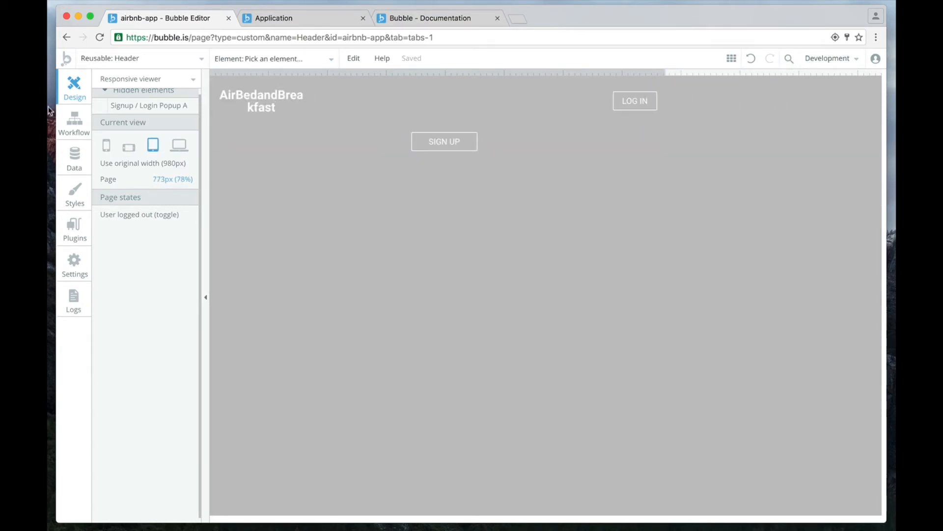
Make the AirBedandBreakfast text fixed-width and check the header at 1058 px and 832 px.
click(273, 104)
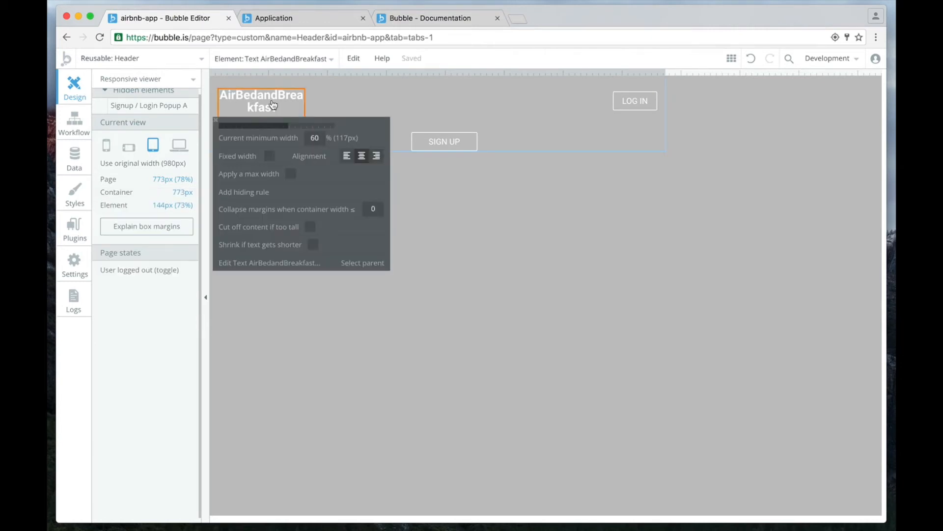
click(270, 156)
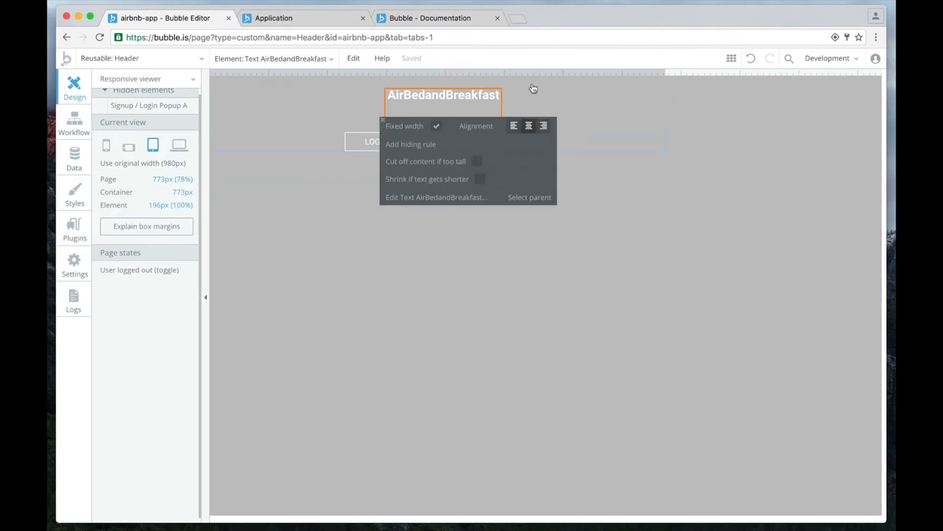
drag(665, 75, 833, 78)
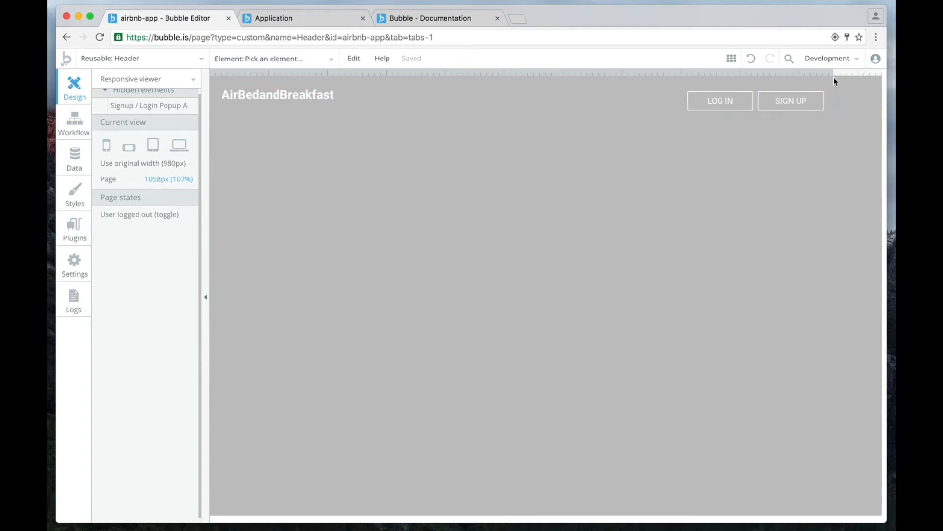
drag(834, 74, 701, 84)
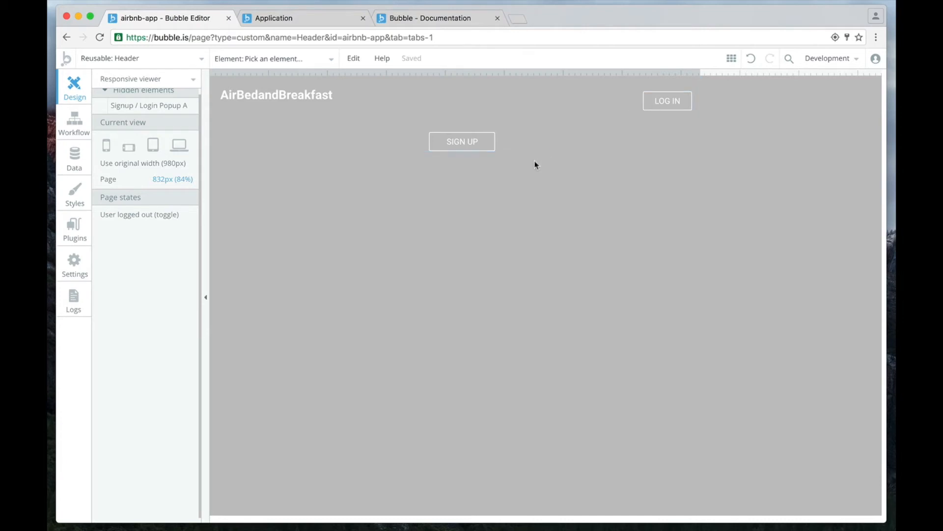
Read the box margin explanation for the SIGN UP button, and widen the page view to 996 px.
click(473, 147)
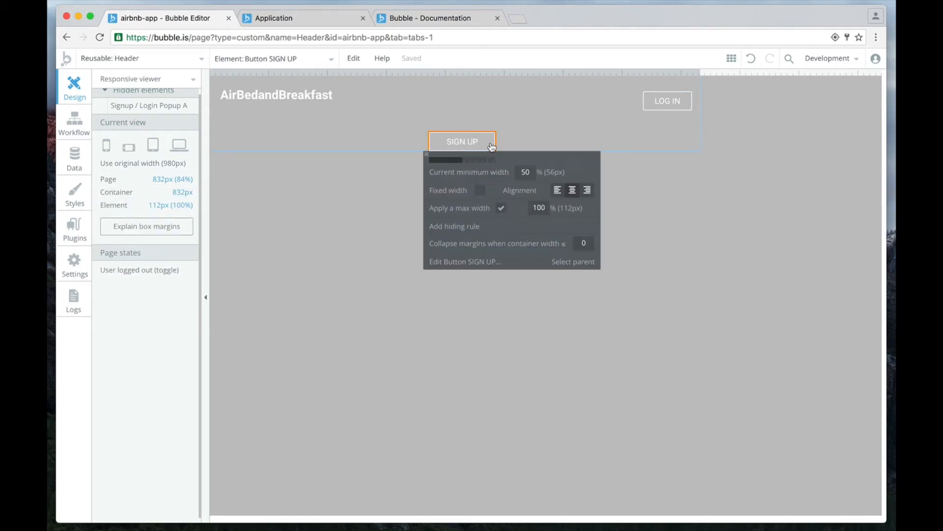
click(143, 231)
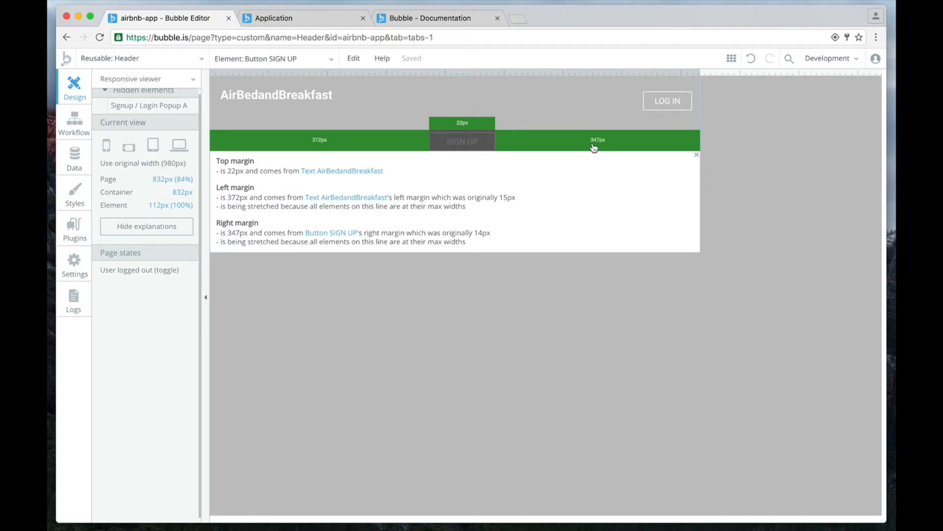
click(699, 157)
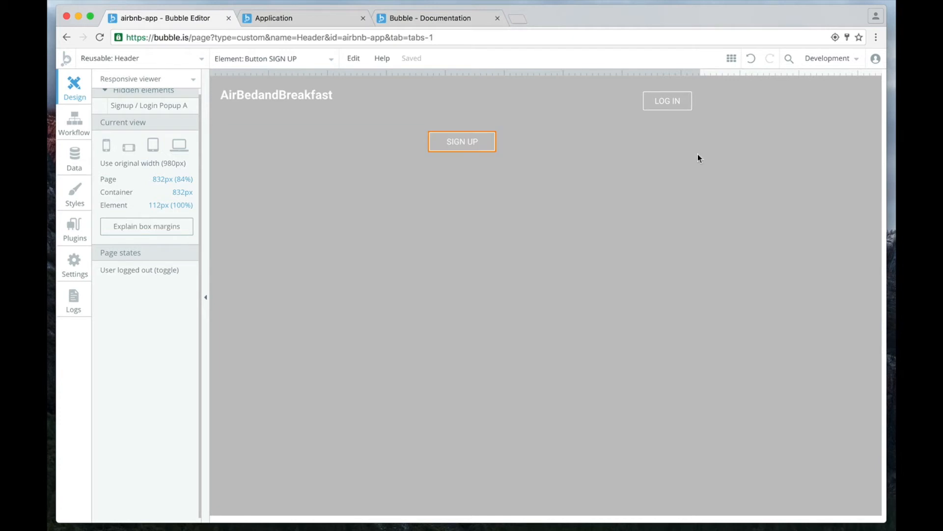
drag(700, 73, 797, 73)
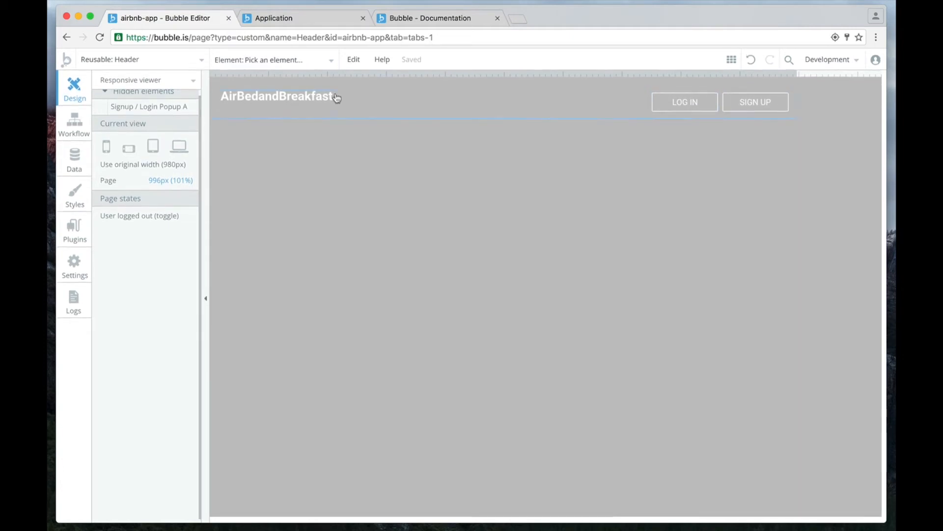
Return to Building mode and group the AirBedandBreakfast text with the LOG IN and SIGN UP buttons.
click(190, 79)
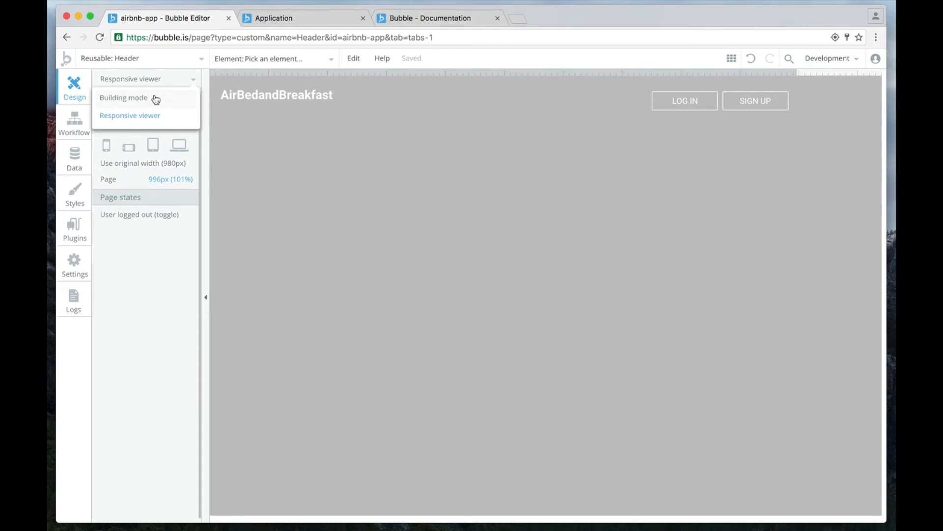
click(155, 97)
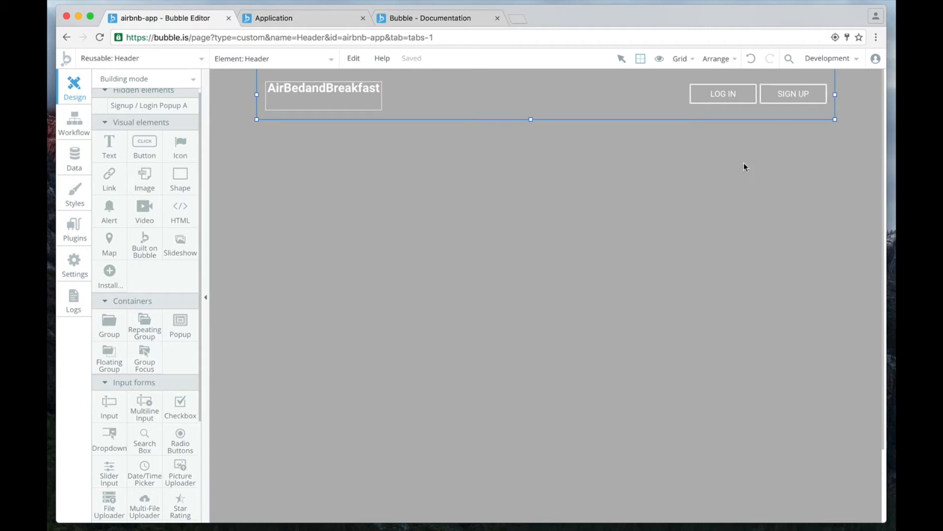
click(782, 99)
shift+click(725, 93)
shift+click(301, 96)
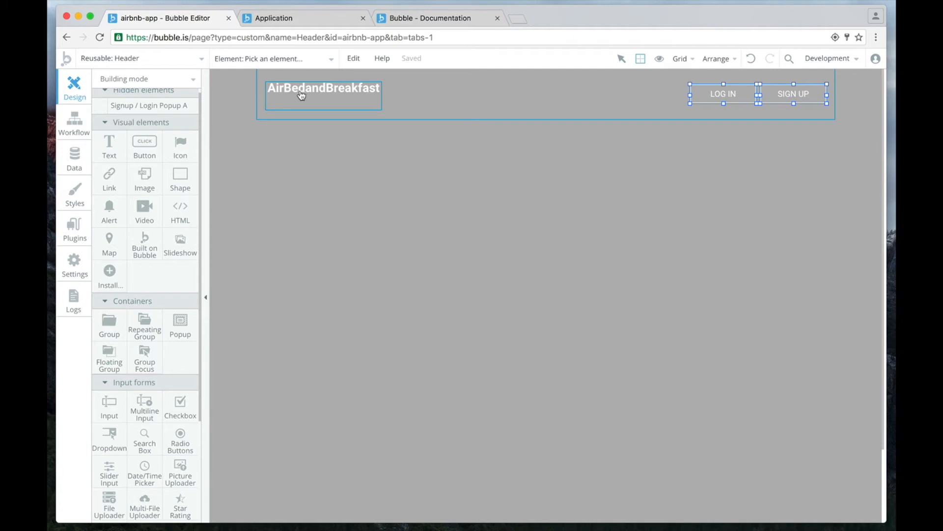
right_click(366, 100)
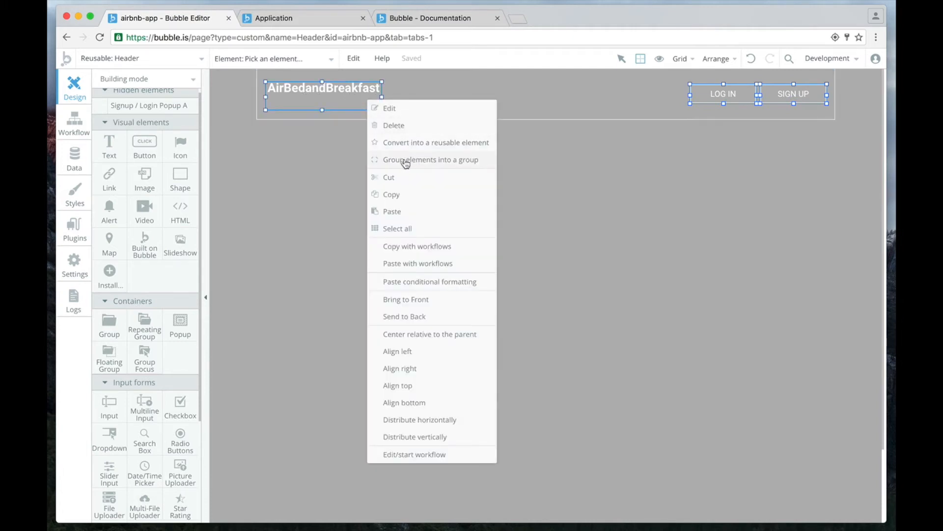
click(444, 162)
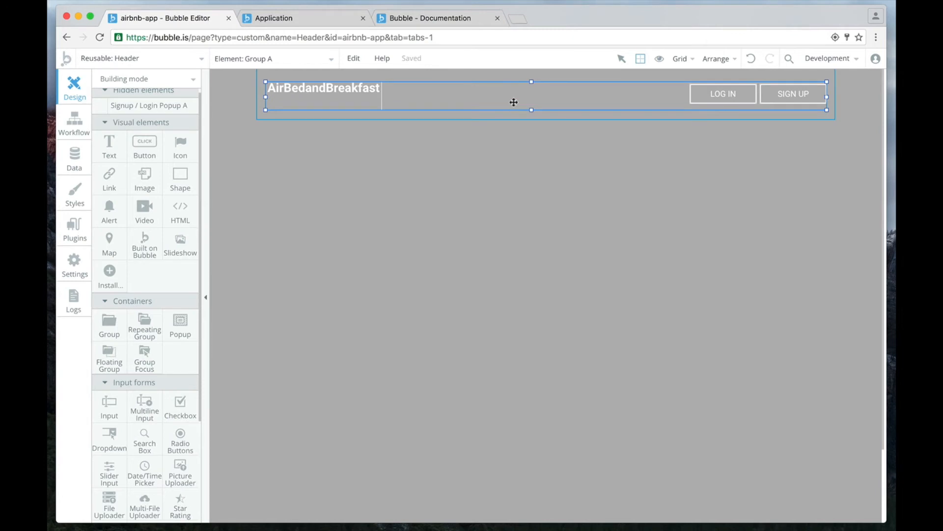
Apply a maximum width of 100% to the new header group for when the page is stretched.
double_click(496, 101)
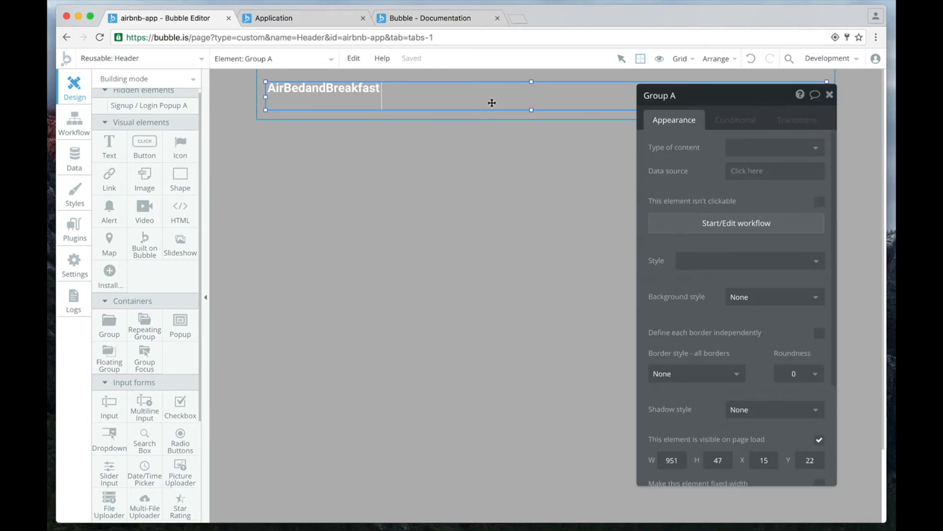
scroll(728, 199, down, 3)
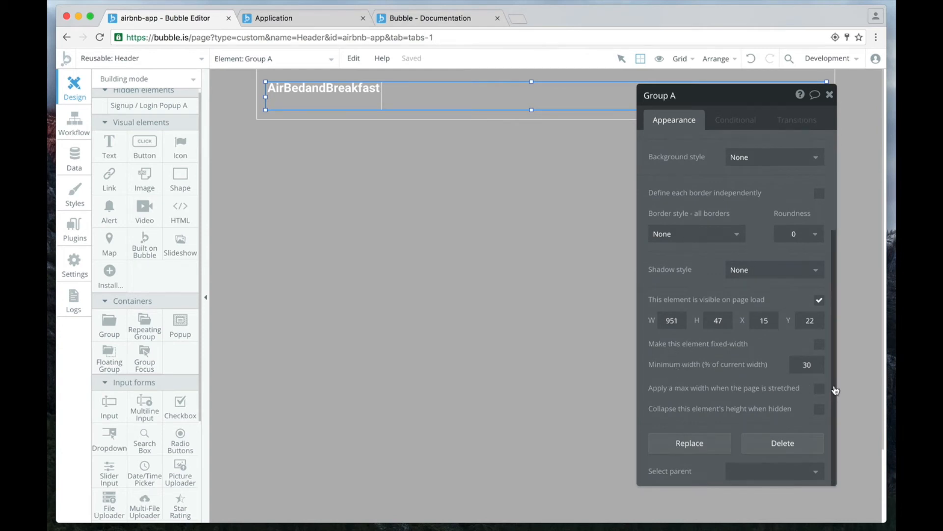
click(819, 389)
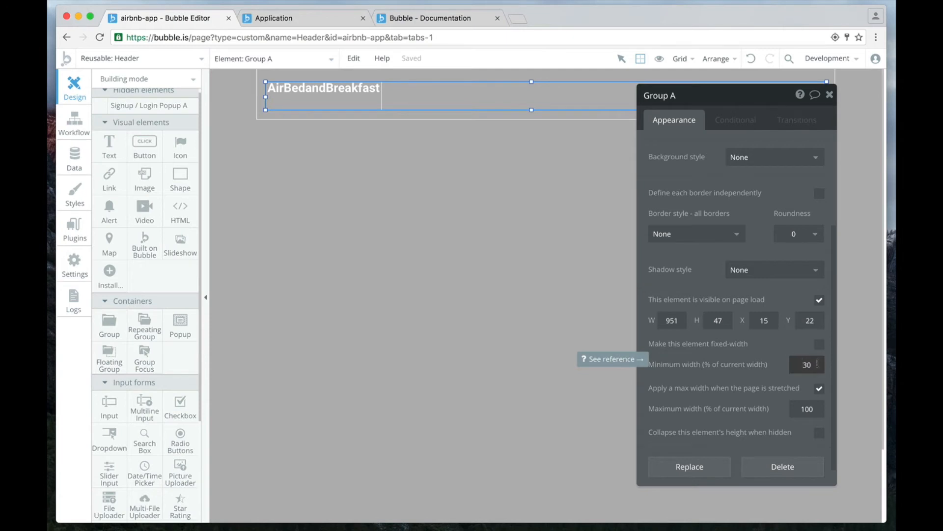
click(830, 94)
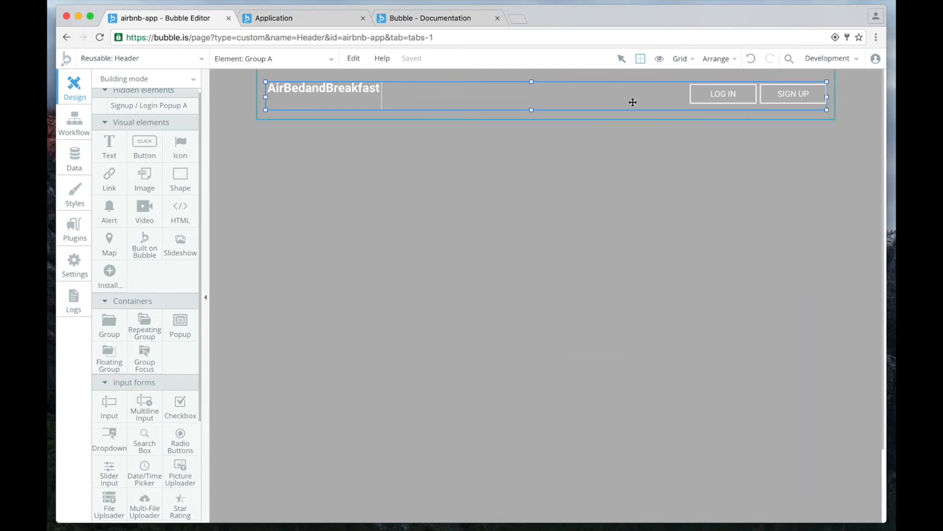
Switch to the Responsive viewer and examine the grouped header at phone, tablet and laptop widths, and at 1135 px, 789 px and 285 px.
click(138, 80)
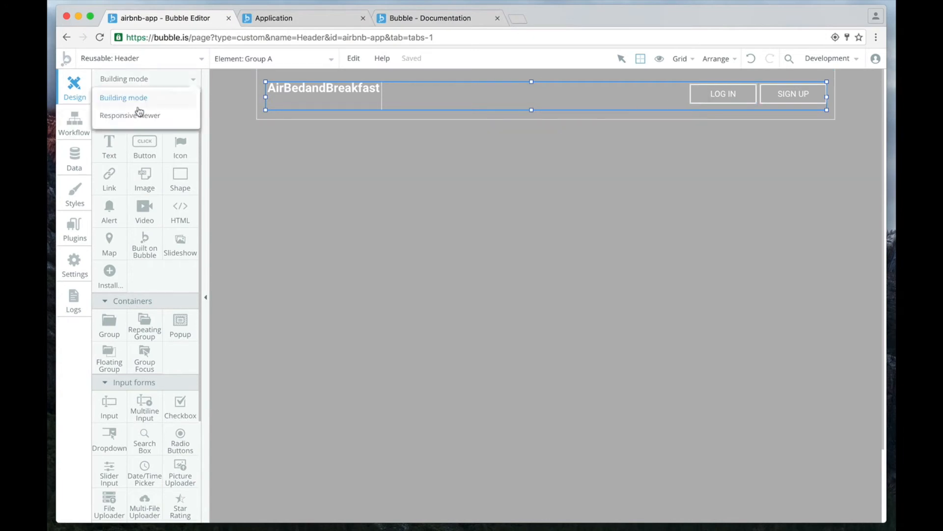
click(137, 117)
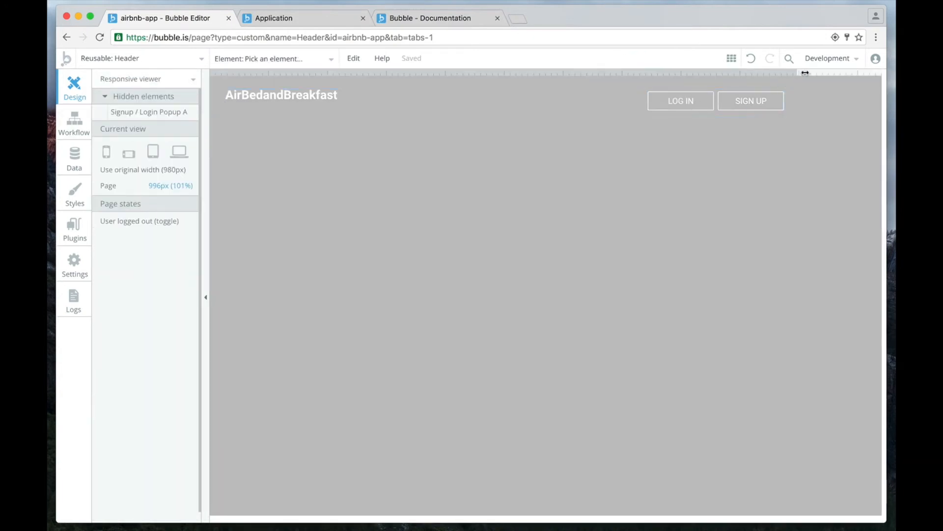
drag(800, 73, 879, 75)
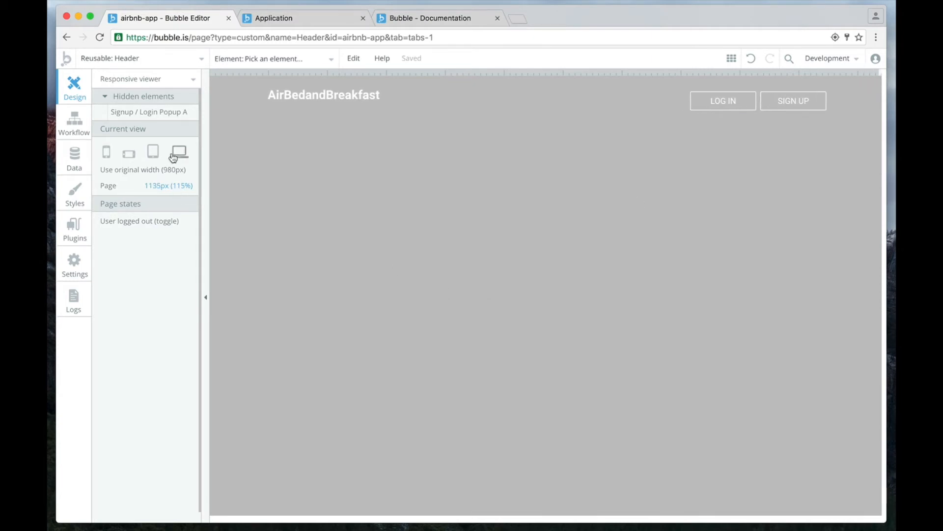
click(152, 155)
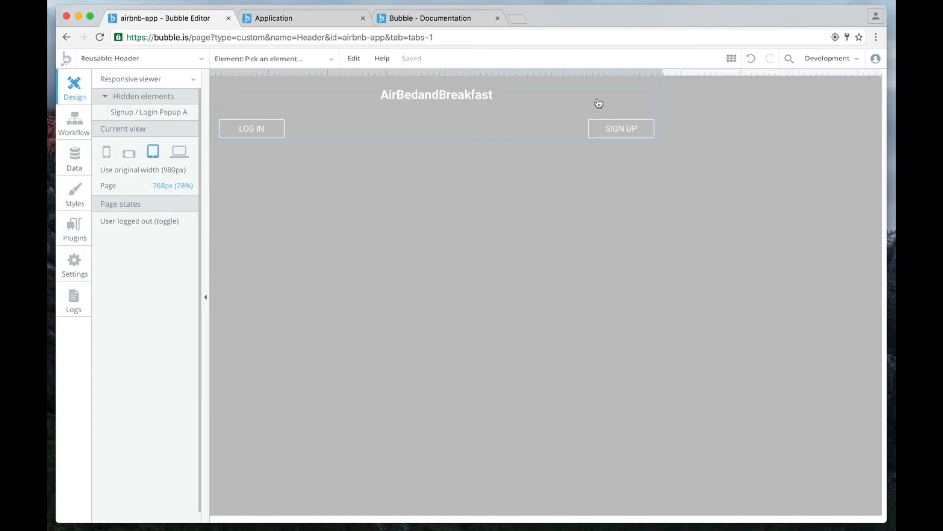
drag(663, 72, 675, 93)
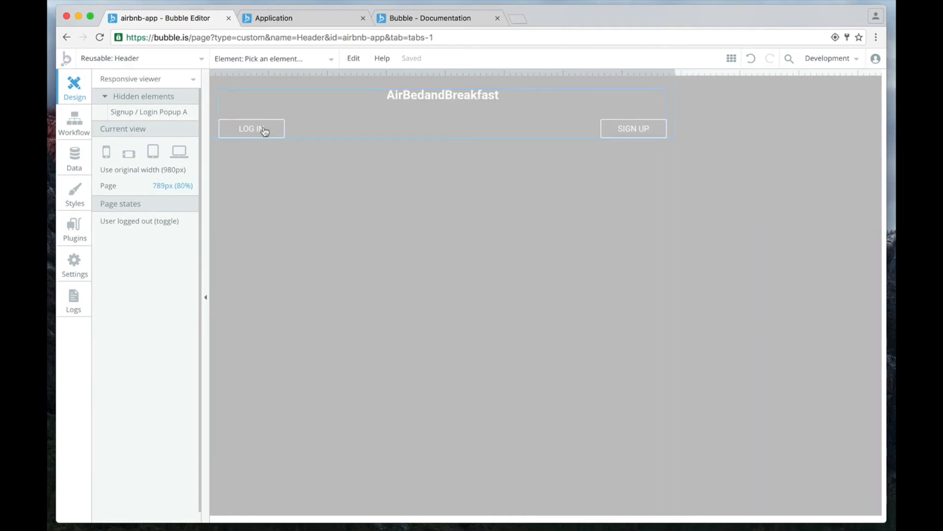
drag(663, 73, 377, 84)
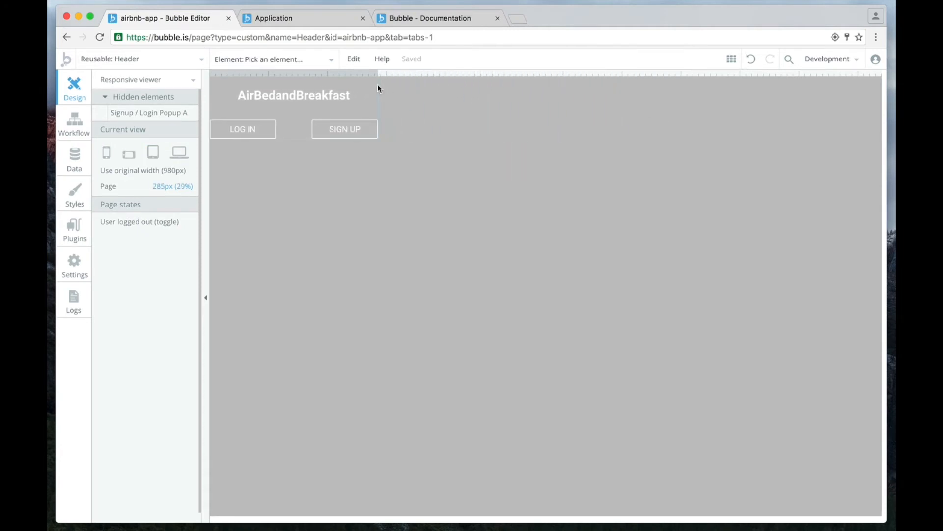
click(104, 153)
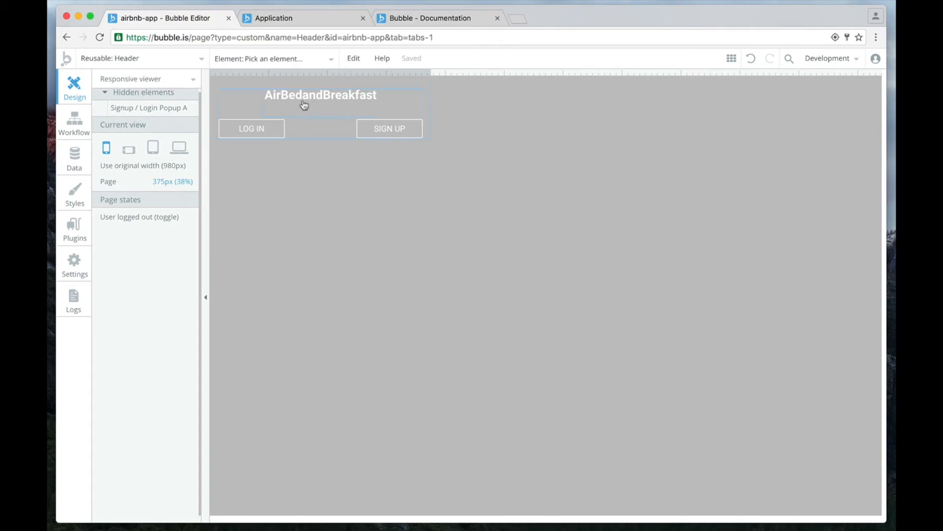
click(129, 150)
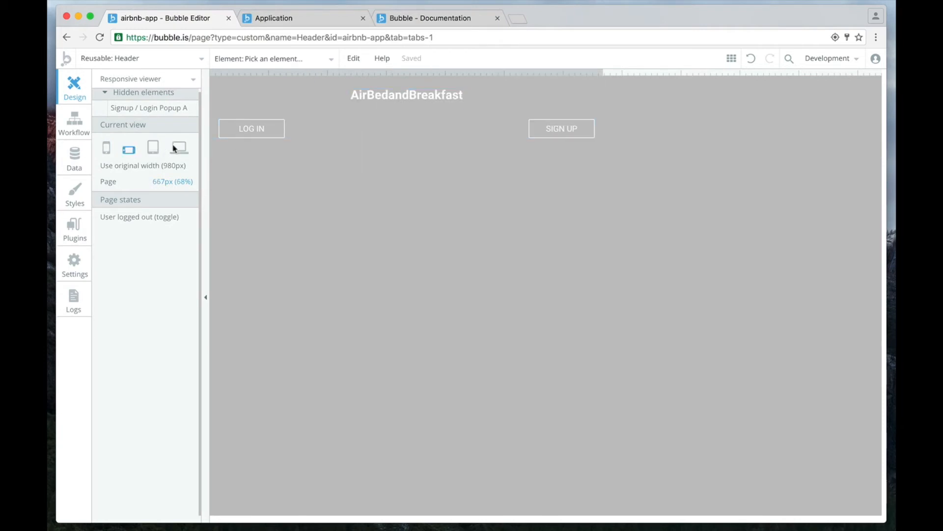
click(179, 148)
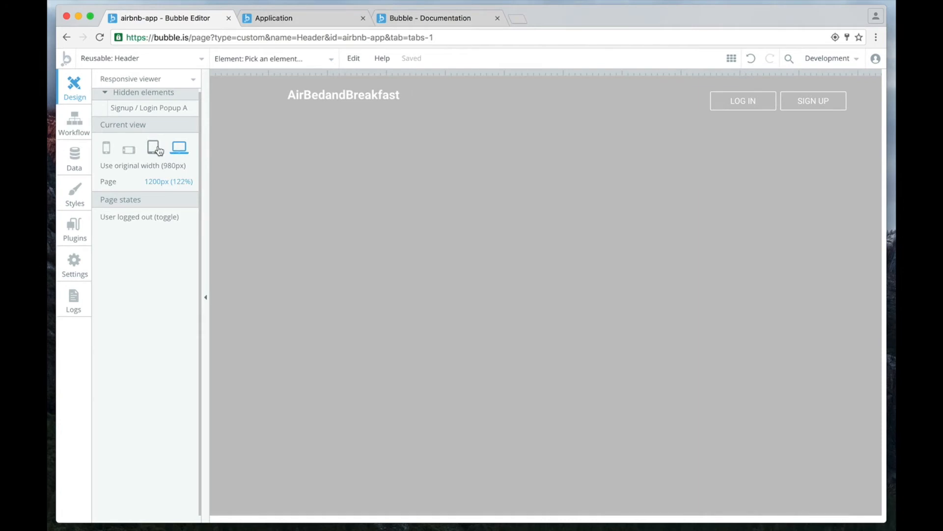
Show the header at tablet width and left-align the AirBedandBreakfast text.
click(154, 148)
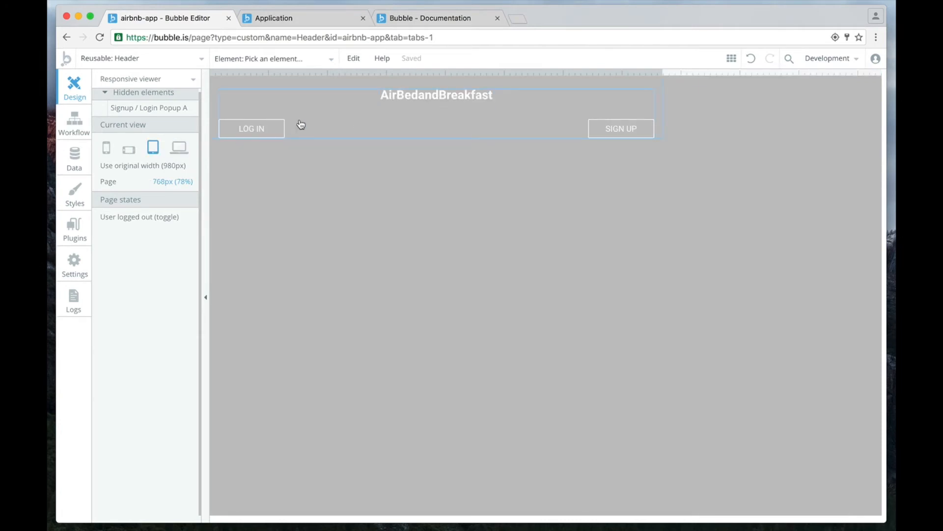
click(409, 105)
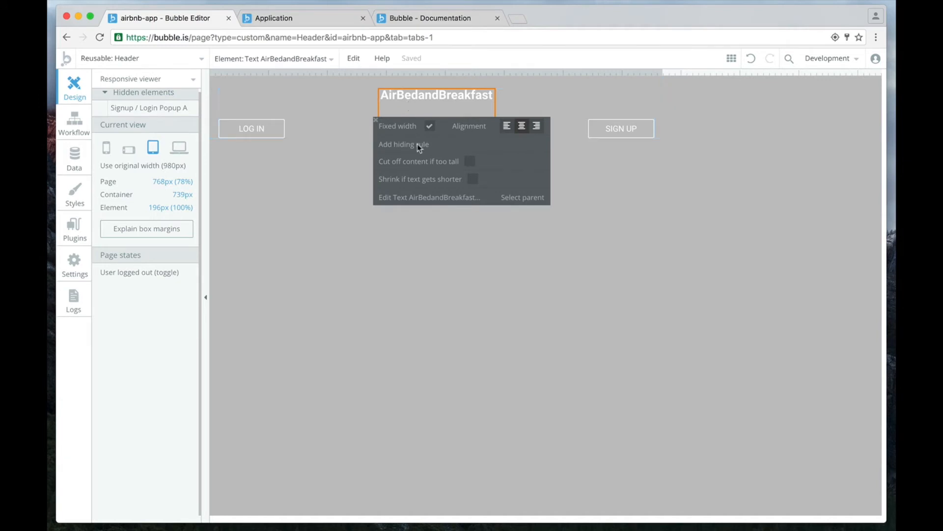
click(507, 126)
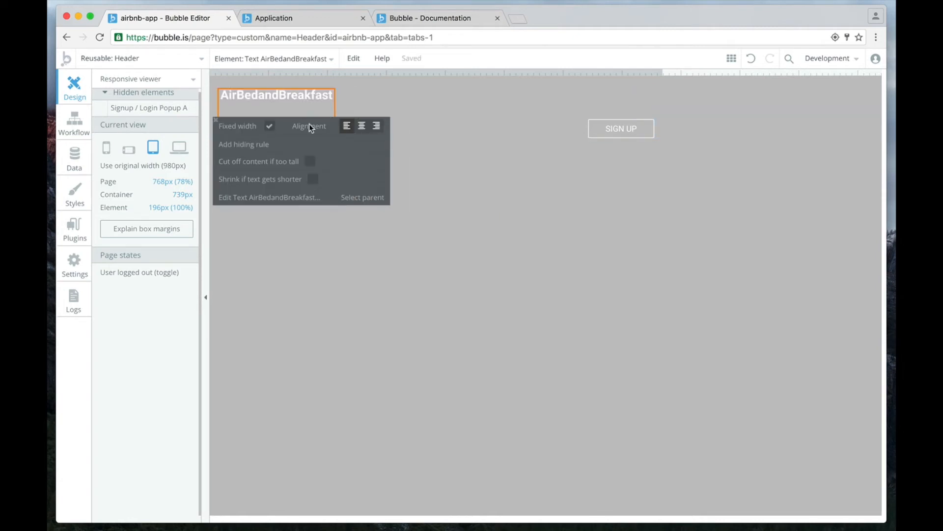
click(592, 177)
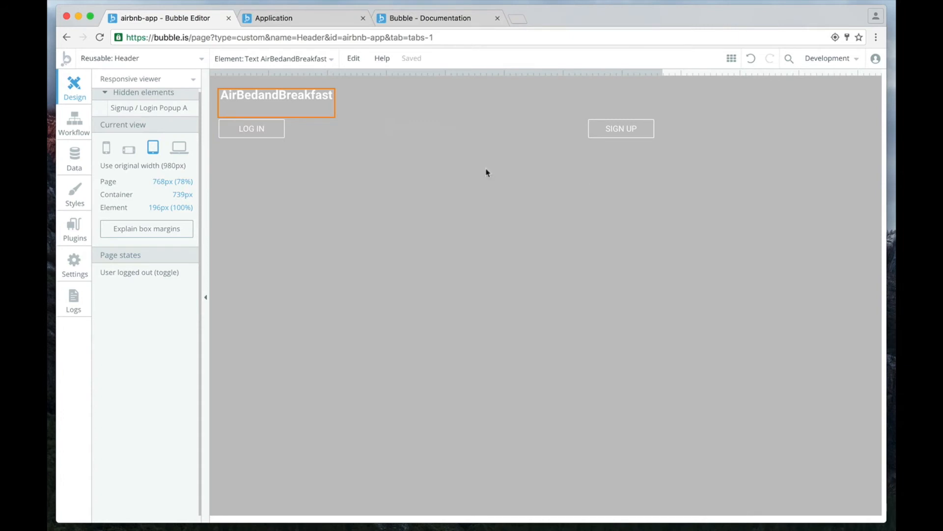
Right-align the LOG IN and SIGN UP buttons in the header.
click(248, 139)
click(265, 129)
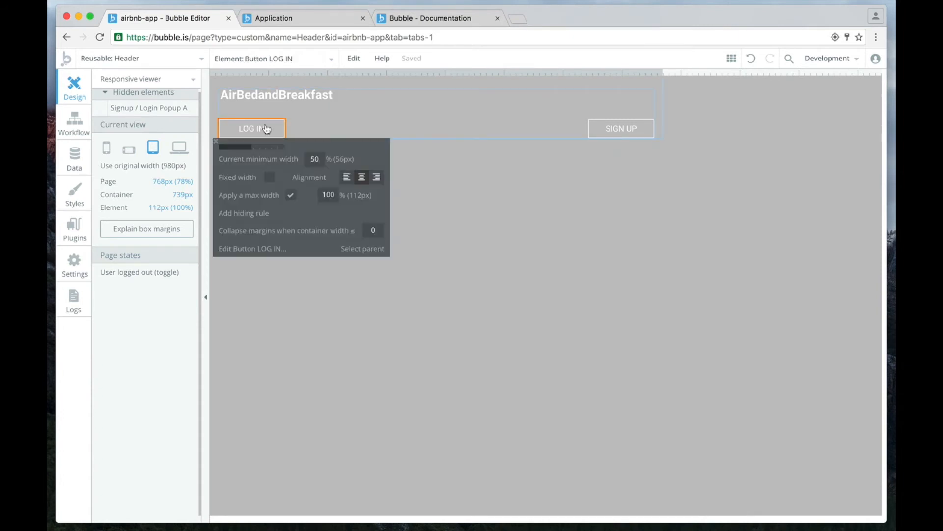
click(375, 177)
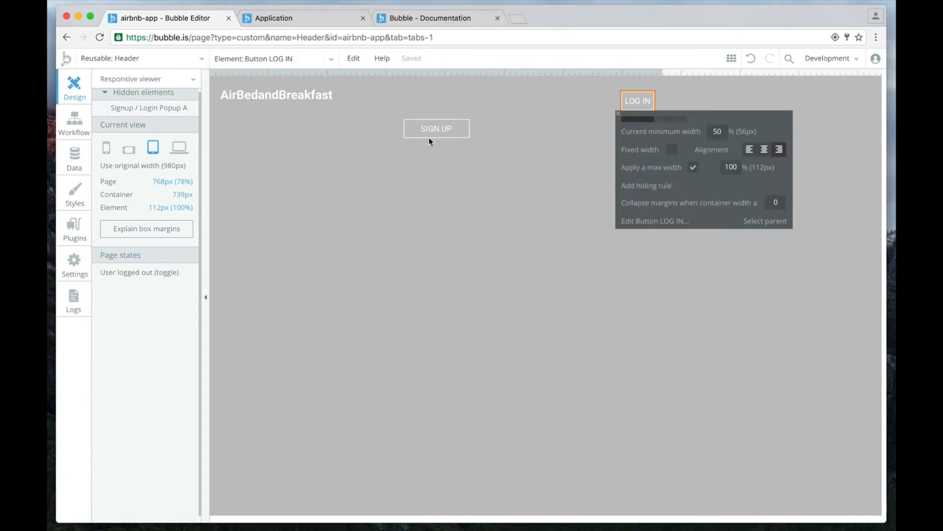
click(434, 134)
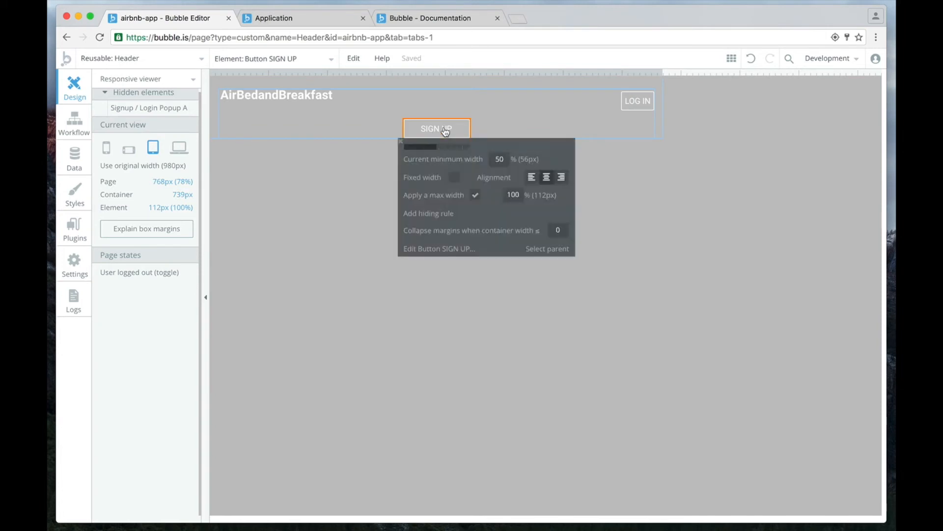
click(447, 135)
click(562, 177)
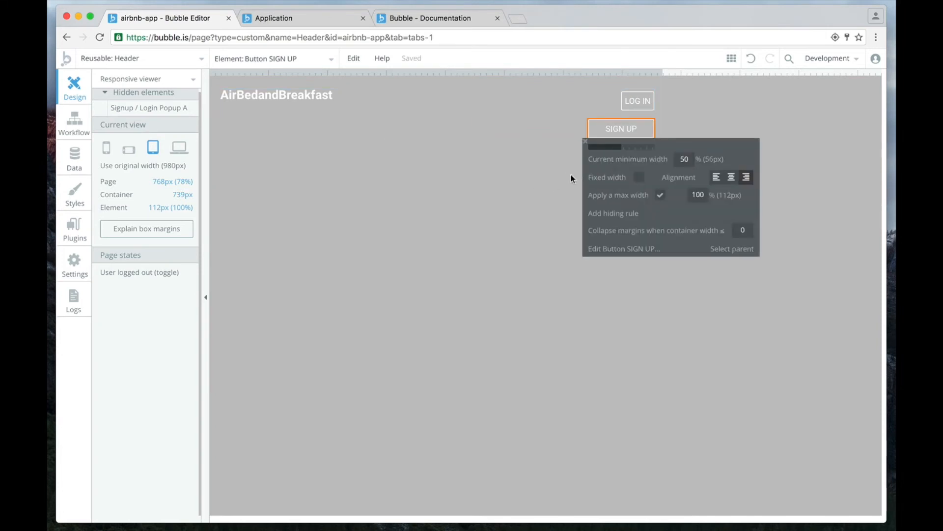
Make the SIGN UP and LOG IN buttons fixed width.
click(639, 177)
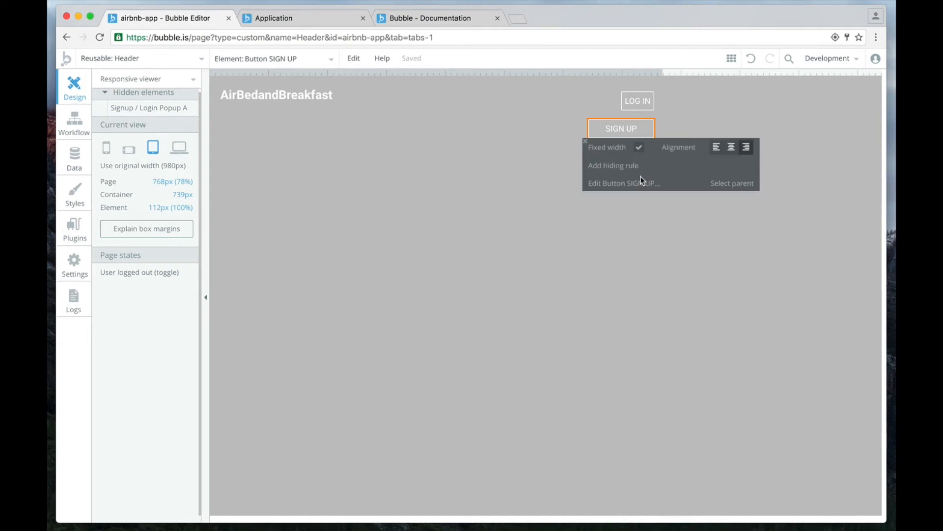
click(642, 102)
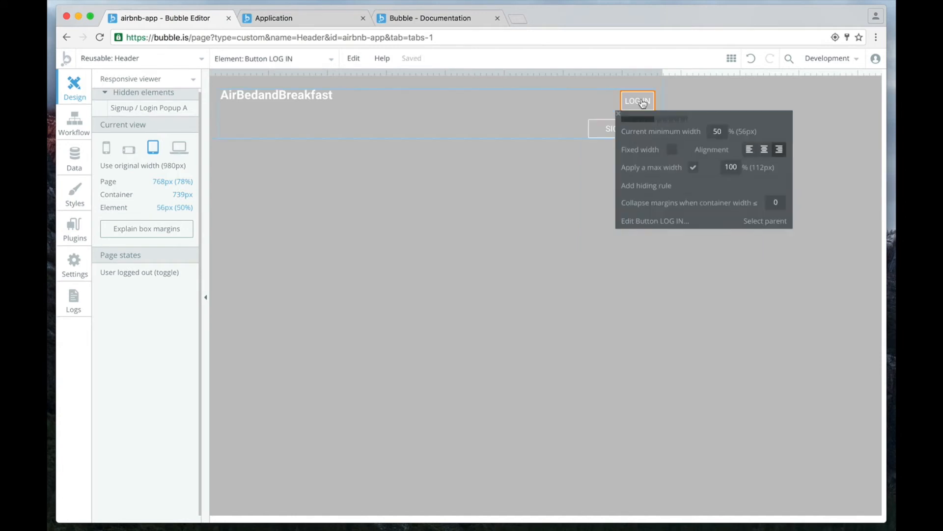
click(672, 150)
click(587, 115)
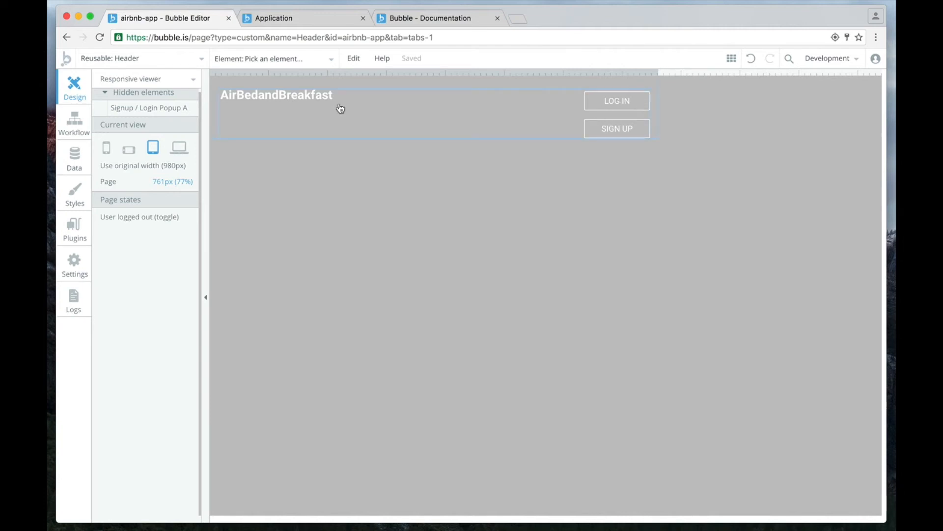
Examine the header layout at 1111 px, at laptop, tablet, landscape phone and portrait phone widths, and at about 1000 px.
drag(658, 72, 865, 74)
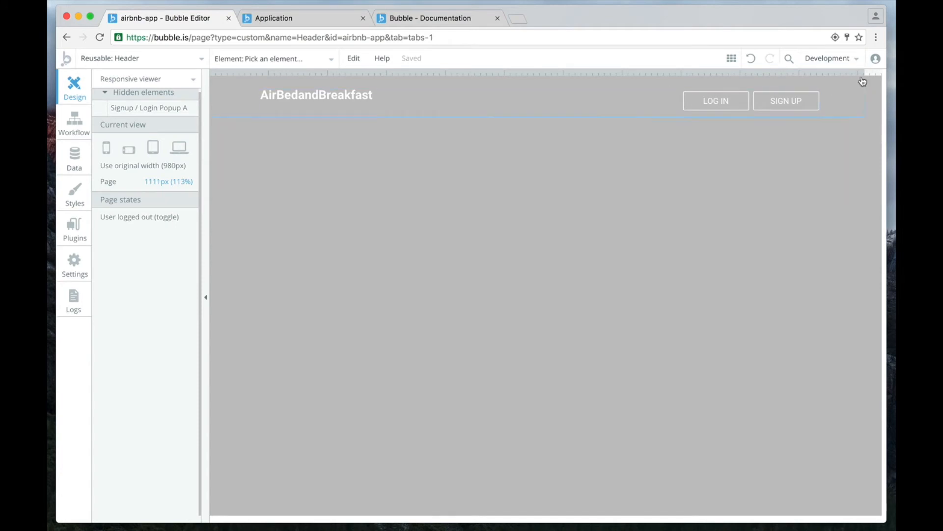
click(180, 150)
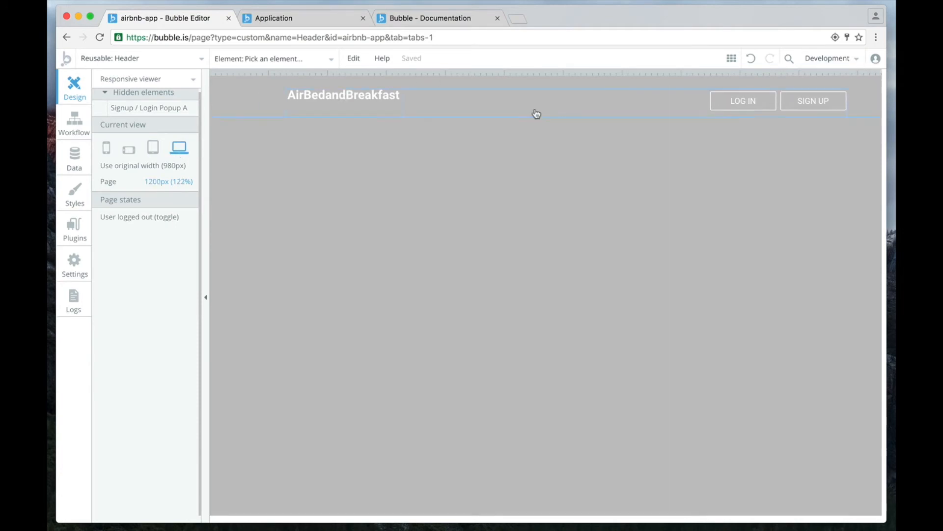
click(154, 148)
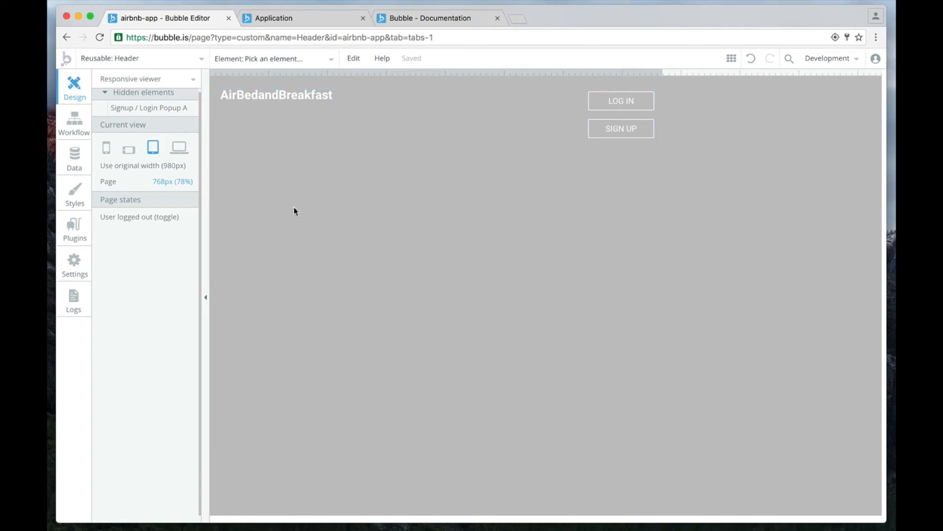
click(129, 151)
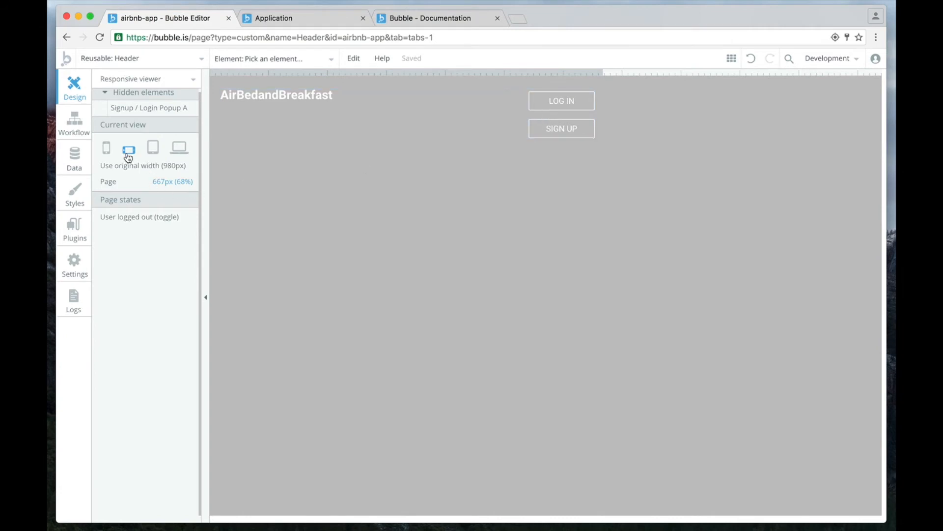
click(106, 149)
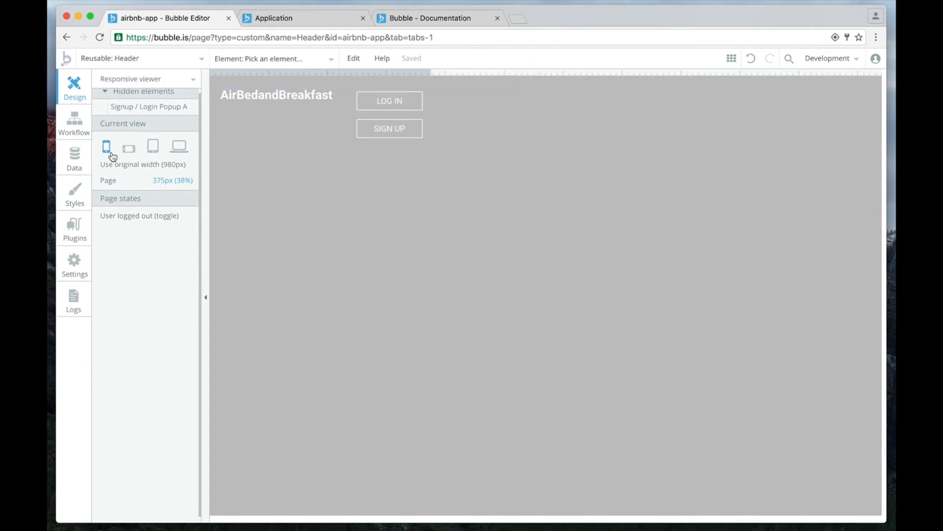
drag(434, 75, 802, 83)
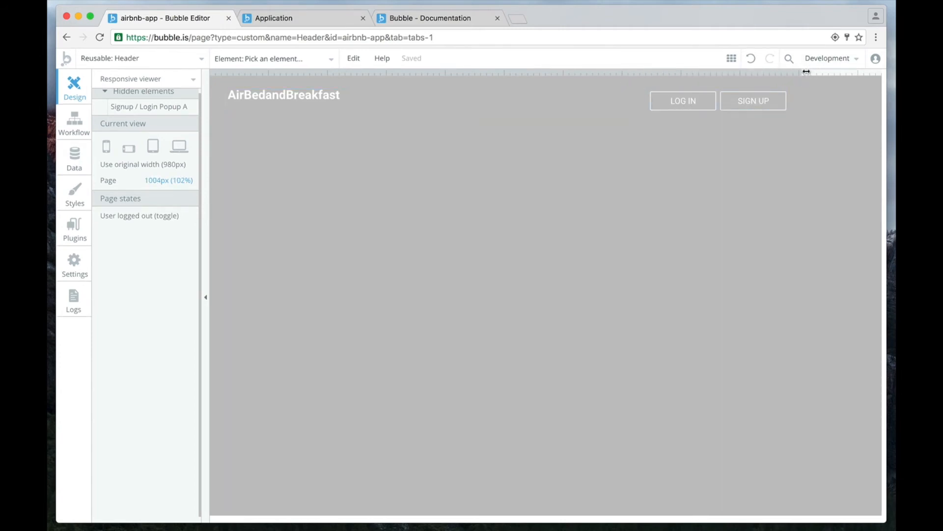
drag(802, 74, 799, 73)
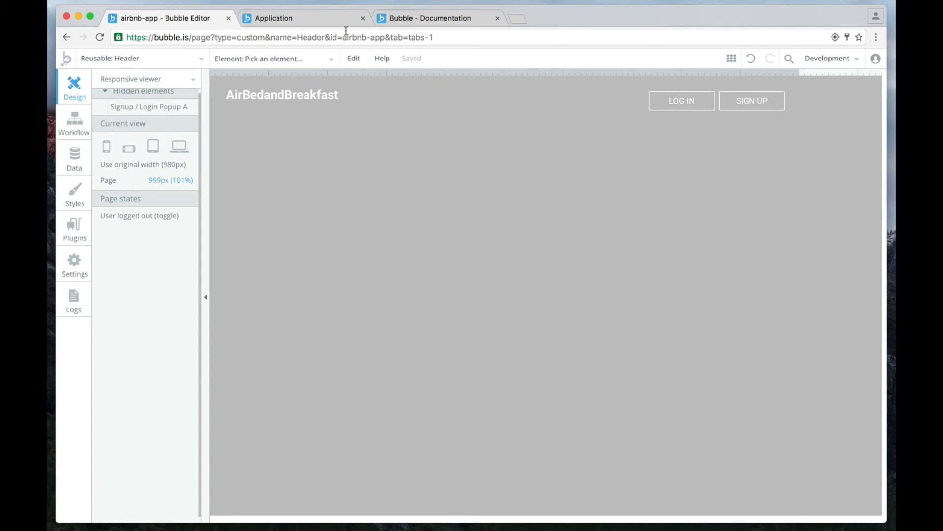
Switch to the running application, refresh it, and examine the header while narrowing the browser window to phone size and widening it again.
click(289, 20)
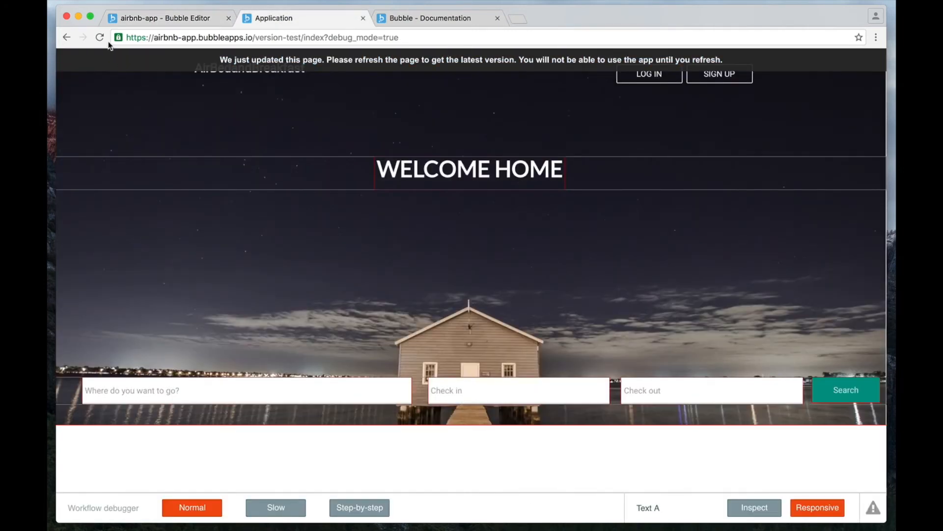
click(101, 38)
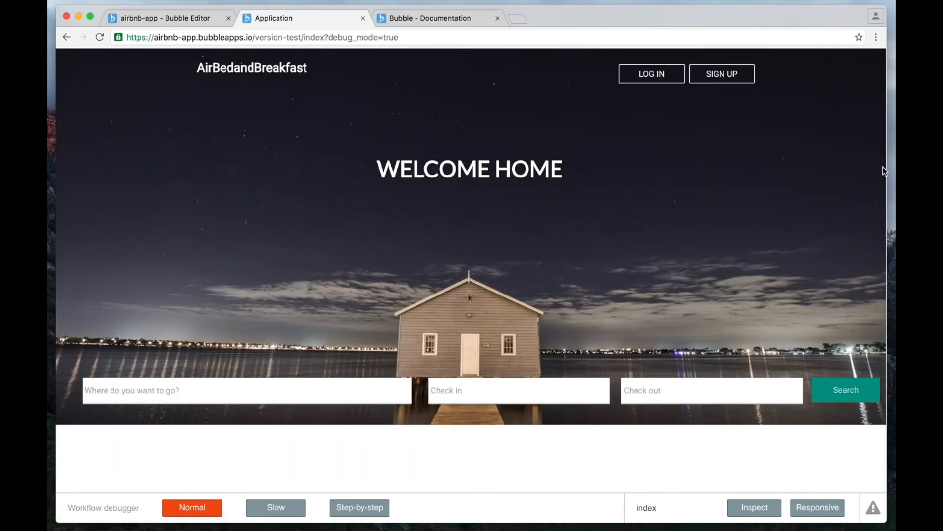
drag(885, 167, 261, 206)
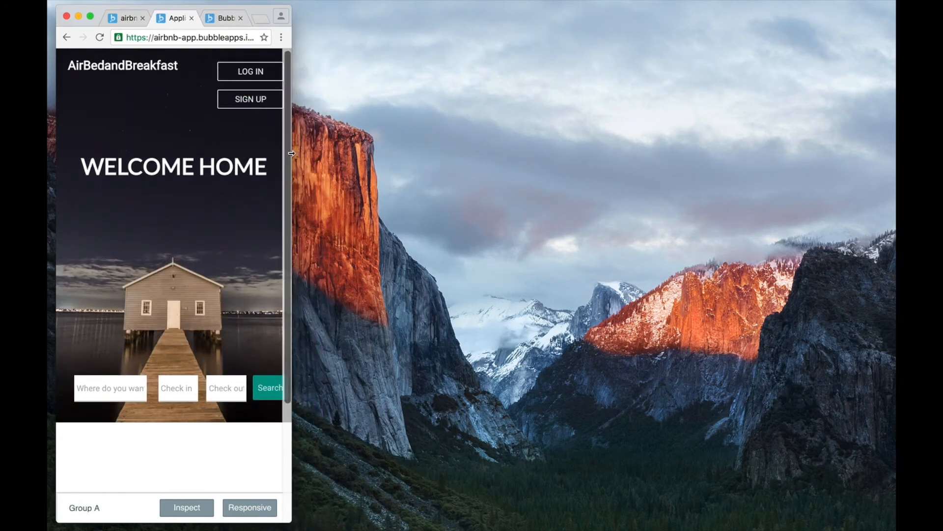
drag(291, 152, 834, 183)
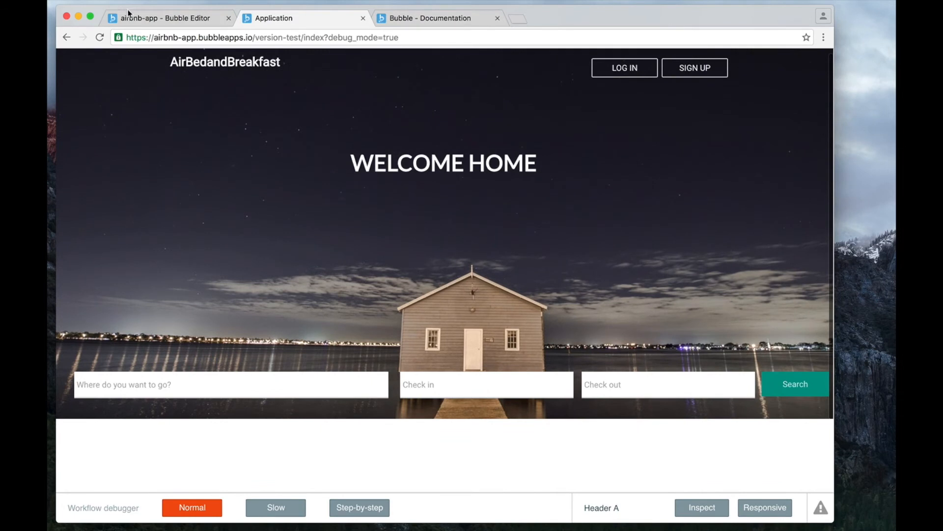
Go back to the Bubble editor, return the Header to Building mode, and group the LOG IN and SIGN UP buttons together.
click(146, 22)
click(150, 65)
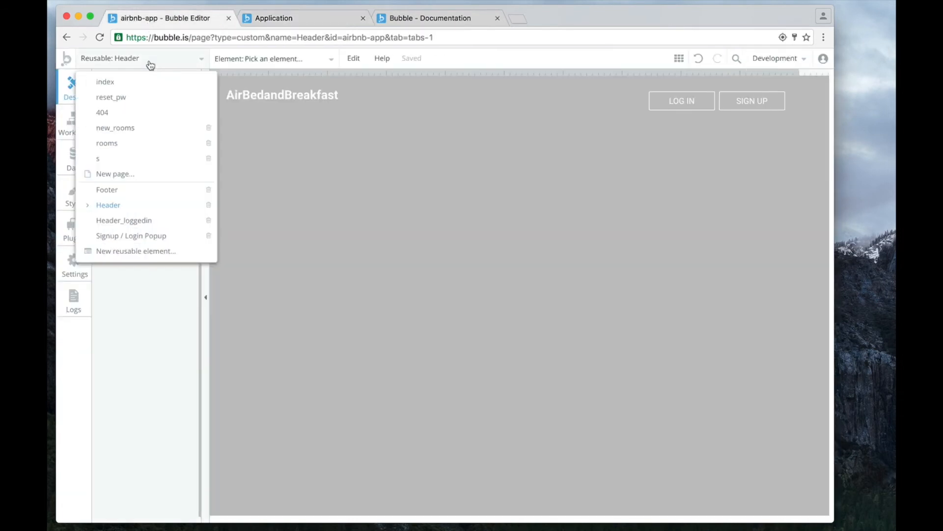
click(150, 65)
click(137, 79)
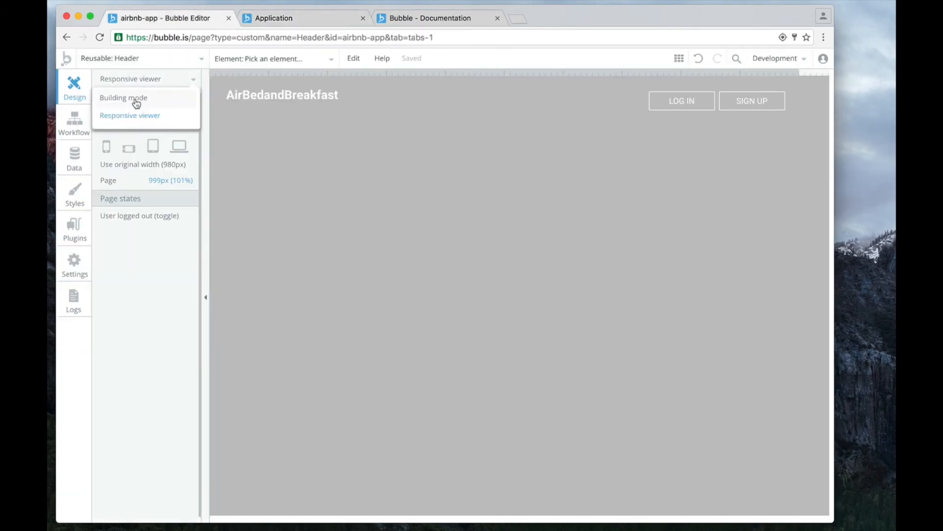
click(137, 99)
click(697, 100)
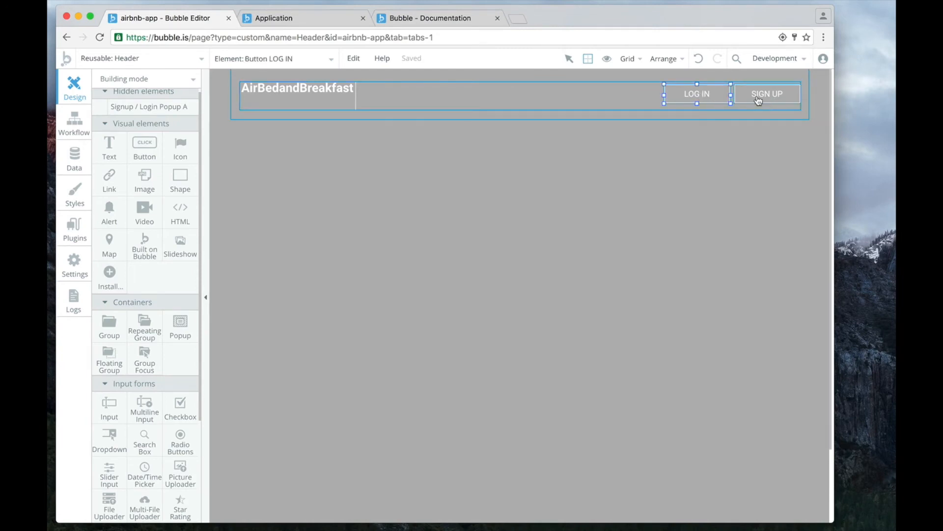
scroll(759, 100, down, 1)
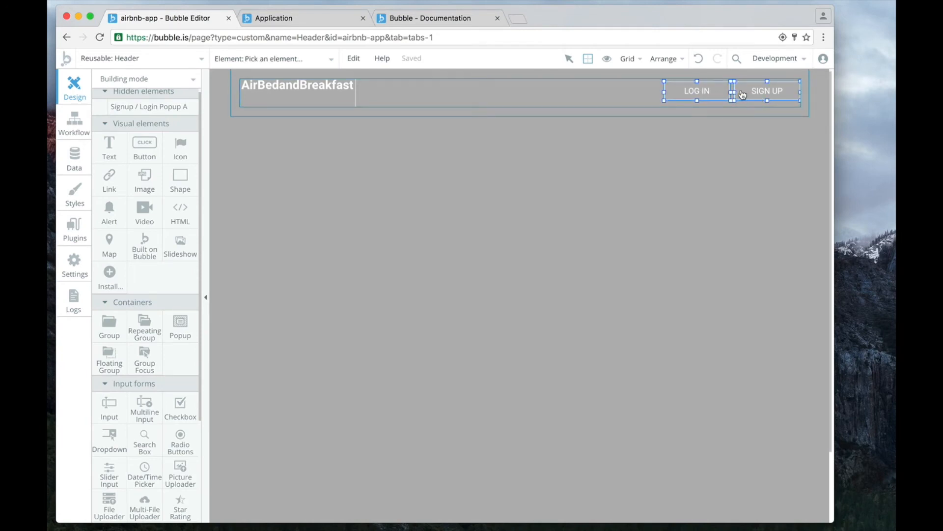
right_click(743, 95)
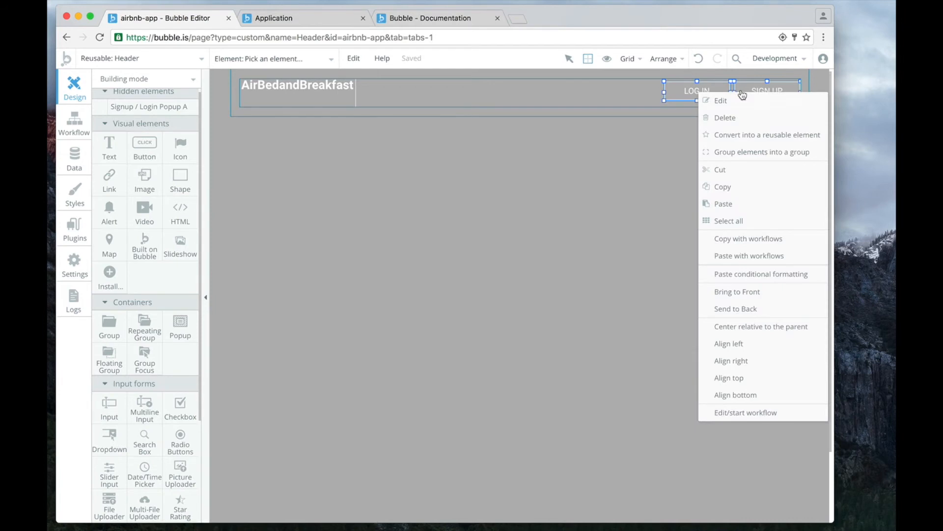
click(738, 152)
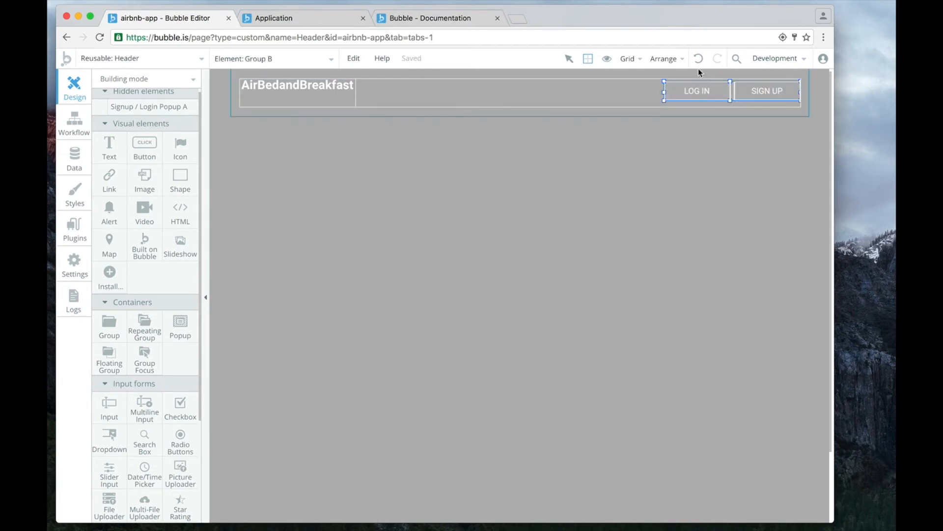
Make the new group around the LOG IN and SIGN UP buttons fixed-width.
double_click(730, 90)
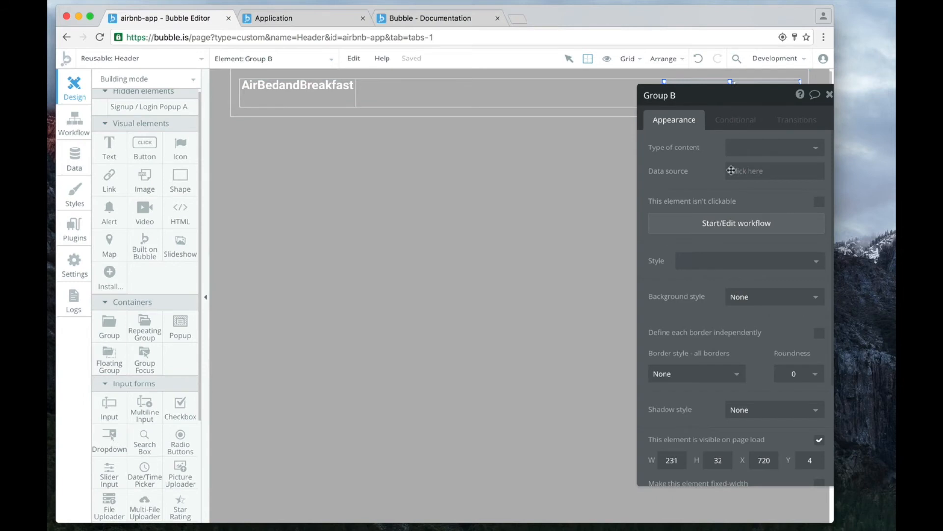
scroll(748, 255, down, 2)
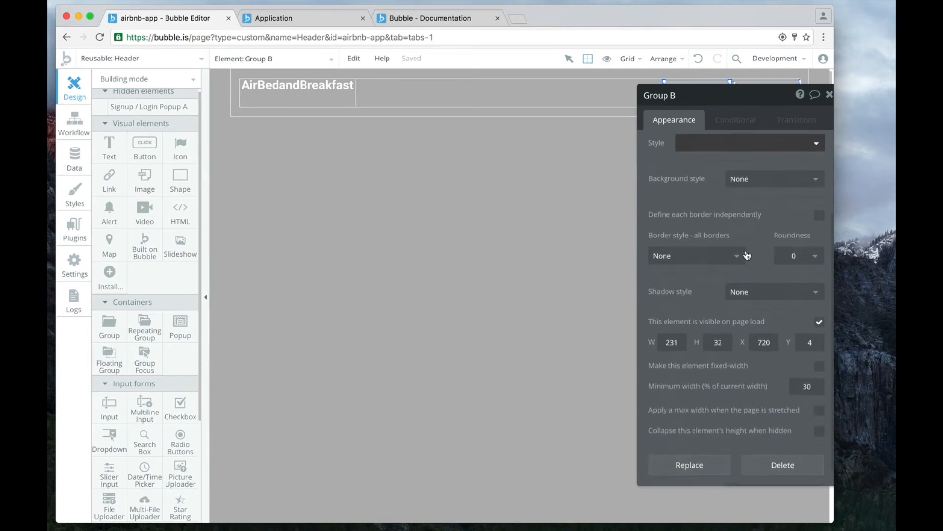
click(819, 366)
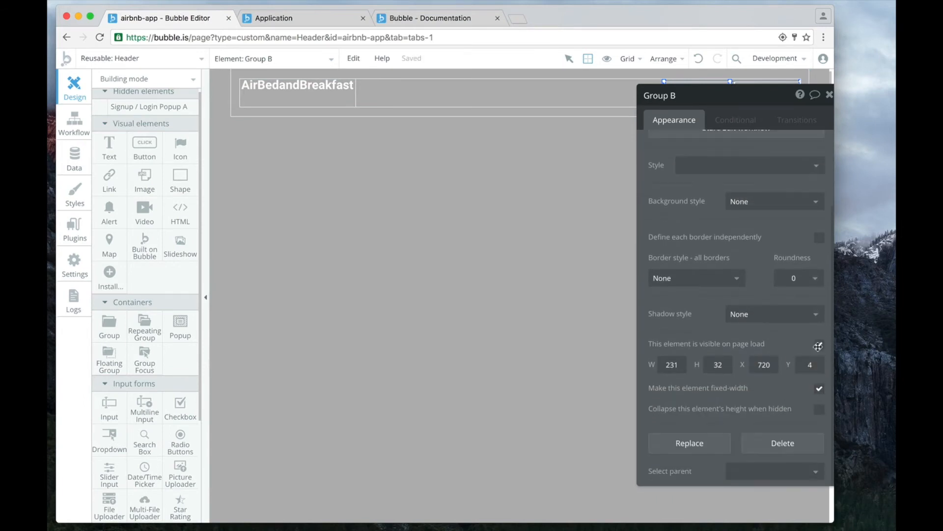
click(829, 95)
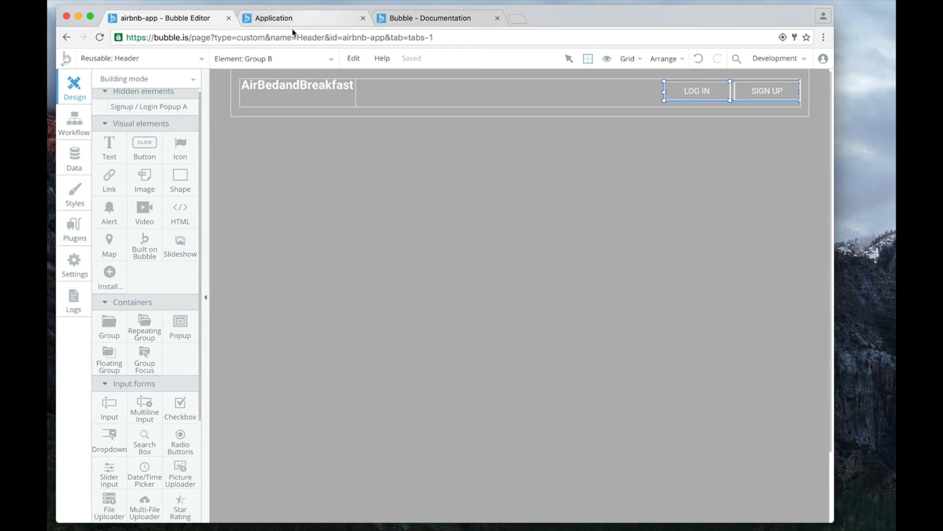
Open the Header in the Responsive viewer and examine it at laptop, tablet, landscape phone and portrait phone widths.
click(190, 80)
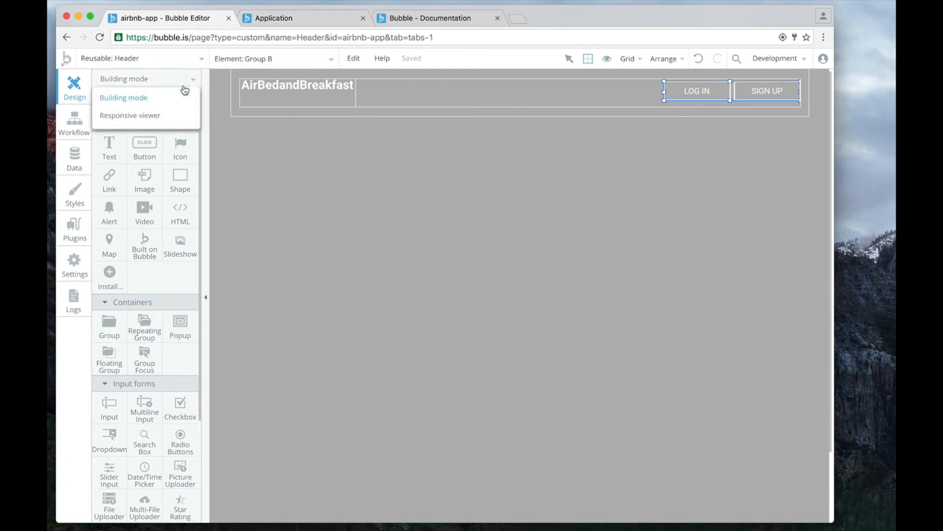
click(144, 118)
drag(802, 75, 770, 112)
click(179, 152)
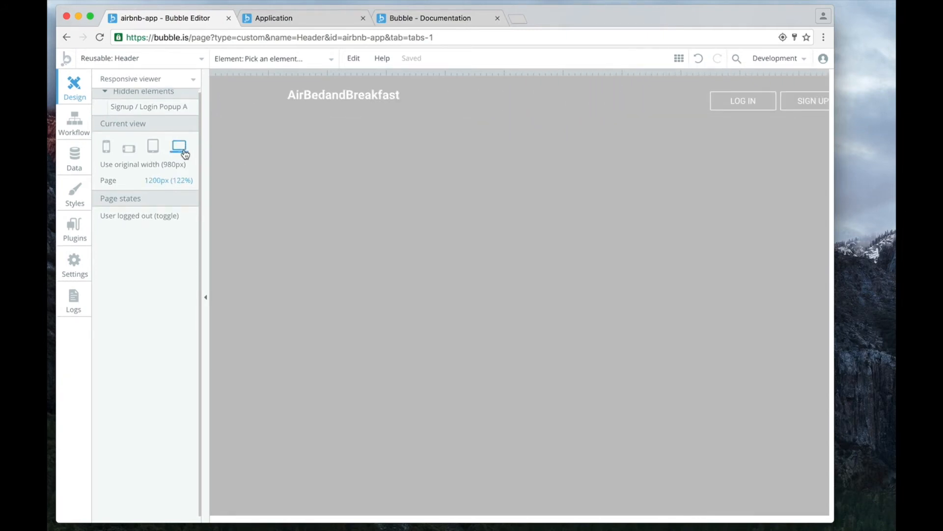
click(157, 155)
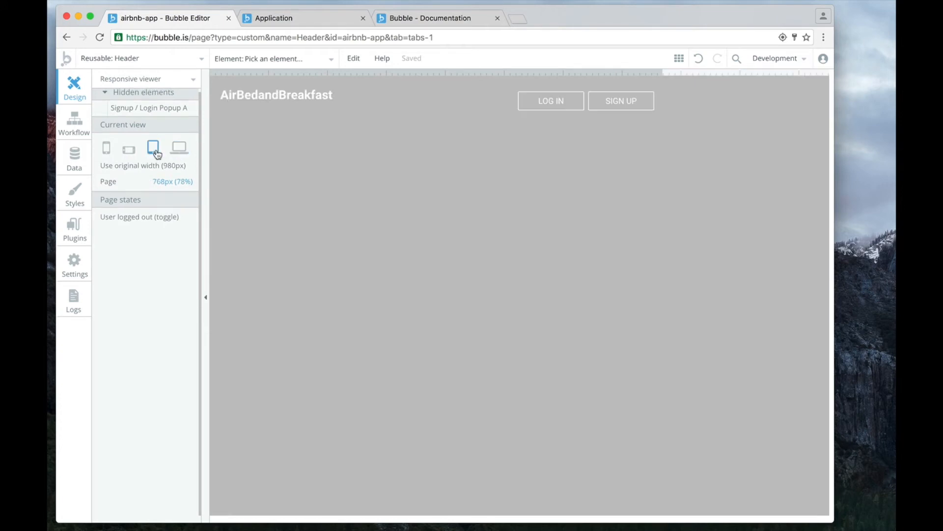
click(129, 152)
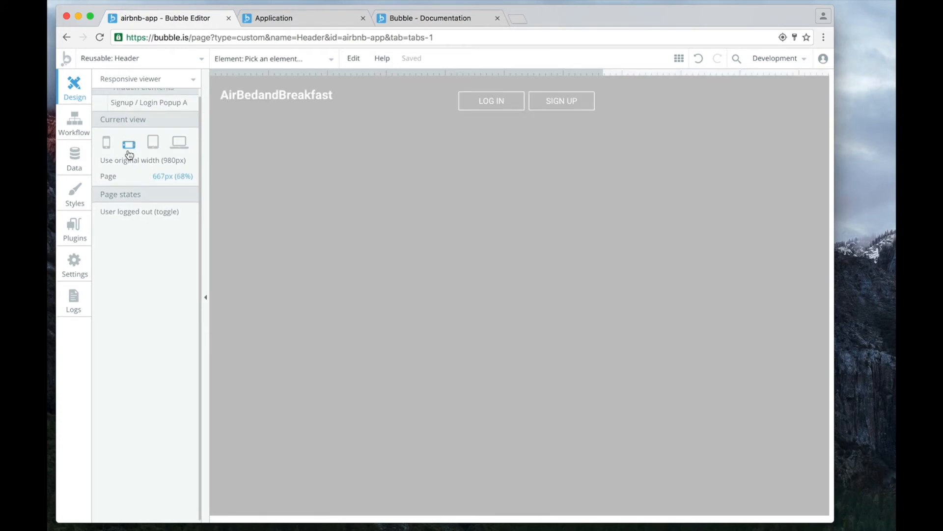
click(110, 147)
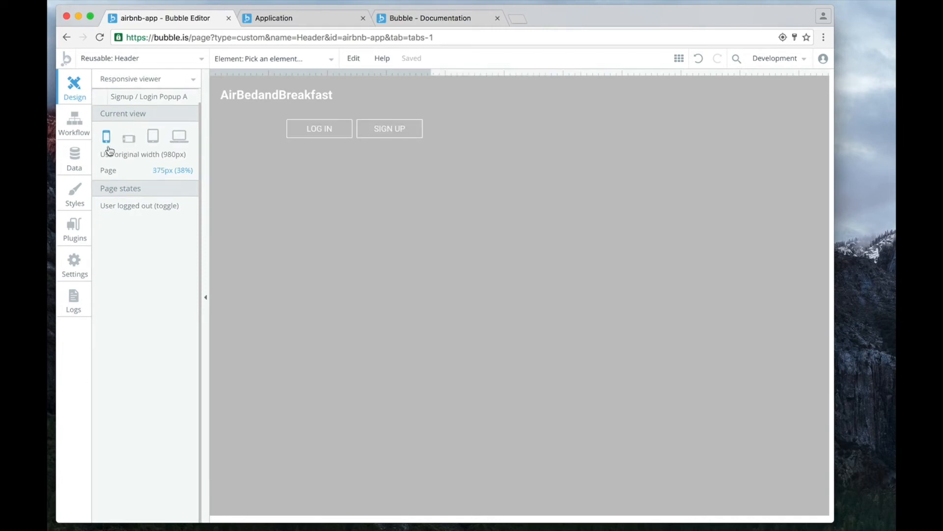
Turn off fixed width for the AirBedandBreakfast text and set its minimum width to about 53% of its current width.
click(326, 100)
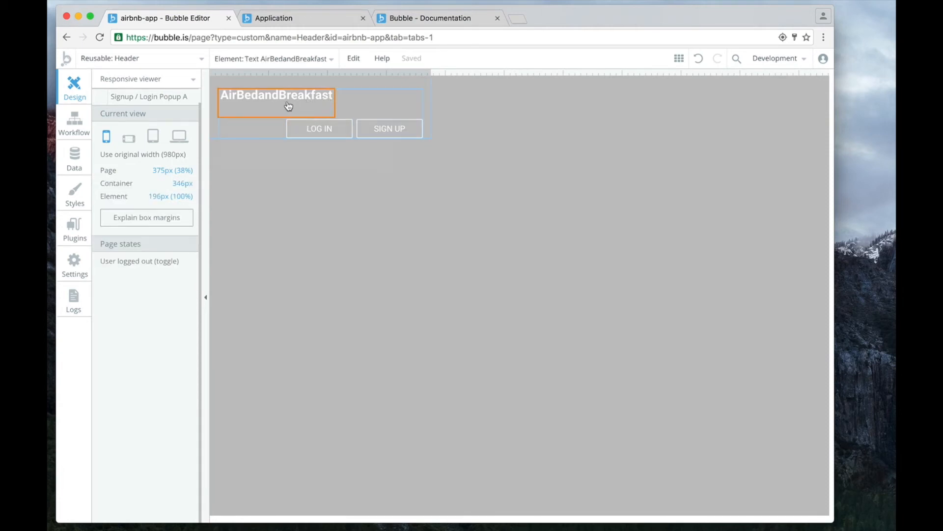
click(319, 96)
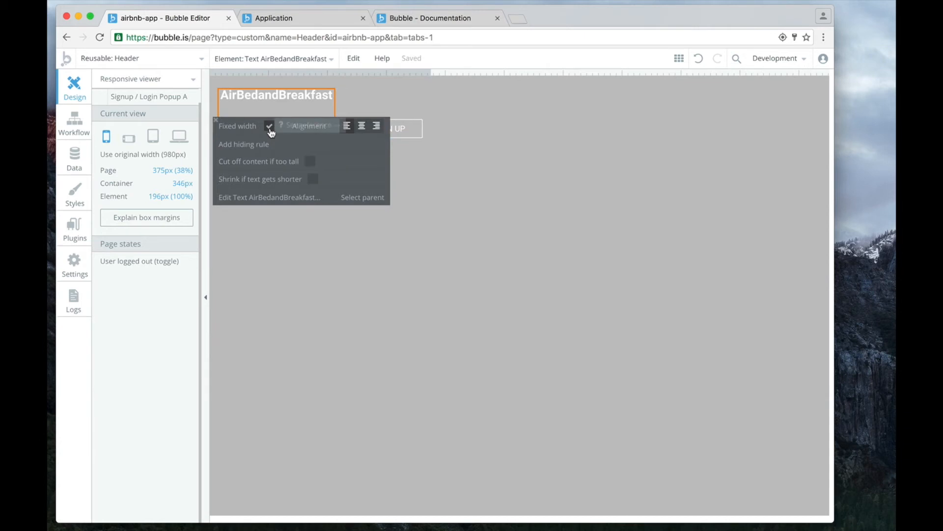
click(268, 129)
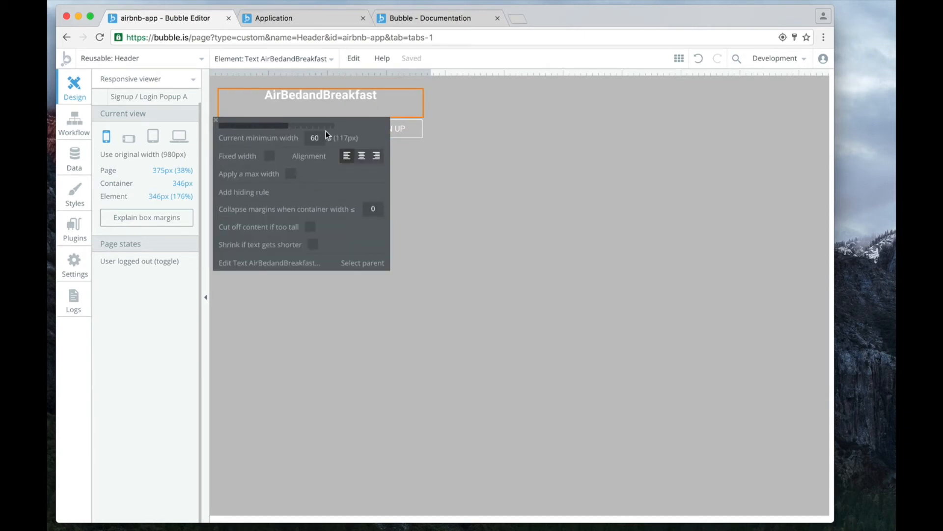
mouse_move(285, 125)
mouse_down()
mouse_move(258, 129)
mouse_move(281, 138)
mouse_up()
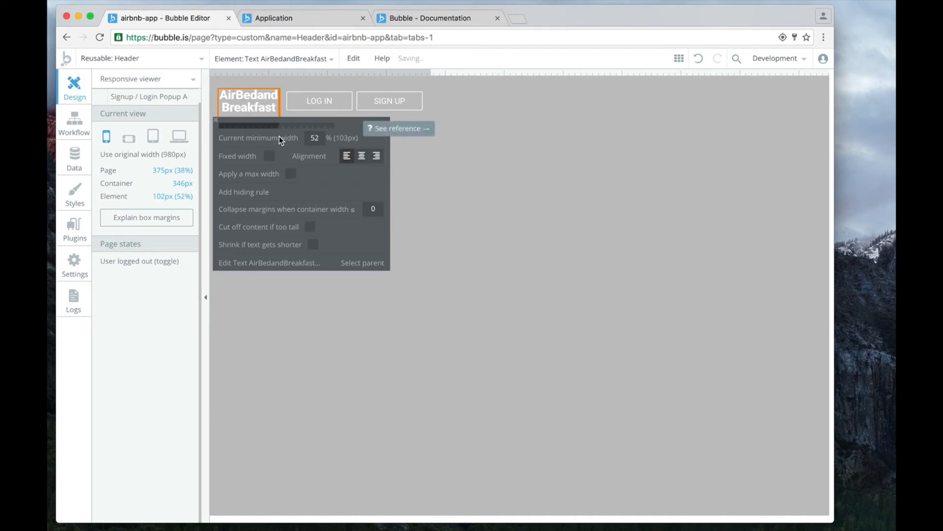
click(443, 162)
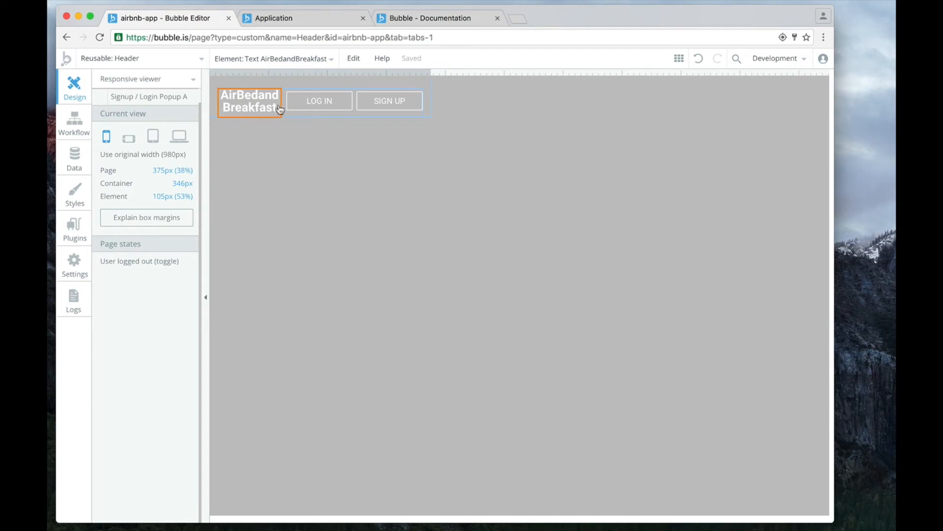
Switch to the running application, refresh it, and examine the header while narrowing the window to phone size and widening it again.
click(286, 23)
click(101, 37)
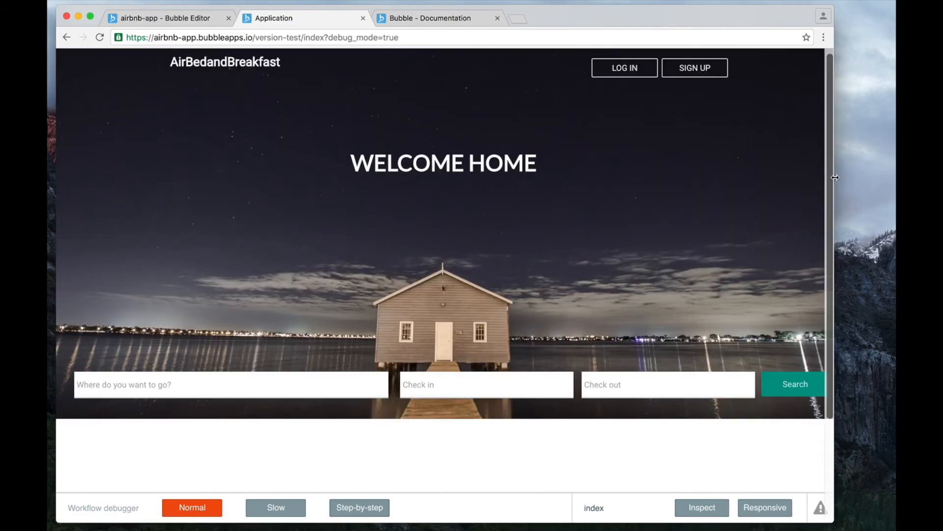
drag(847, 178, 565, 215)
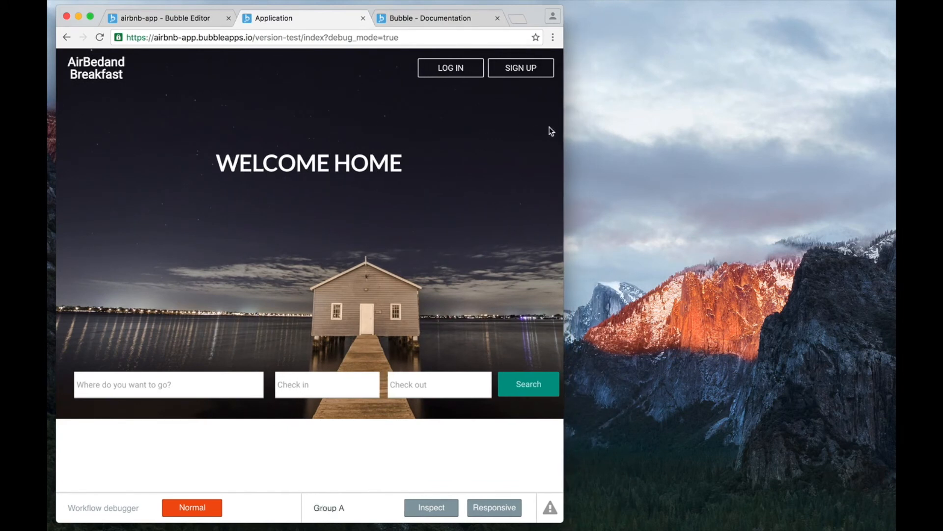
drag(565, 127, 282, 147)
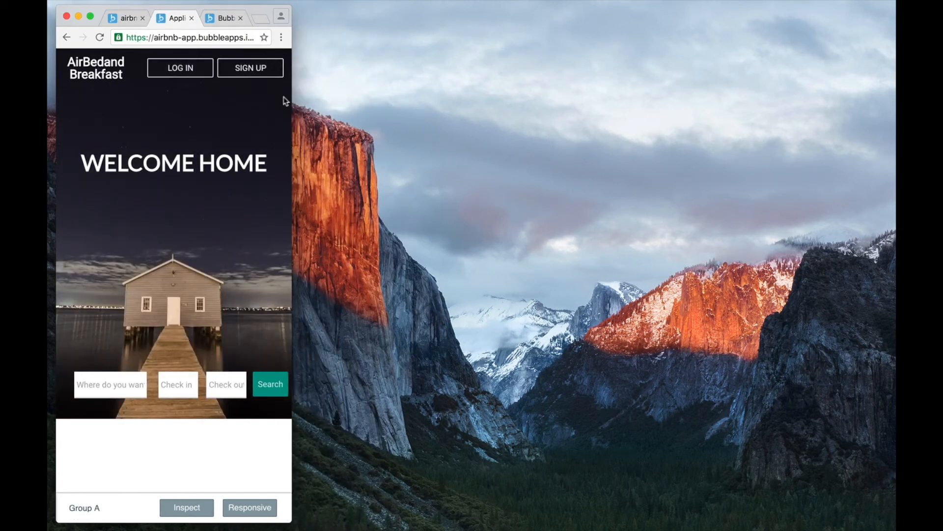
drag(292, 100, 692, 112)
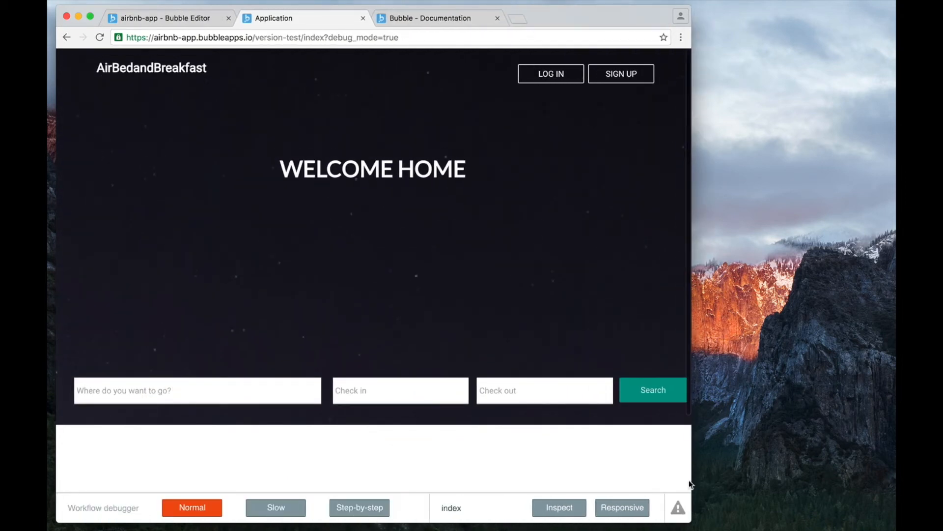
Turn on the debugger's responsive outlines, examine the element boxes at phone and desktop widths, and read the stretching details of the header box.
click(615, 509)
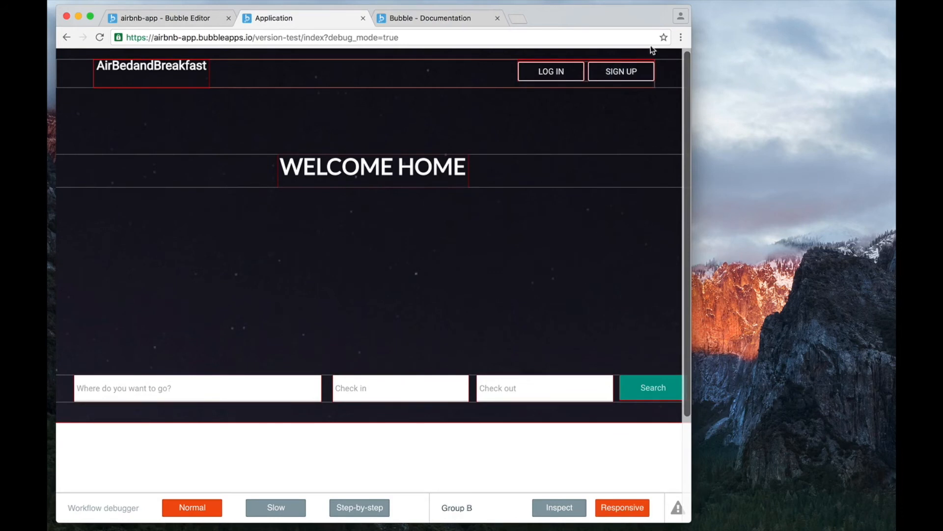
drag(692, 82, 695, 107)
drag(659, 114, 274, 164)
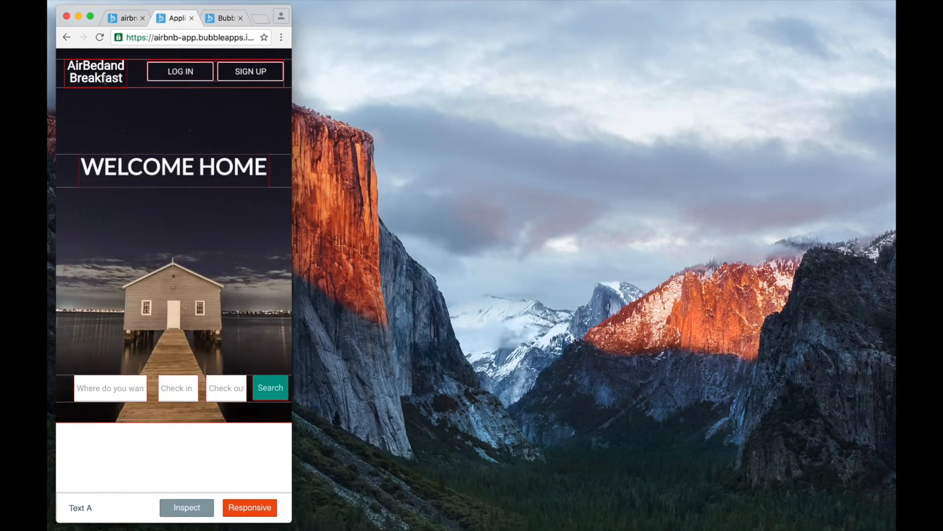
drag(320, 106, 846, 142)
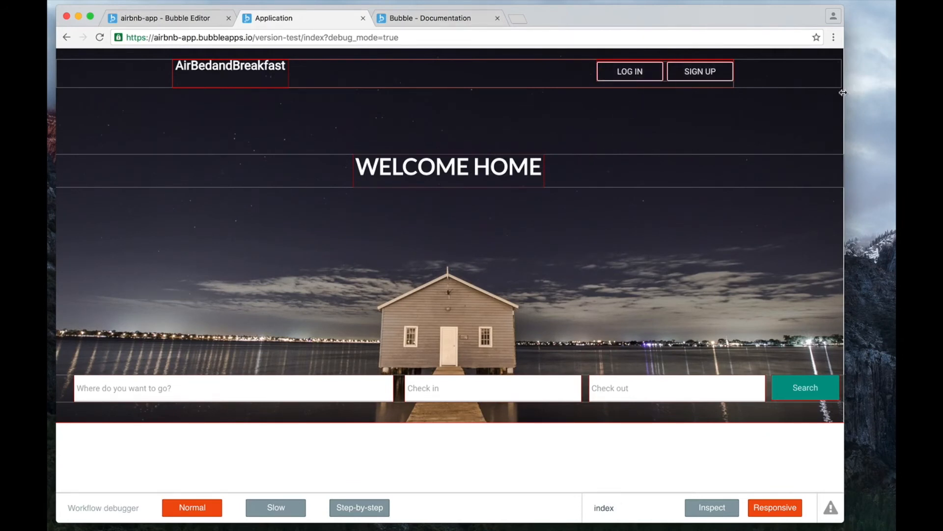
drag(842, 93, 764, 170)
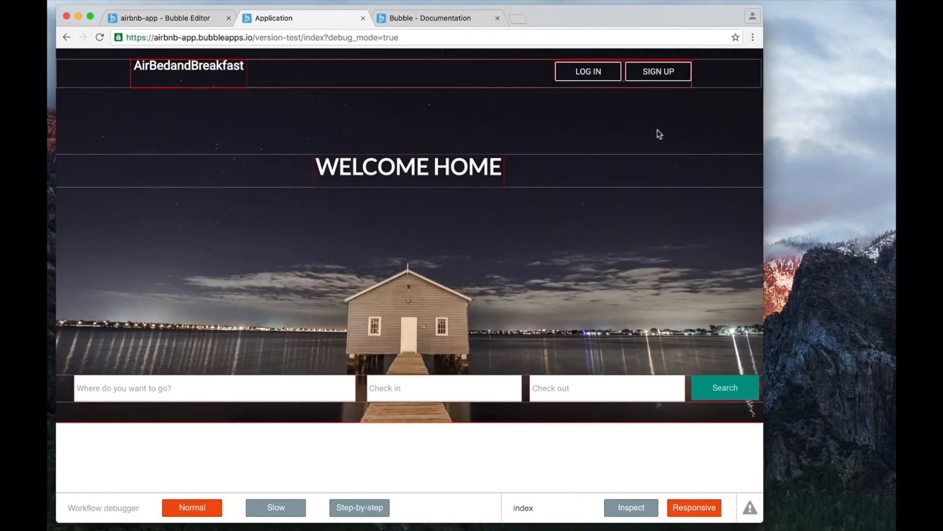
click(661, 97)
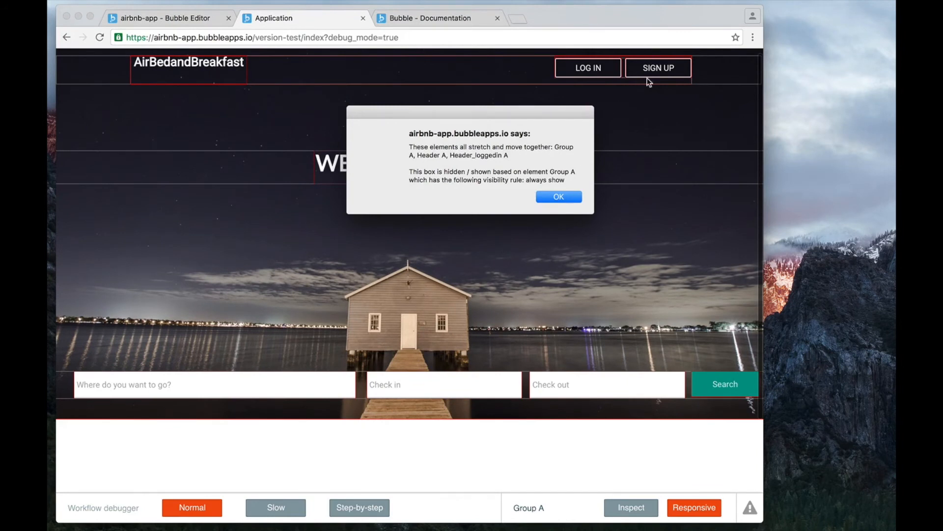
click(559, 197)
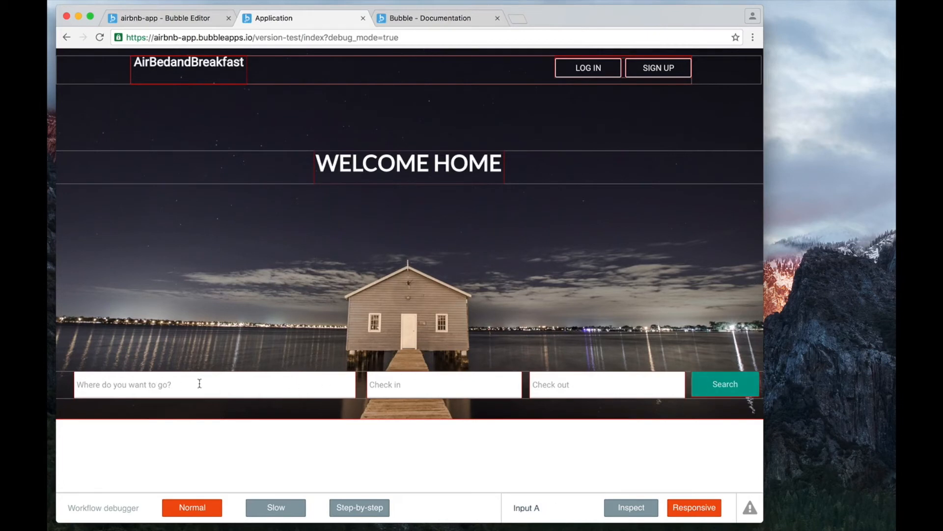
Examine how the search inputs and Search button resize while narrowing the window to phone size and widening it again.
drag(763, 290, 351, 320)
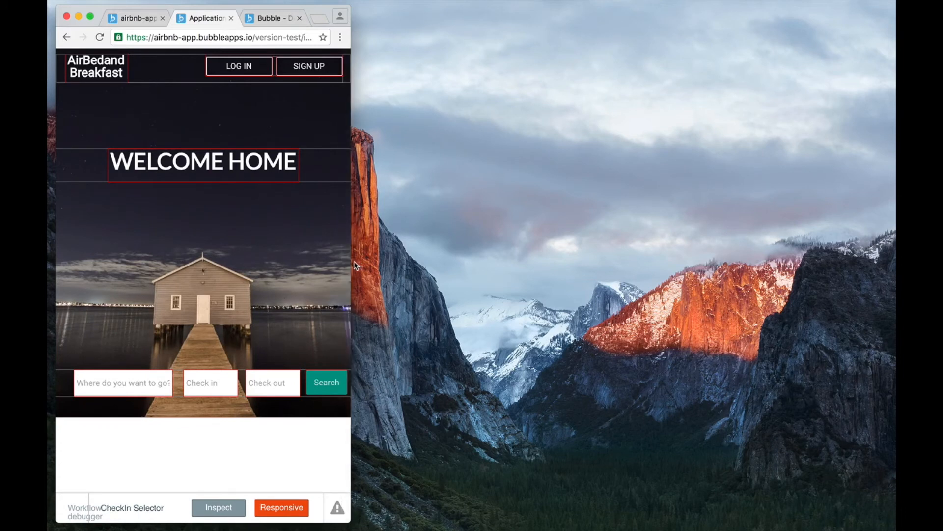
drag(351, 265, 292, 269)
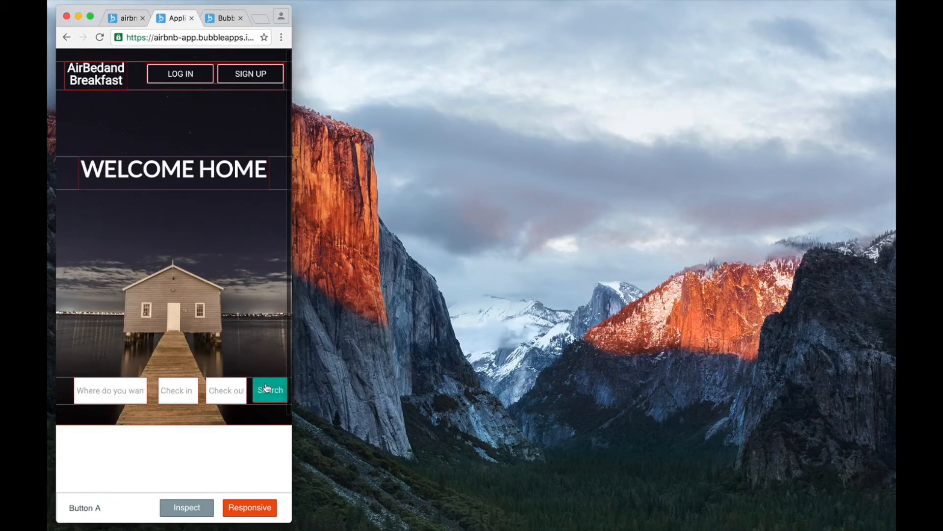
drag(293, 279, 834, 370)
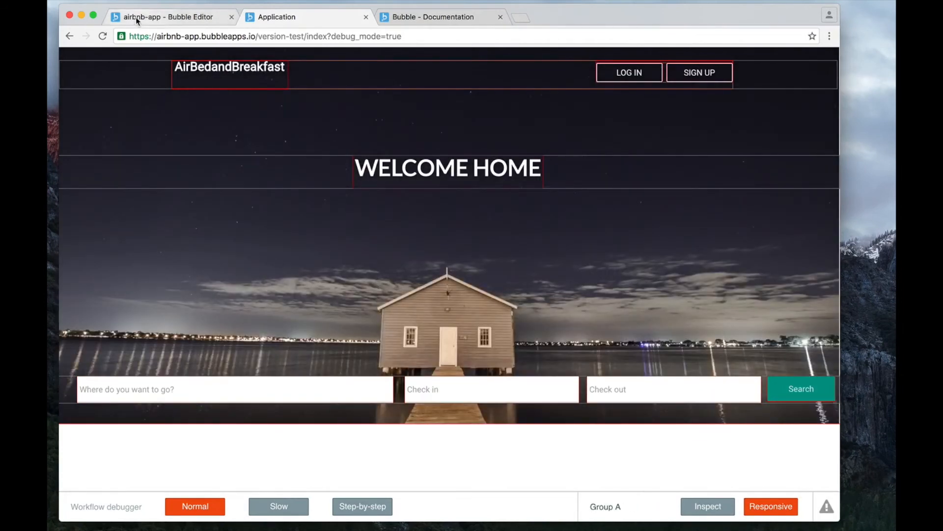
Go back to the Bubble editor, open the index page, and select the background group containing the search fields.
click(135, 17)
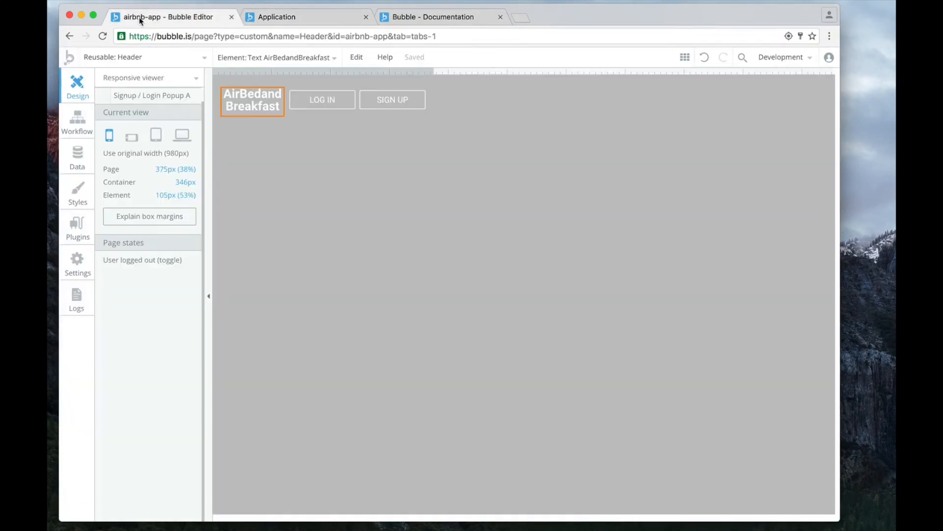
click(170, 62)
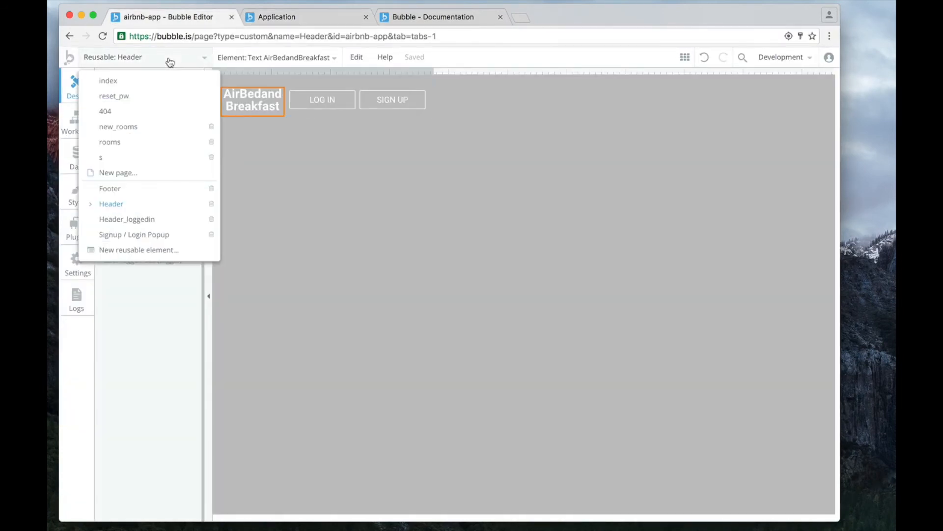
click(115, 87)
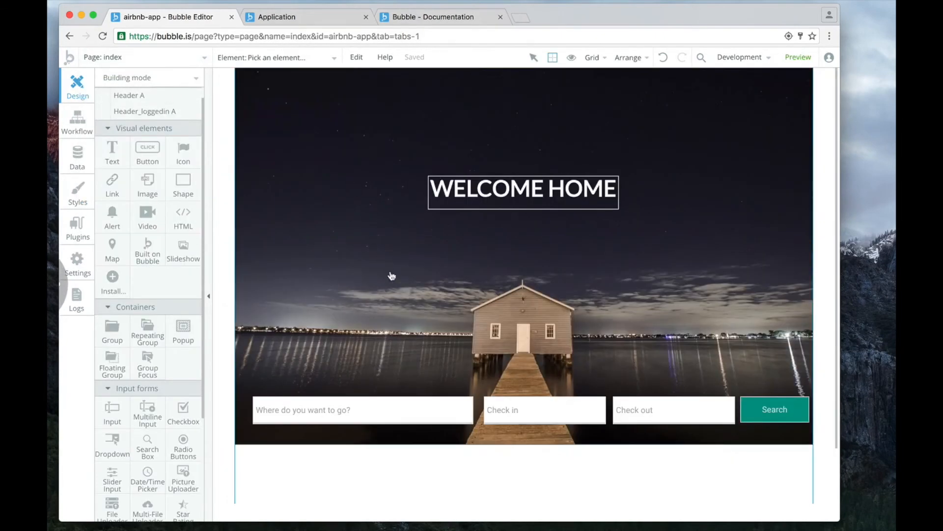
click(480, 371)
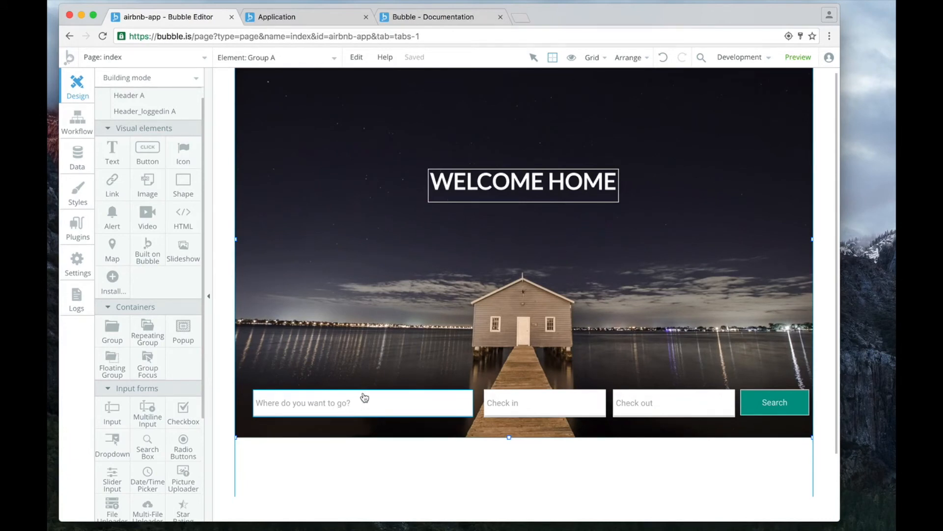
Check the search bar in the running application, then return and set the "Where do you want to go?" input's maximum width to 100%.
click(305, 16)
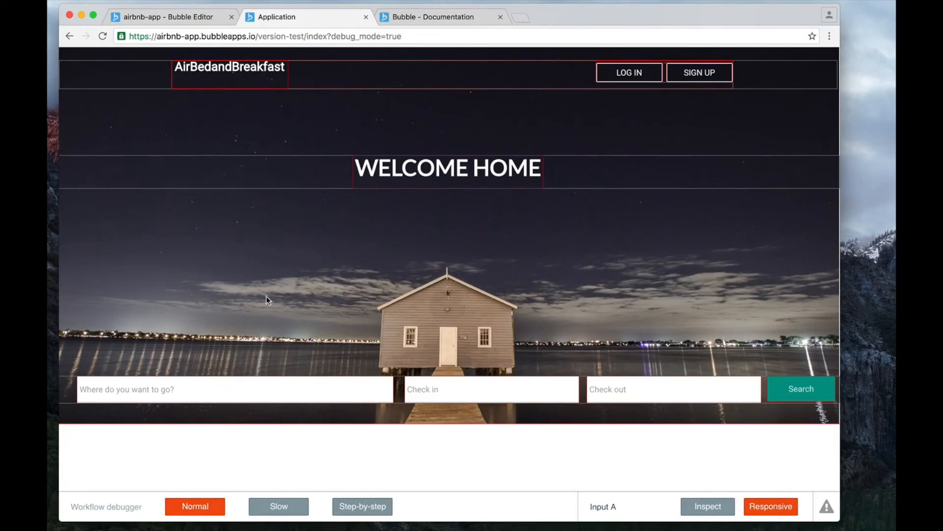
click(201, 17)
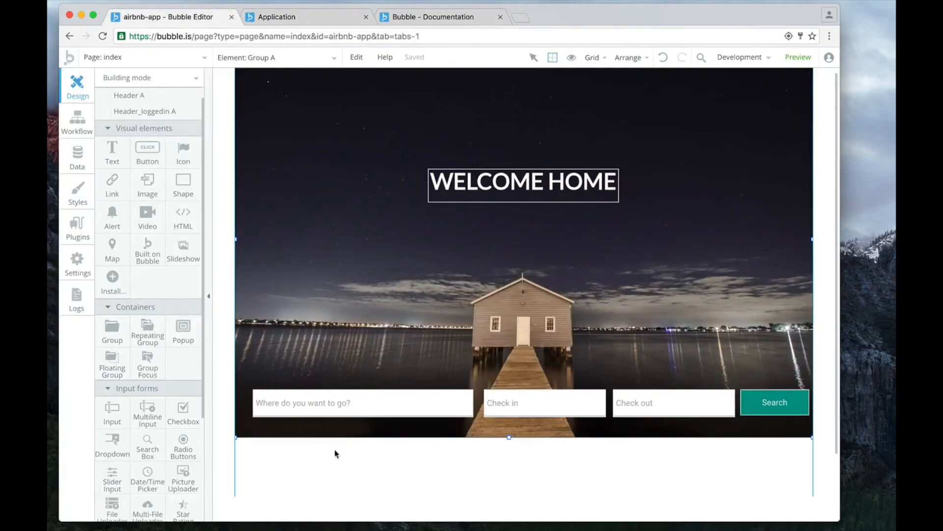
double_click(368, 407)
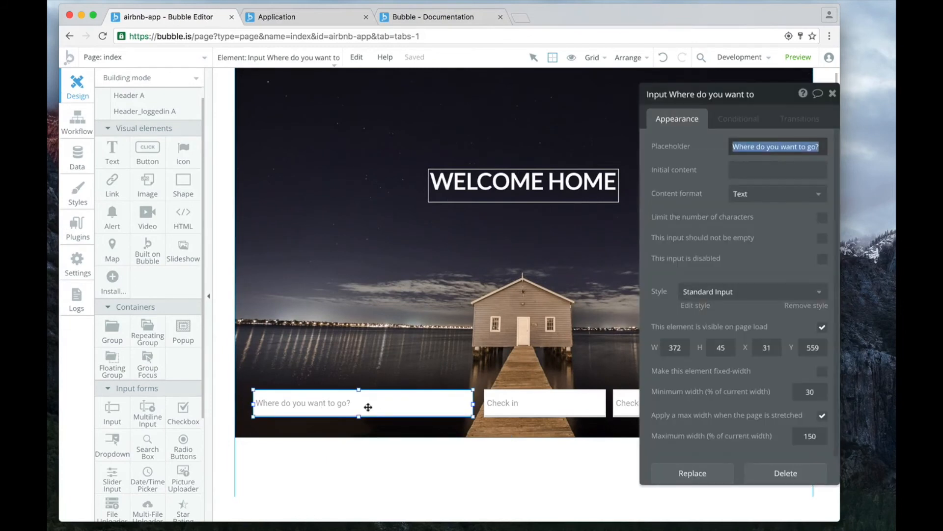
scroll(737, 313, down, 2)
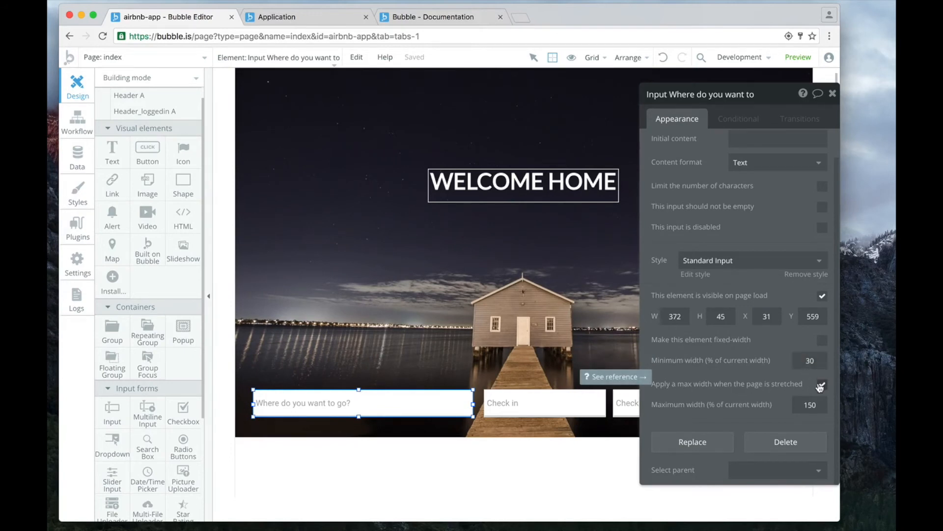
click(812, 405)
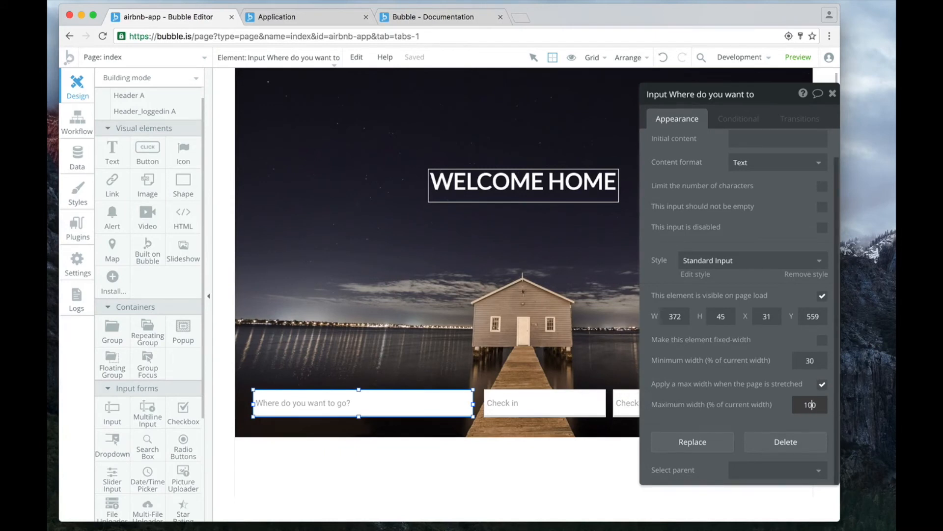
Set the maximum width of both the Check in and Check out date pickers to 100% of their current width.
click(543, 401)
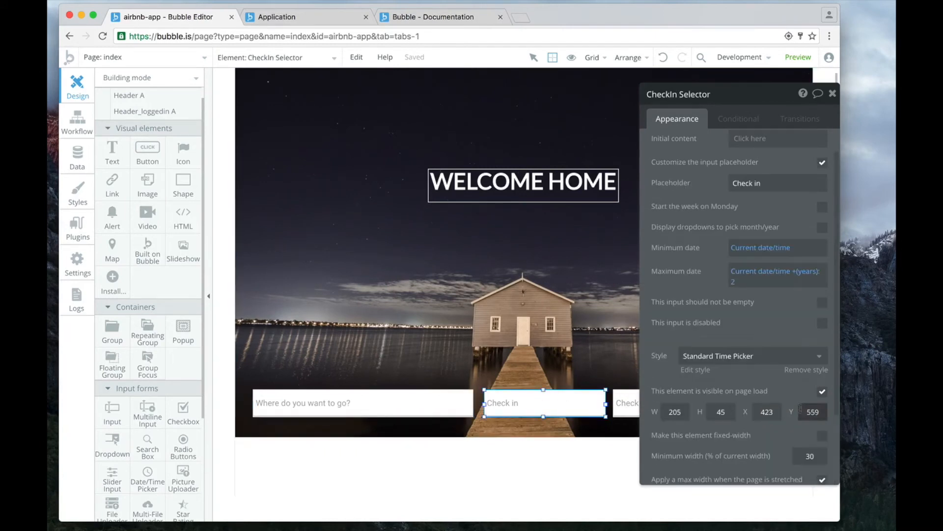
scroll(801, 413, down, 3)
click(812, 425)
scroll(813, 426, down, 1)
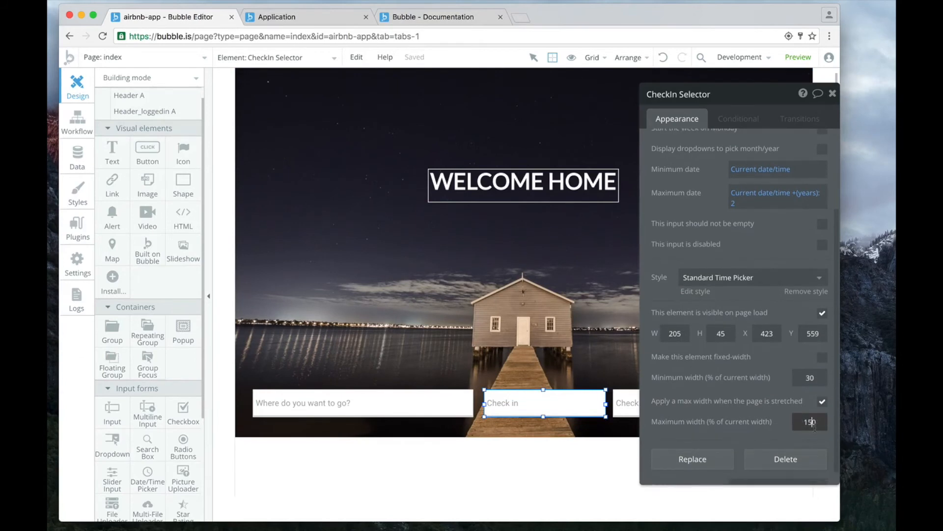
click(625, 403)
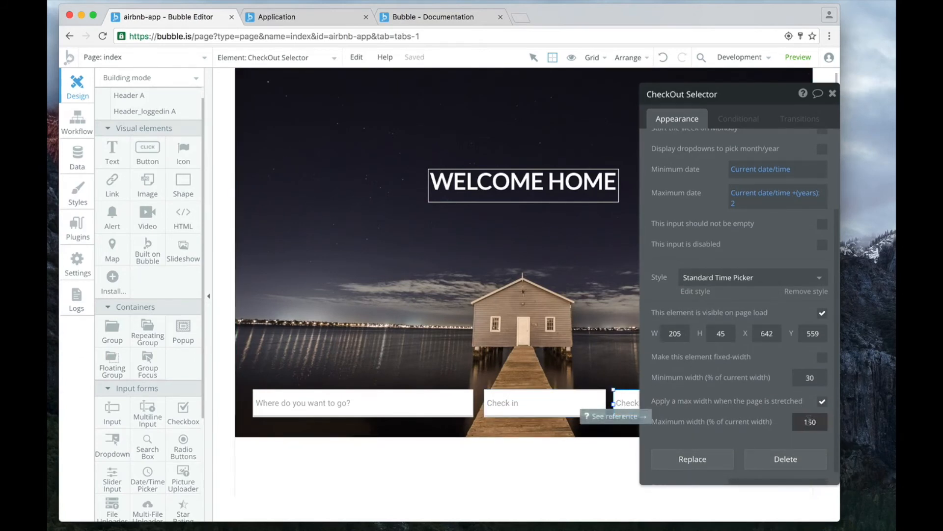
scroll(809, 418, down, 1)
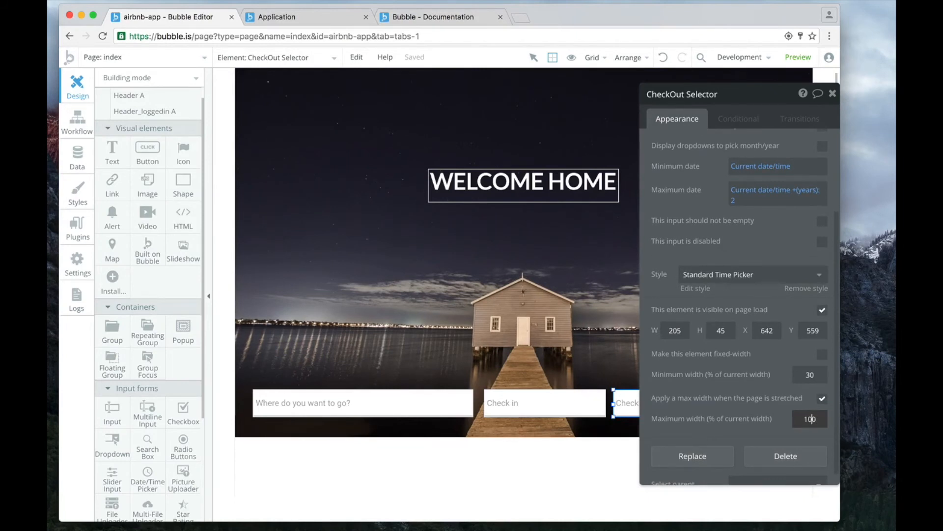
click(833, 94)
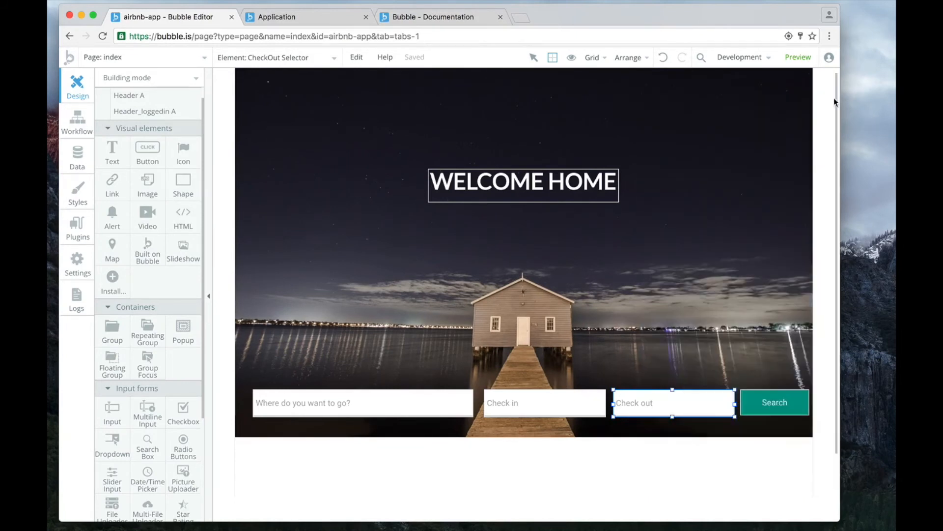
Examine the search fields in the Responsive viewer at the desktop width, and narrow the page to about 474 px.
click(167, 84)
click(145, 113)
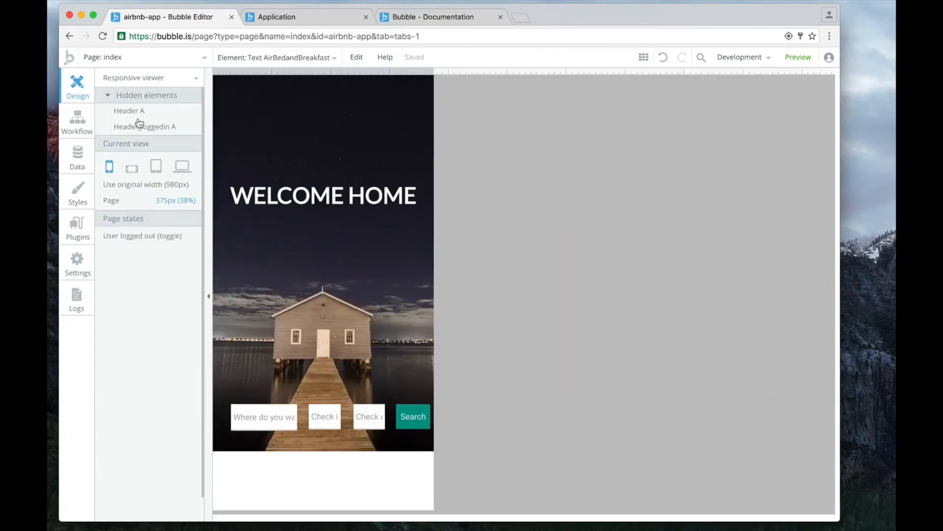
click(179, 170)
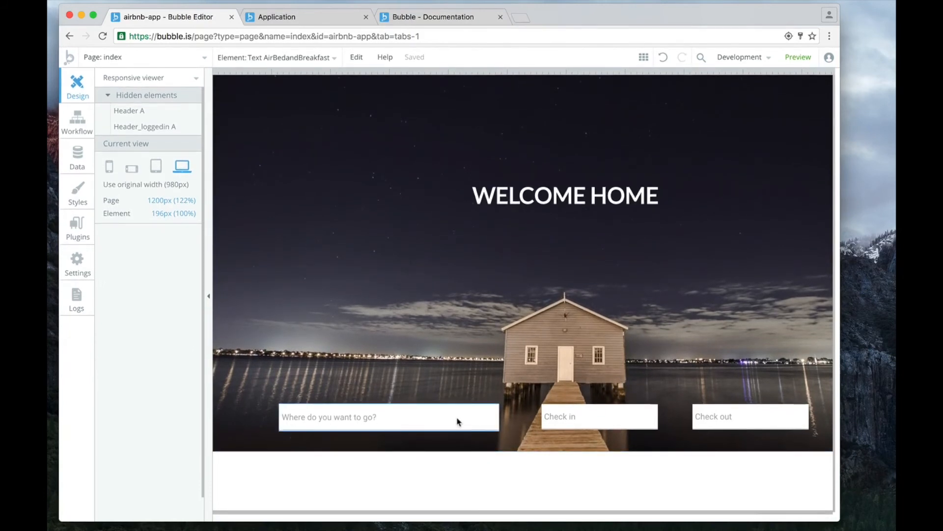
scroll(570, 421, right, 3)
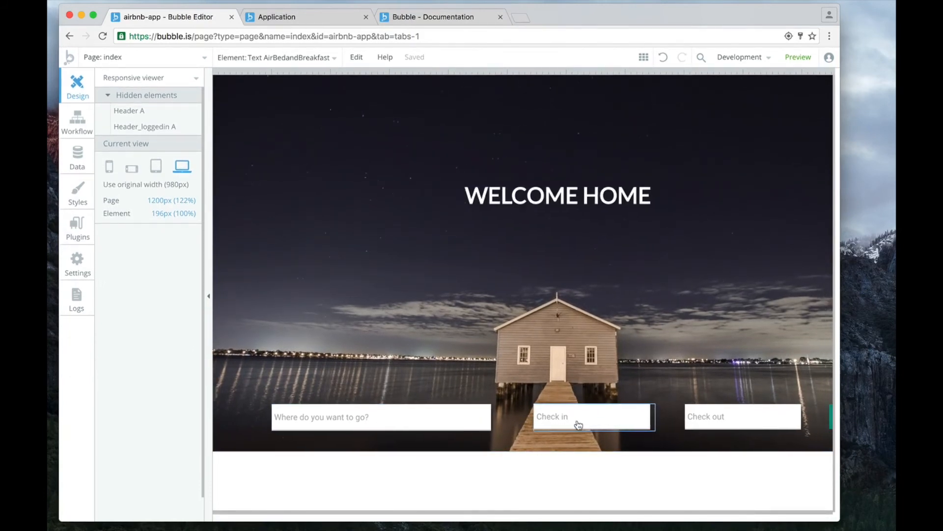
scroll(377, 419, left, 3)
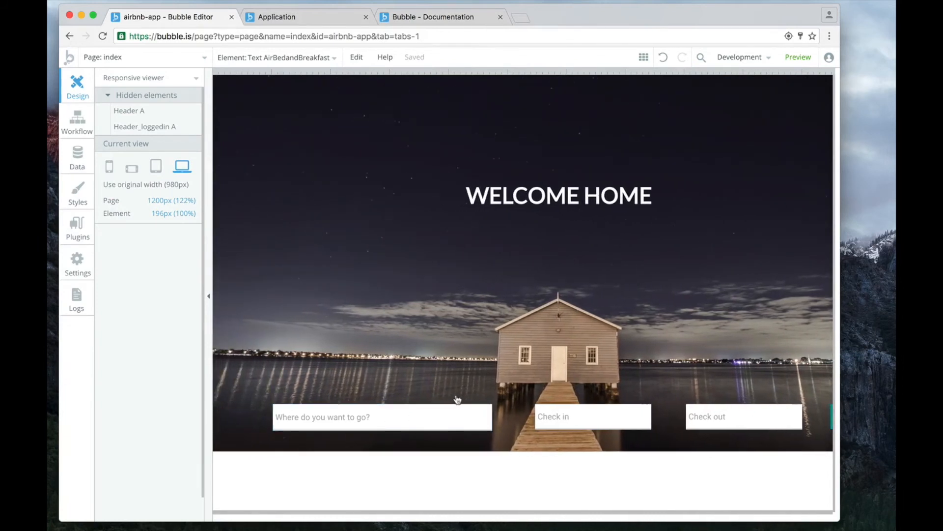
scroll(522, 344, right, 3)
drag(829, 71, 493, 84)
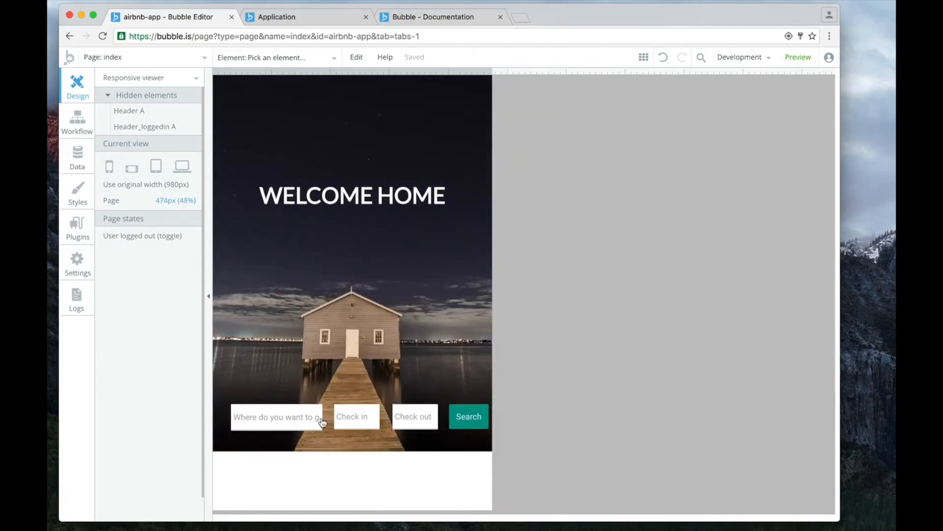
Widen the page preview to about 620 px and raise the "Where do you want to go?" input's minimum width to 46%.
drag(493, 80, 579, 81)
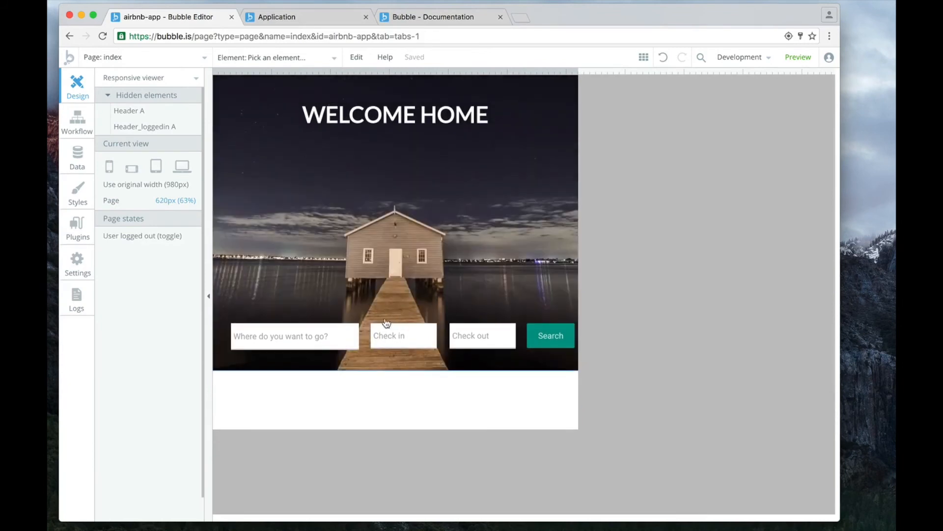
click(301, 335)
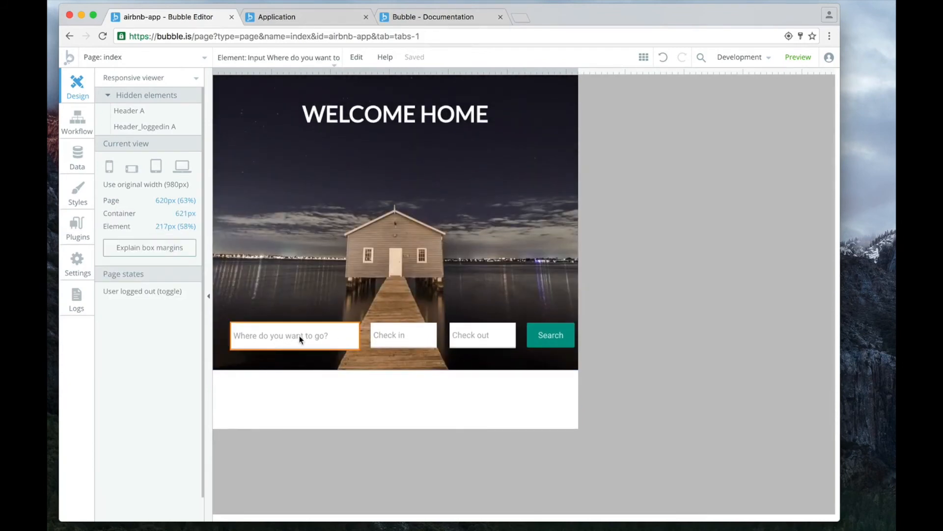
click(302, 339)
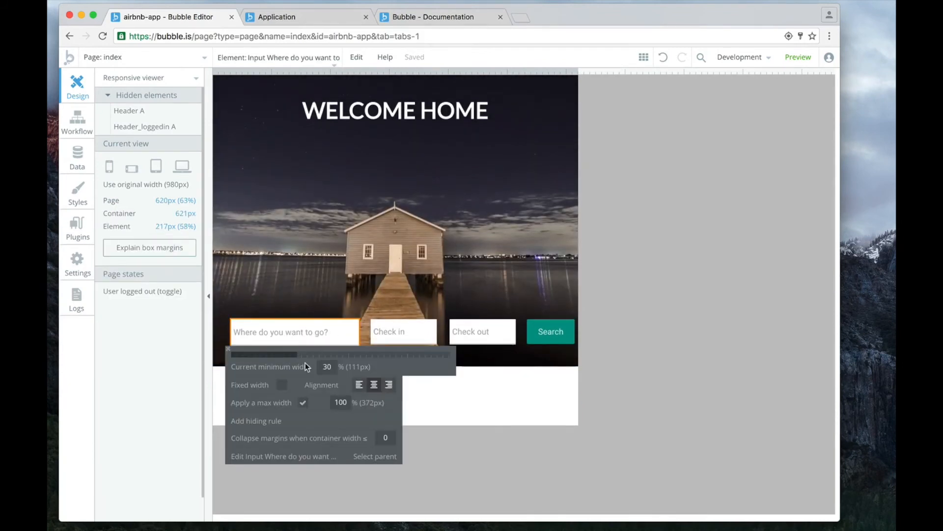
drag(296, 354, 331, 353)
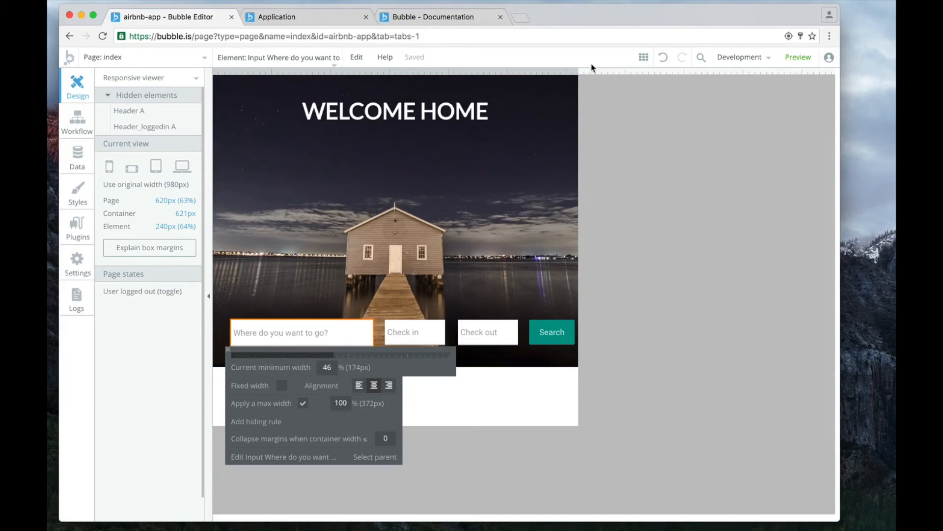
Examine how the search fields wrap at a 300 px page width, widen to about 833 px, and review the Check in picker's width settings.
drag(582, 70, 359, 87)
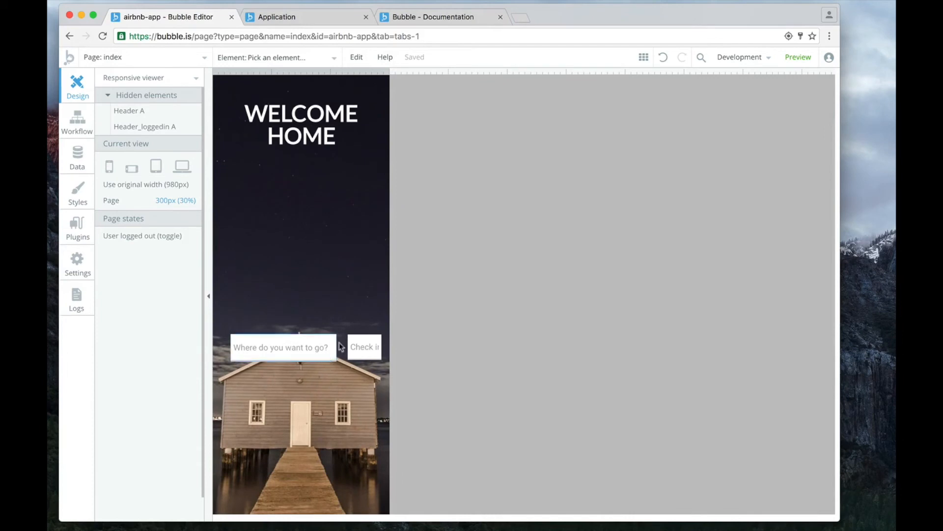
scroll(323, 351, down, 5)
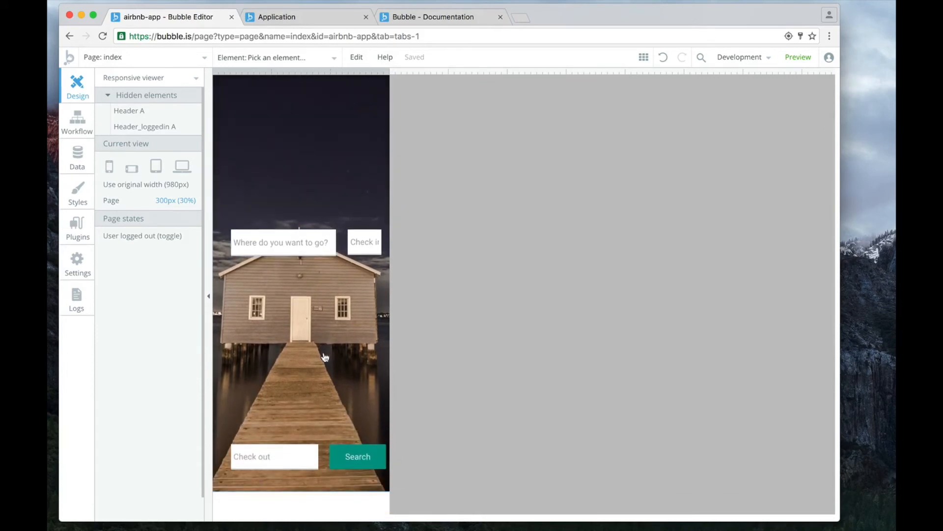
scroll(315, 377, up, 3)
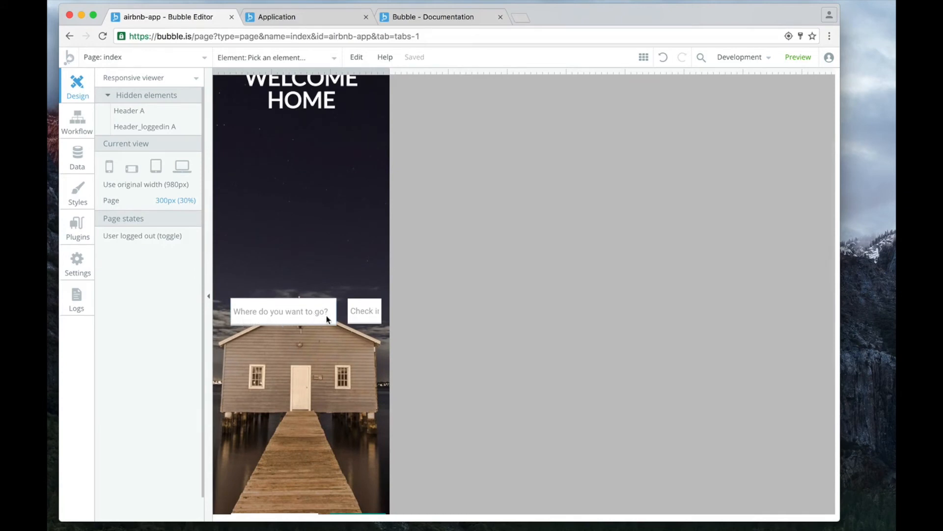
scroll(326, 315, up, 5)
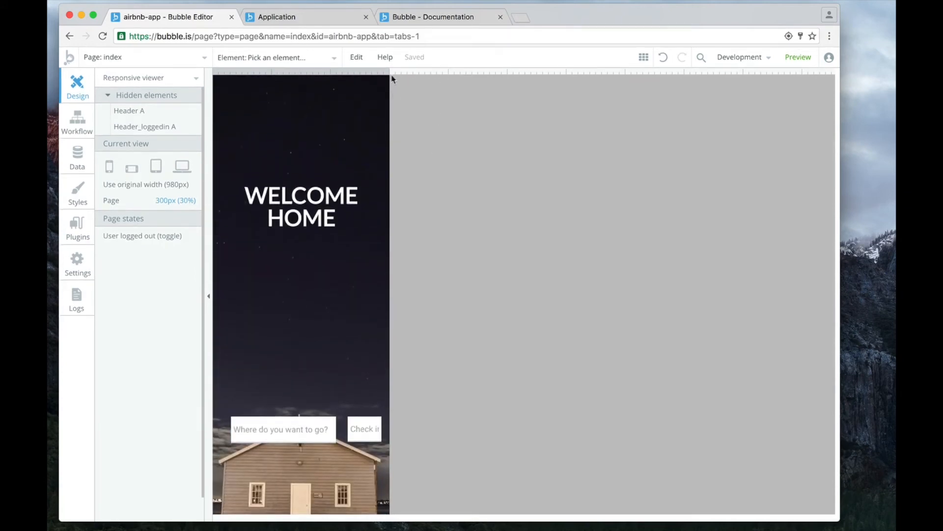
drag(389, 73, 705, 75)
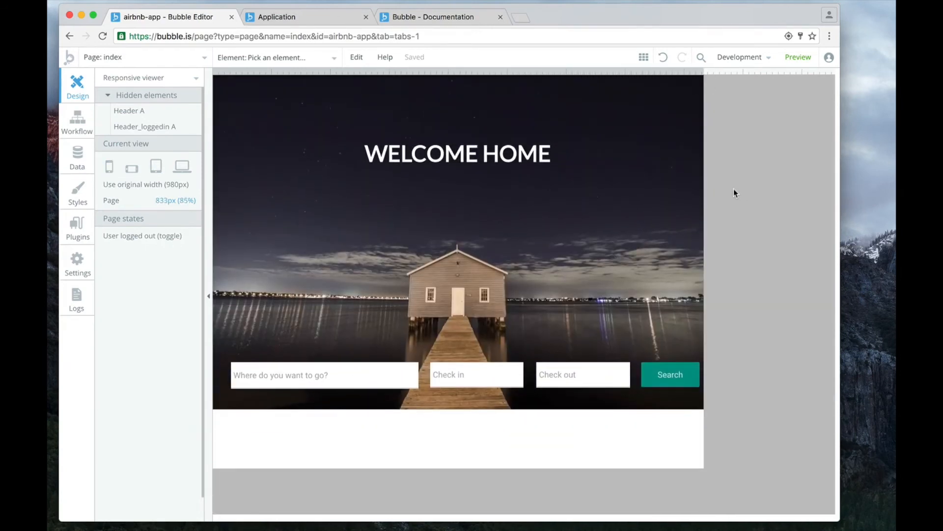
click(481, 384)
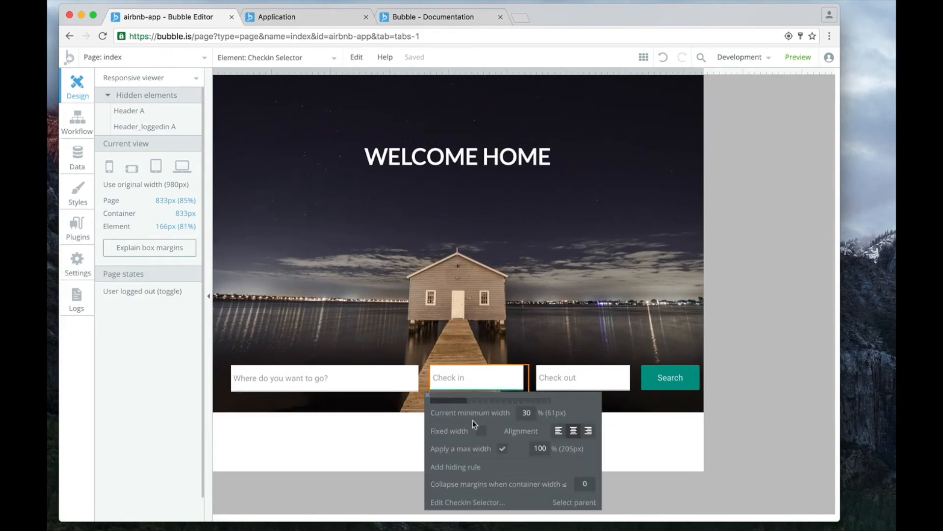
click(558, 379)
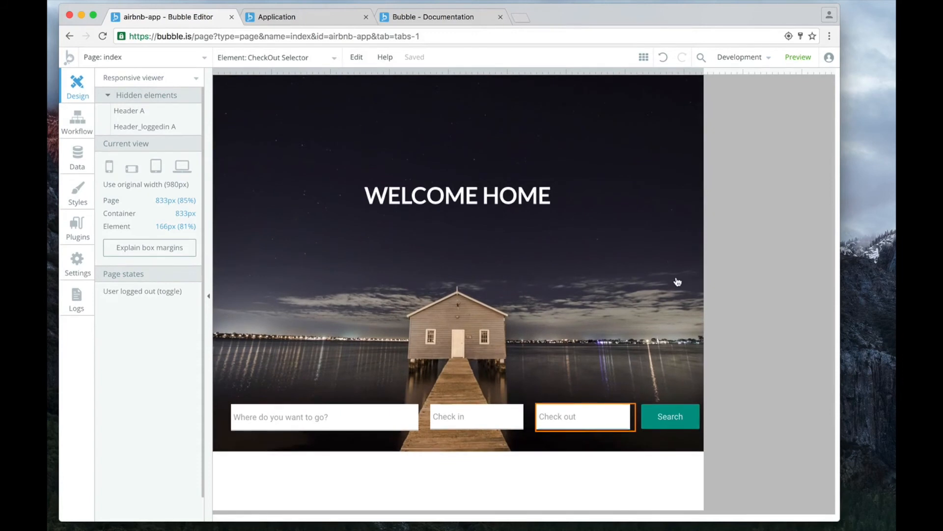
click(677, 282)
click(748, 276)
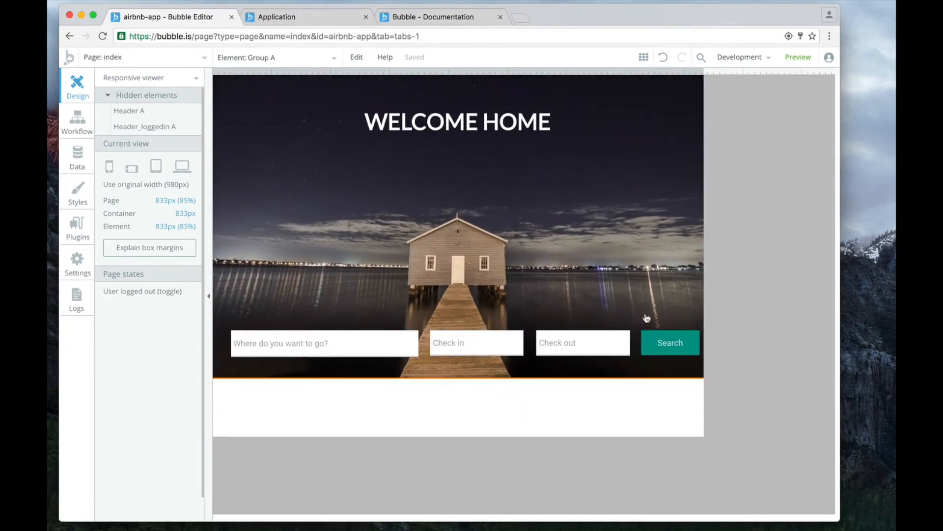
Narrow the page preview to about 410 px and read the box margin explanations of the wrapped Search button.
drag(701, 72, 454, 86)
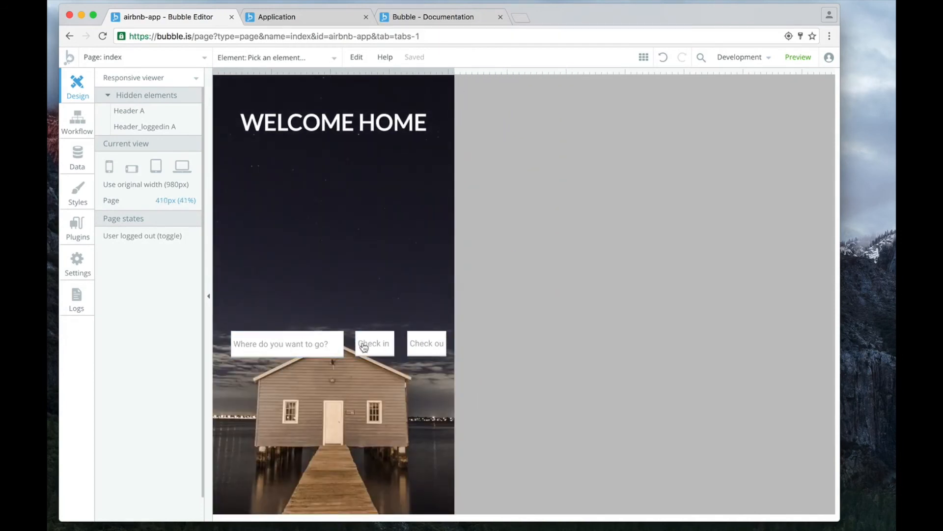
scroll(447, 346, down, 1)
scroll(440, 347, down, 3)
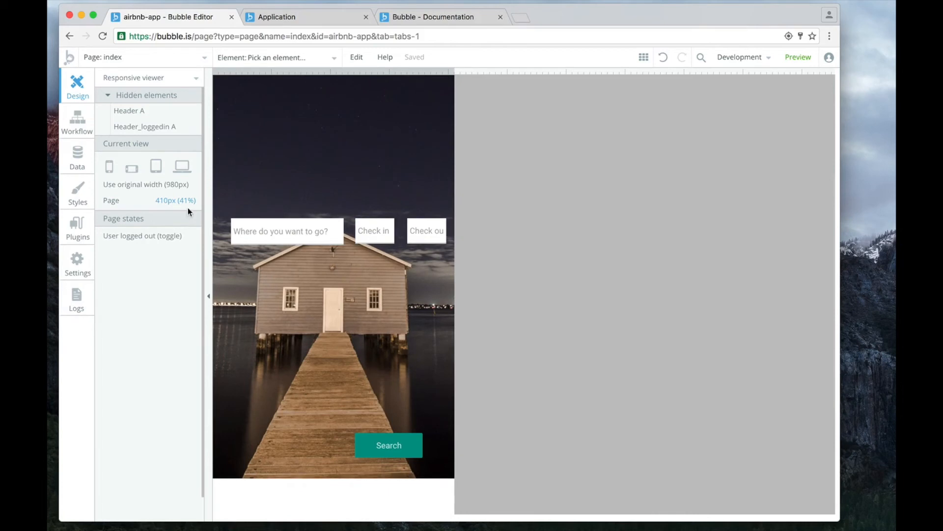
click(391, 451)
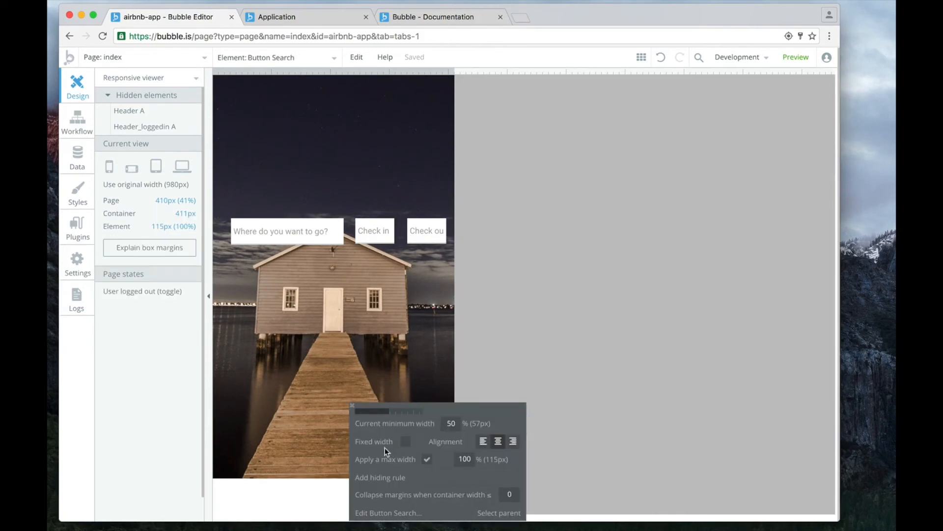
scroll(420, 375, down, 2)
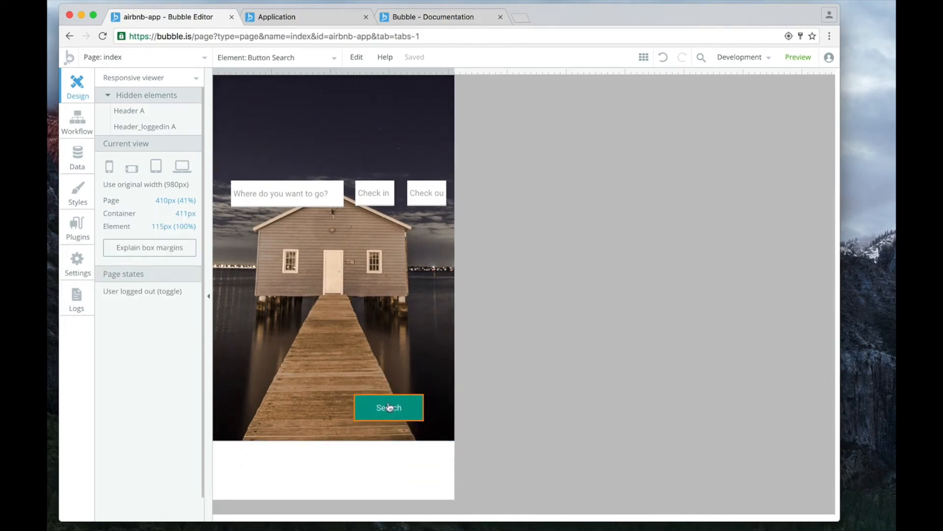
click(145, 255)
scroll(442, 326, down, 2)
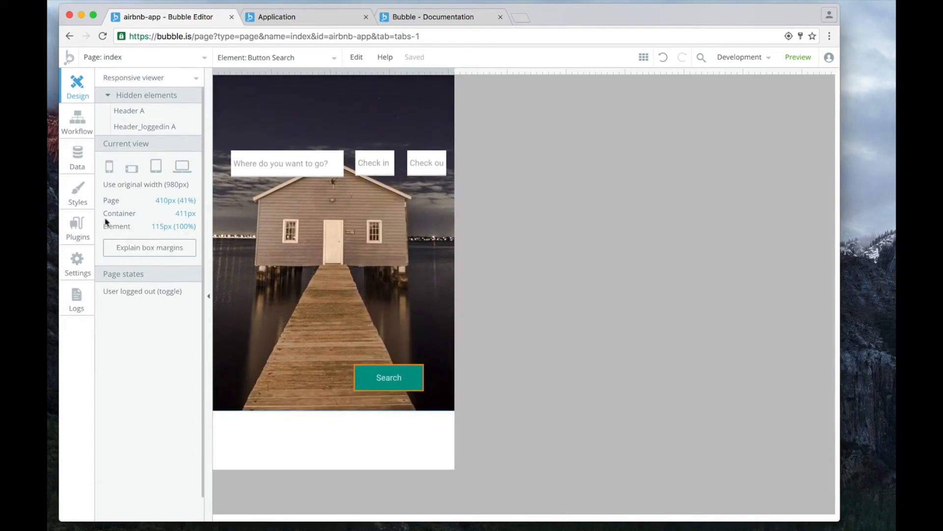
scroll(154, 253, down, 1)
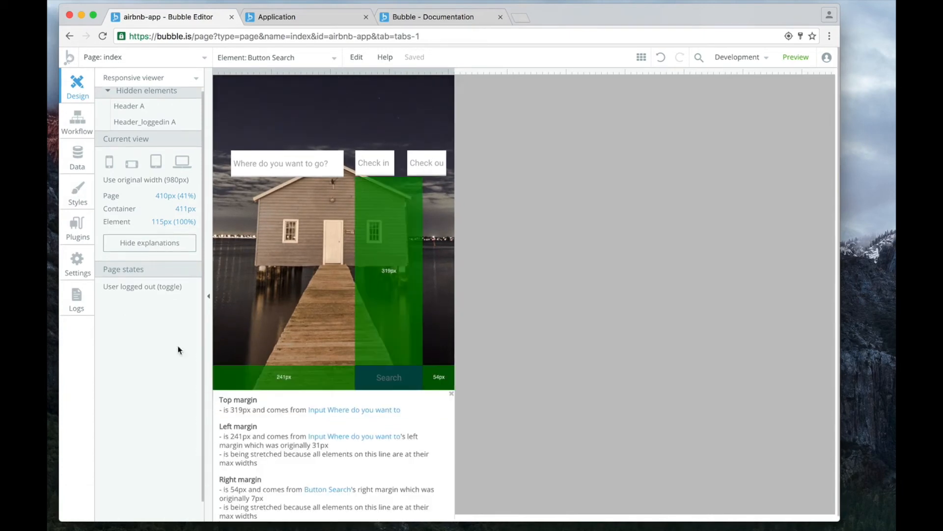
click(350, 411)
click(345, 305)
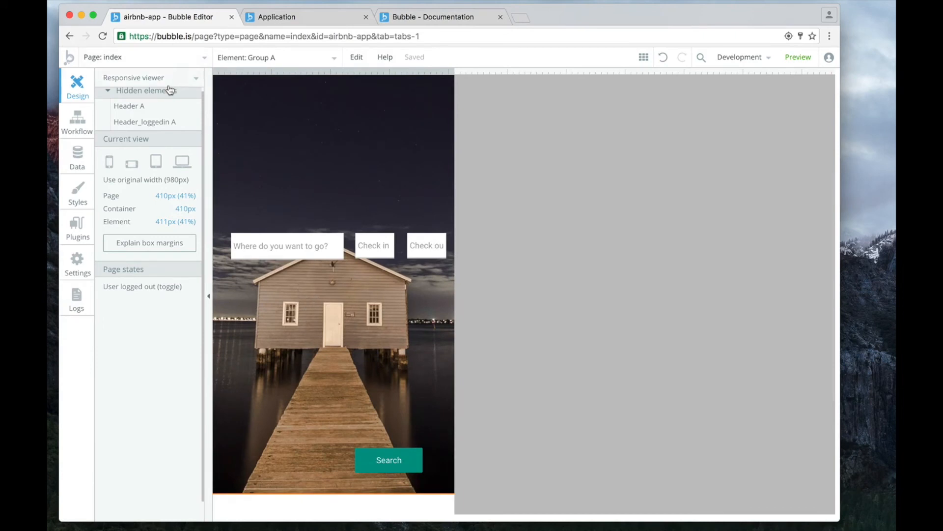
Return to building mode and group the destination input, both date pickers and the Search button into one group.
click(172, 84)
click(160, 100)
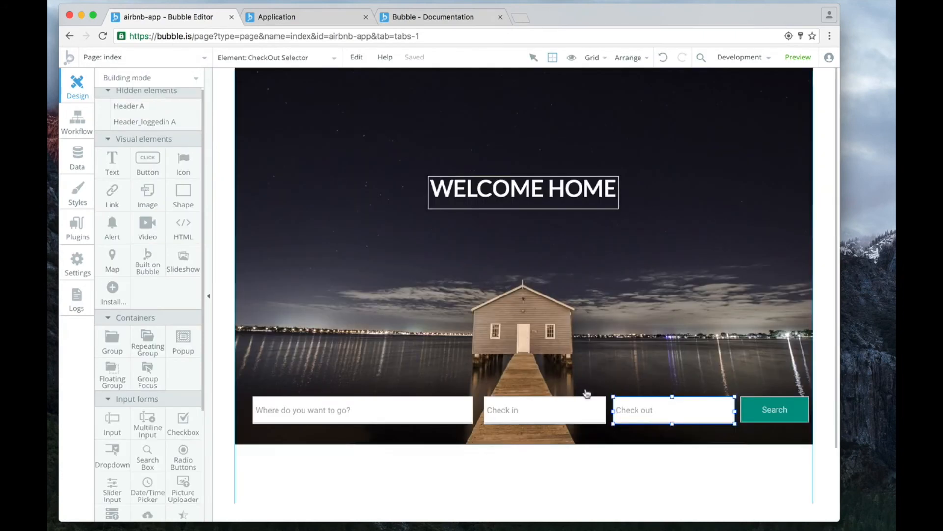
click(439, 399)
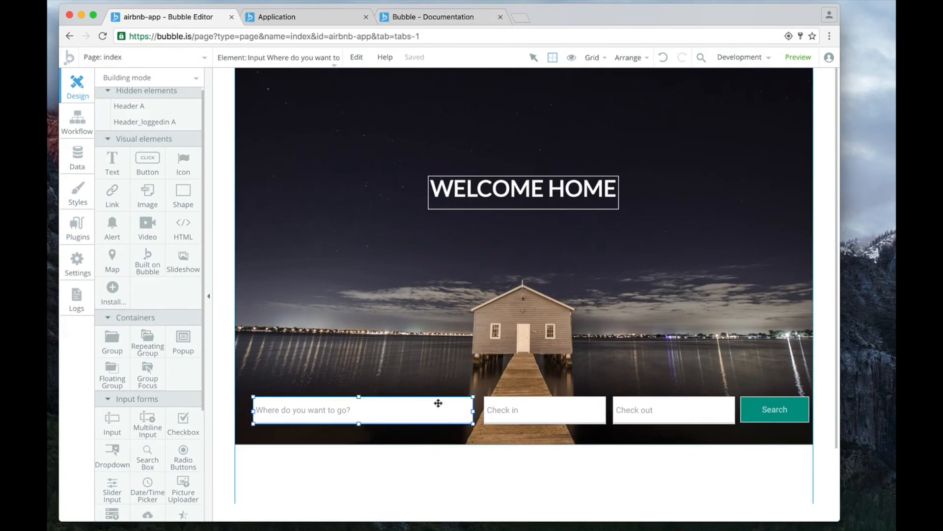
shift+click(551, 406)
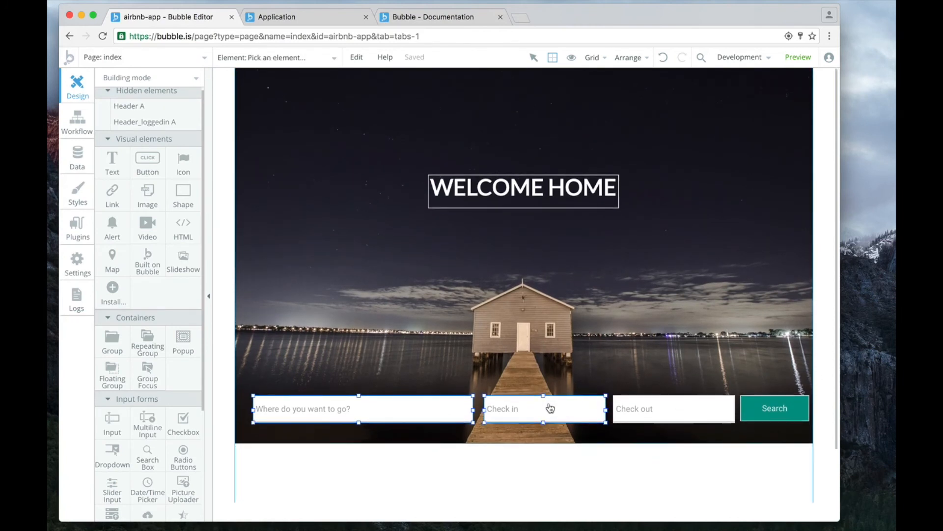
shift+click(688, 407)
shift+click(777, 400)
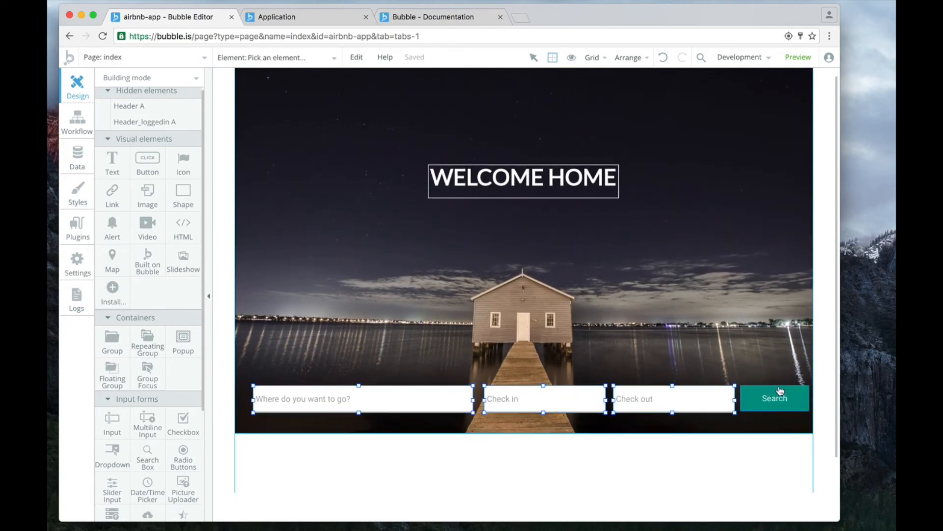
right_click(658, 396)
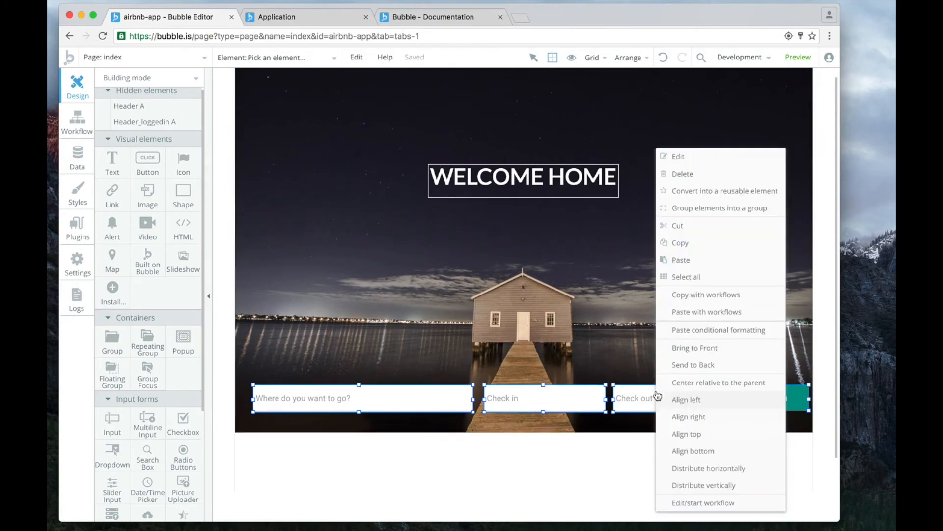
click(696, 207)
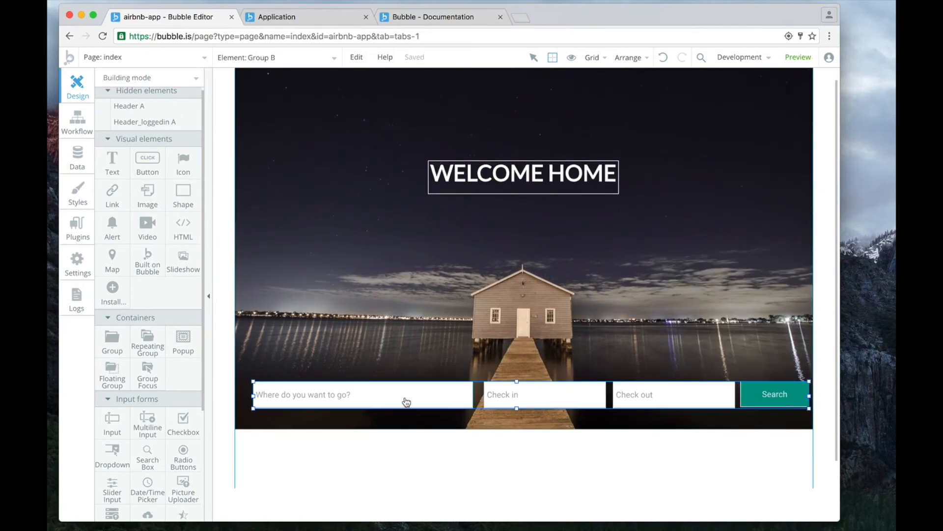
Center the grouped search fields relative to their parent and apply a maximum width of 100% of the group's current width.
right_click(609, 400)
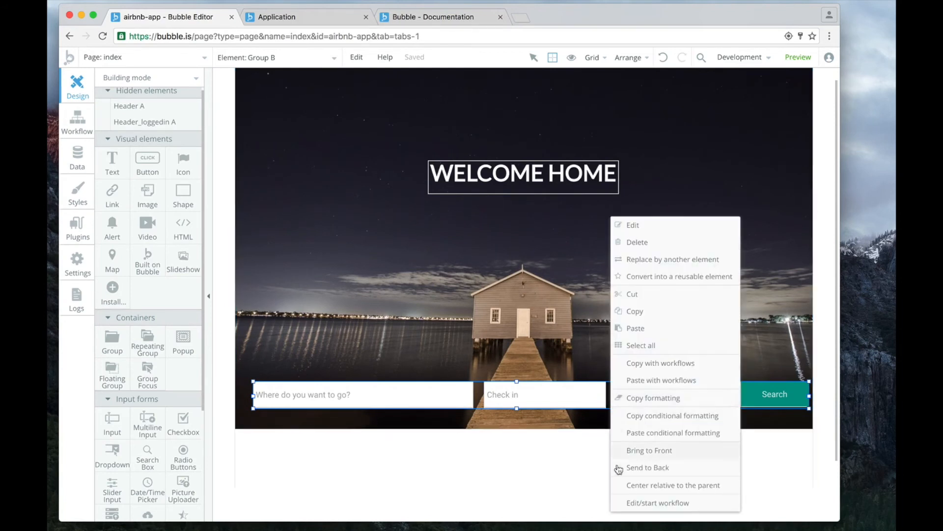
click(634, 485)
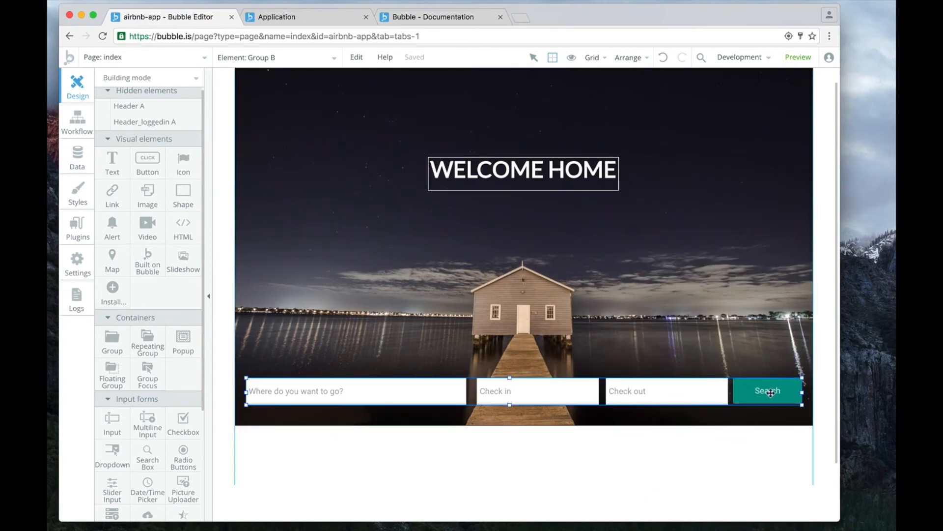
double_click(603, 387)
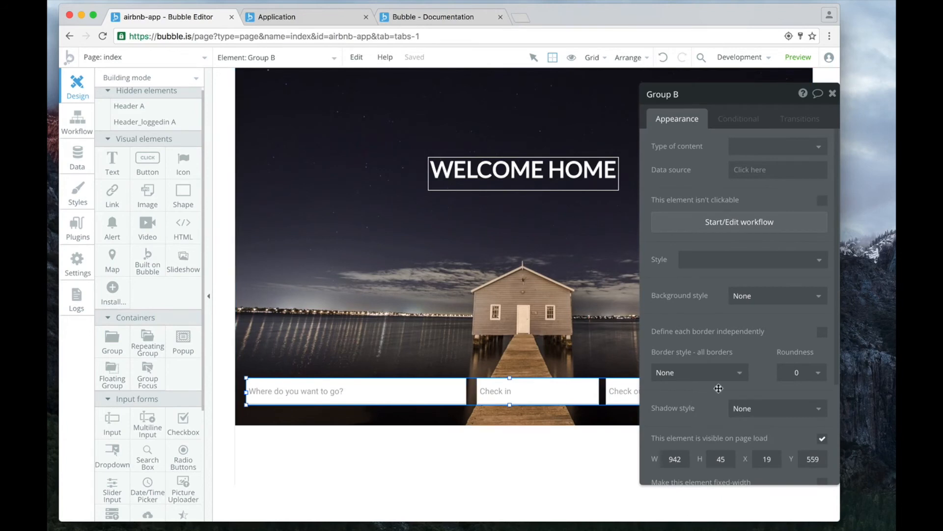
scroll(716, 388, down, 3)
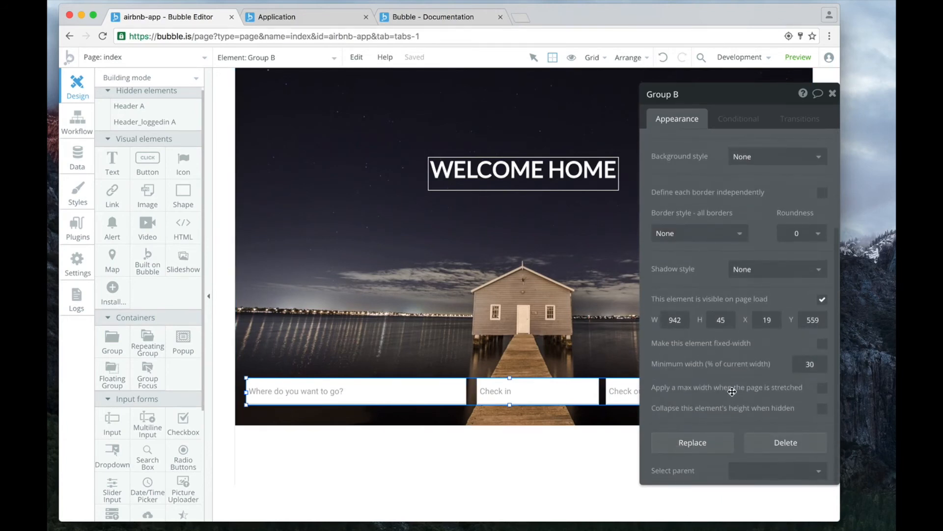
click(823, 388)
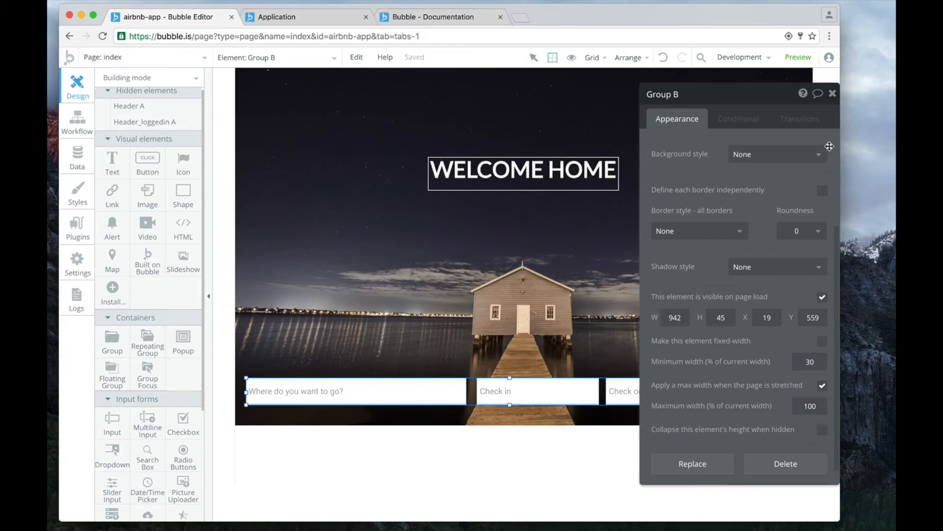
click(834, 94)
Switch to the running application, reload it, and check the search bar's layout at narrower and wider browser window widths.
click(296, 19)
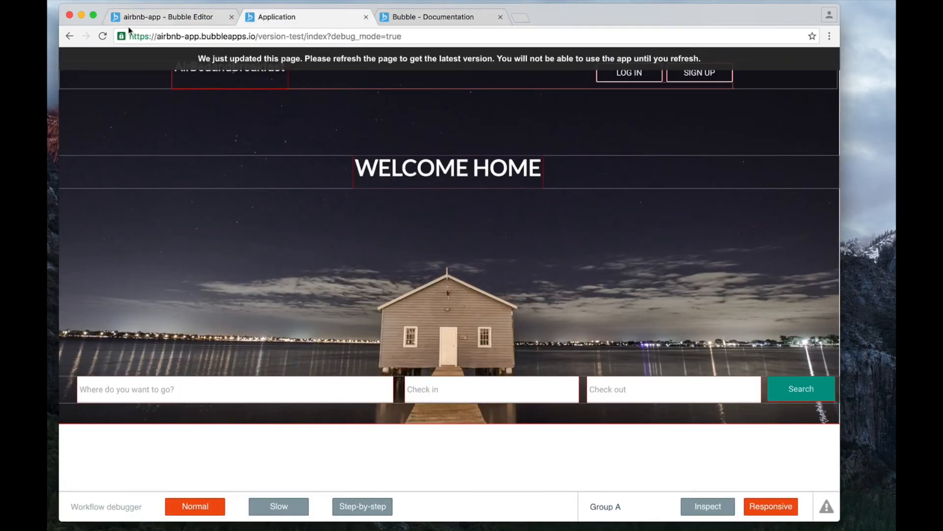
click(103, 36)
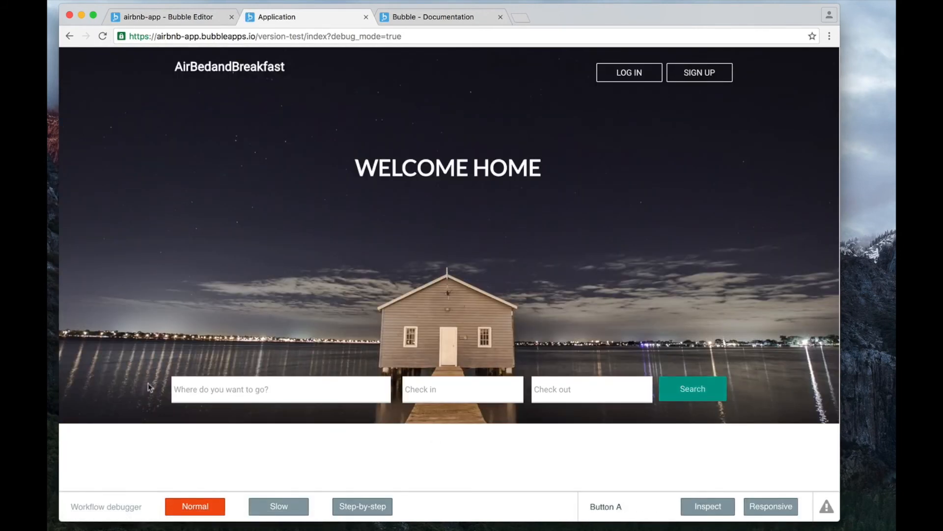
drag(841, 279, 655, 376)
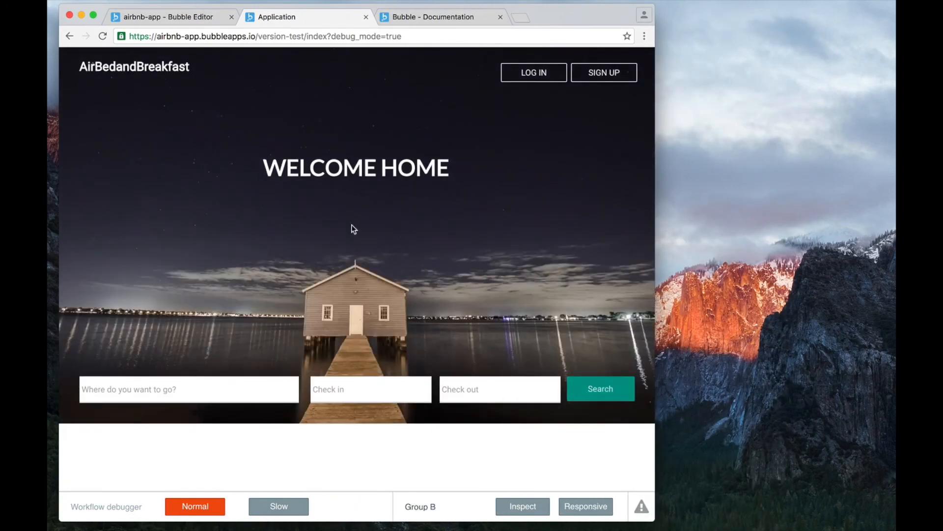
drag(671, 213, 789, 213)
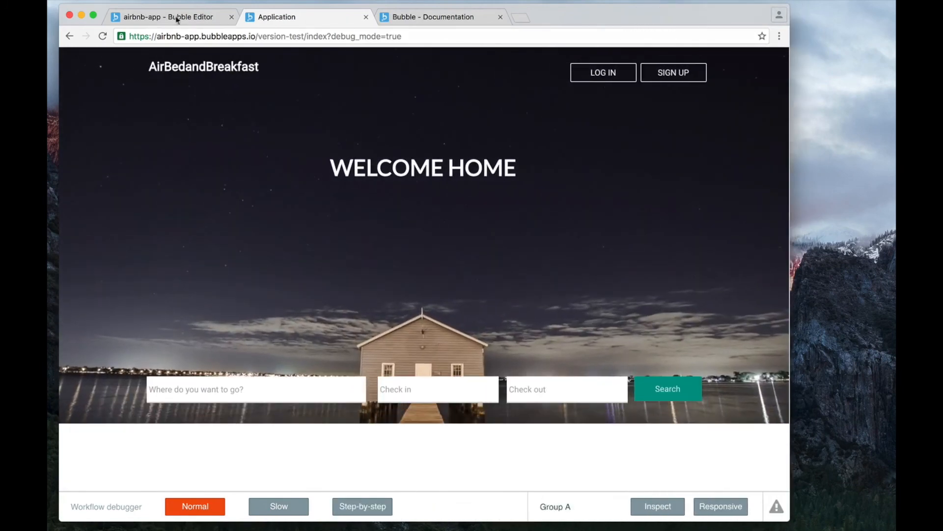
Return to the Bubble editor and view the index page in the responsive viewer at laptop width, enlarging the browser window to fit.
click(137, 17)
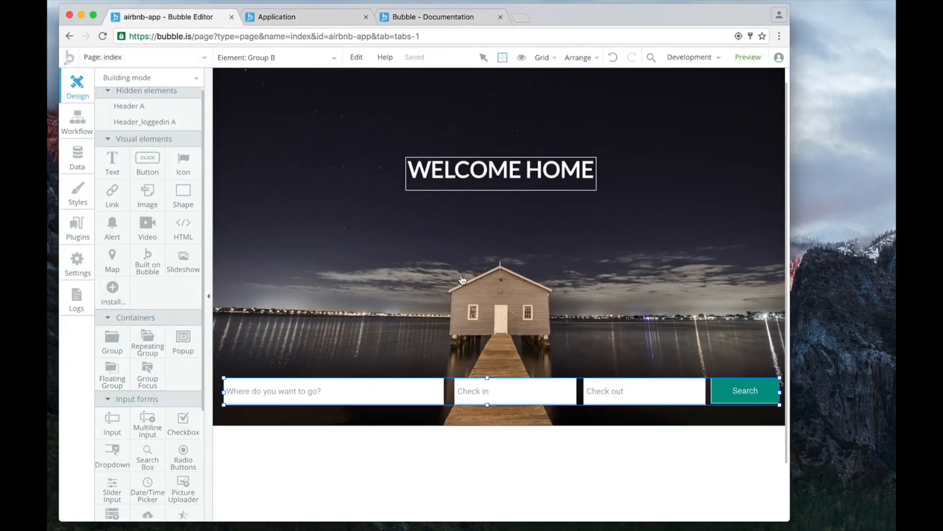
click(123, 81)
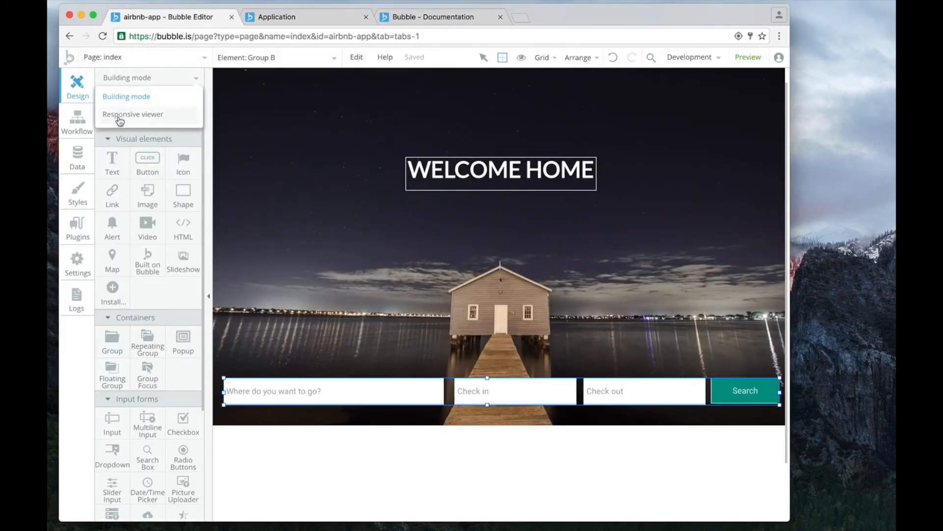
click(132, 115)
click(436, 221)
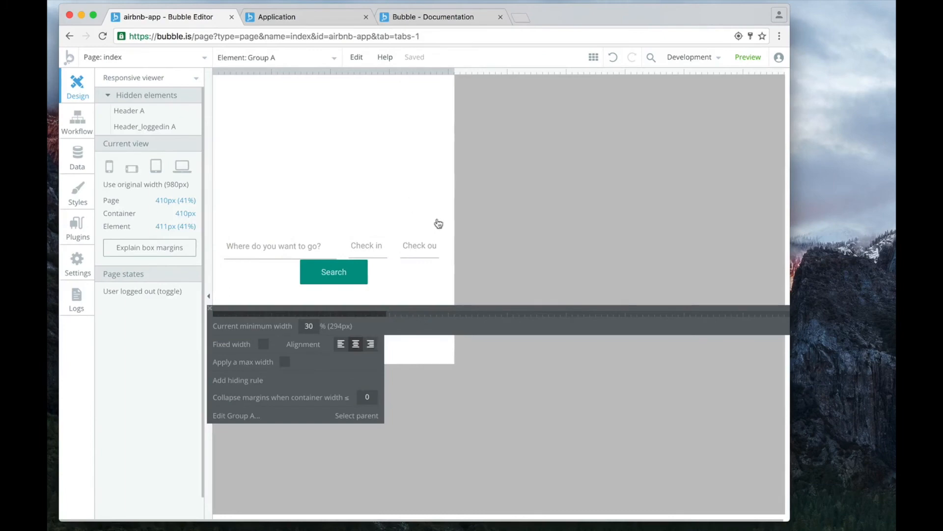
click(183, 166)
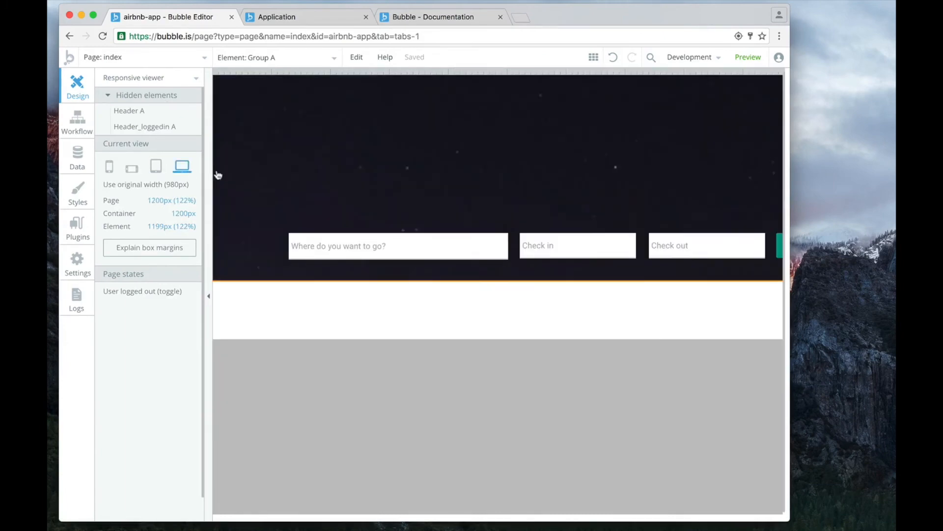
drag(792, 312, 893, 314)
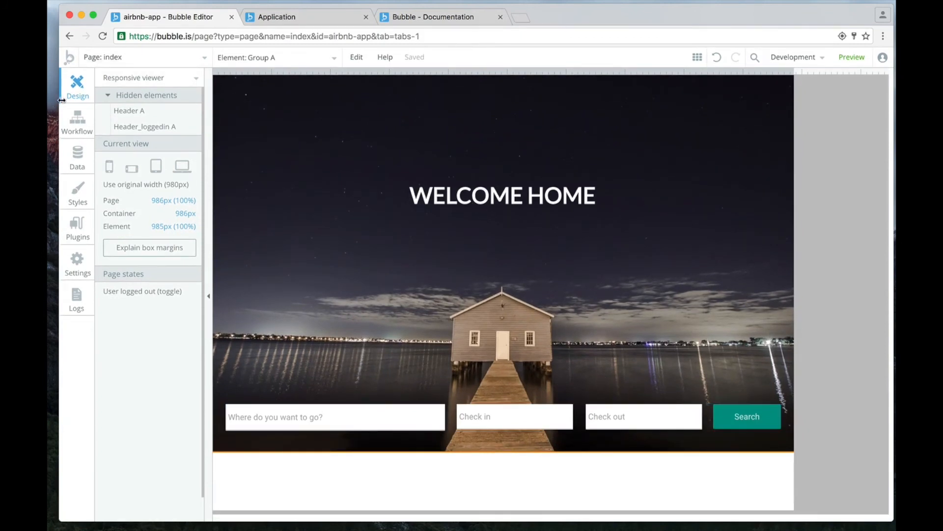
Examine the grouped search fields at the tablet, landscape phone and portrait phone widths of 768, 667 and 375 px.
click(156, 166)
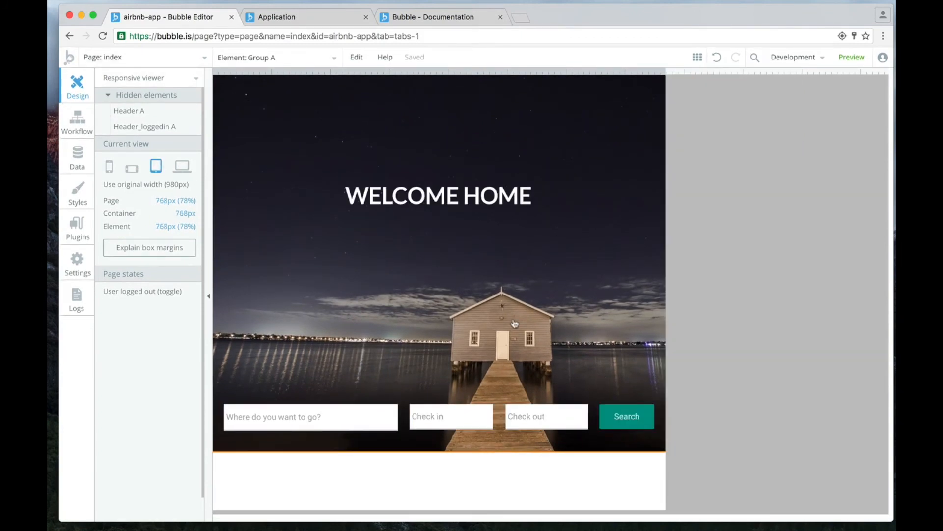
click(133, 170)
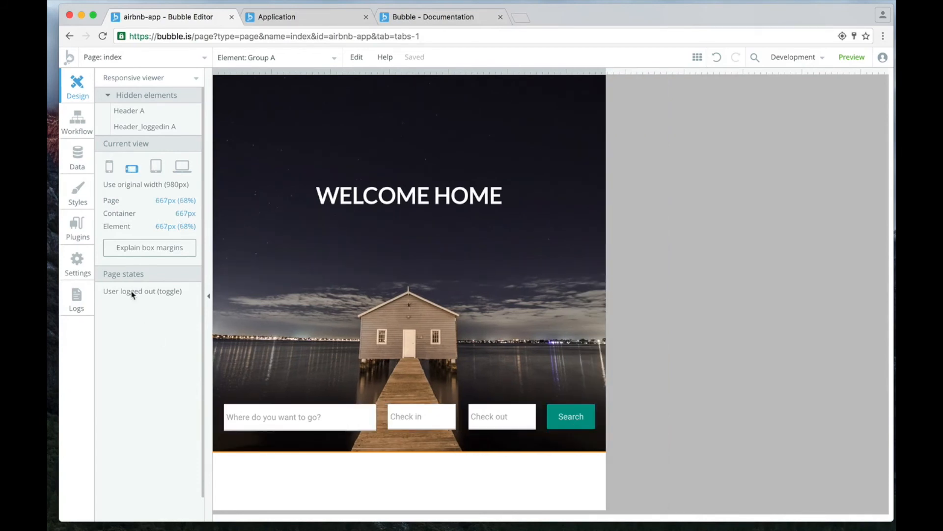
click(110, 168)
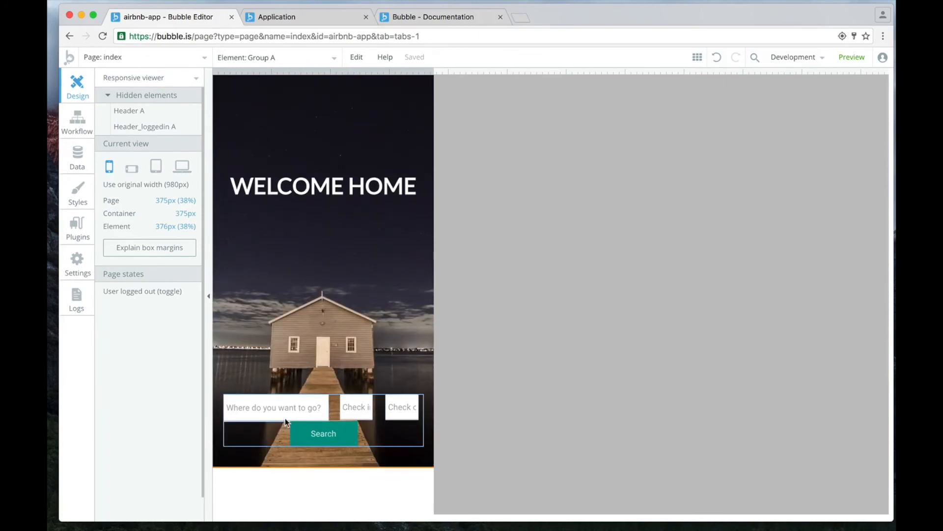
scroll(309, 442, down, 1)
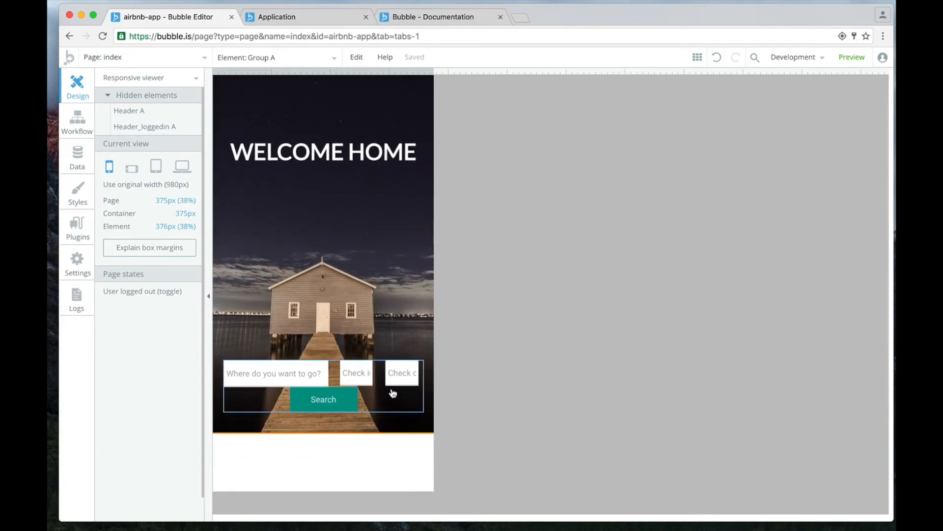
scroll(392, 392, down, 2)
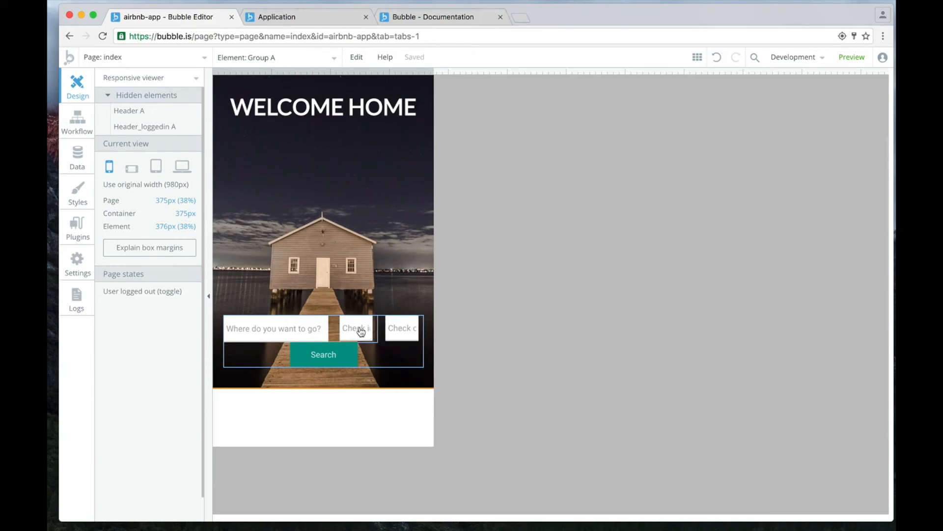
Set the Check in field's minimum width to 80% of its current width.
scroll(361, 332, down, 1)
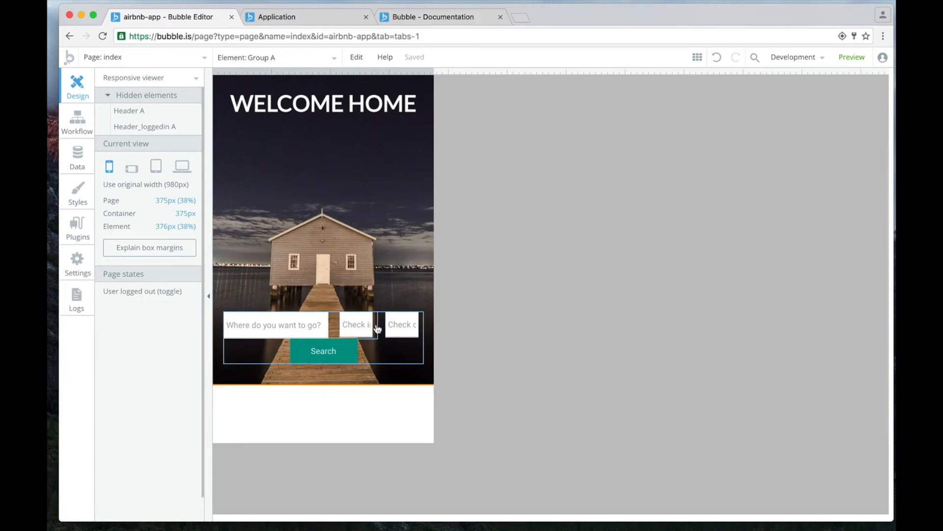
click(358, 327)
click(363, 327)
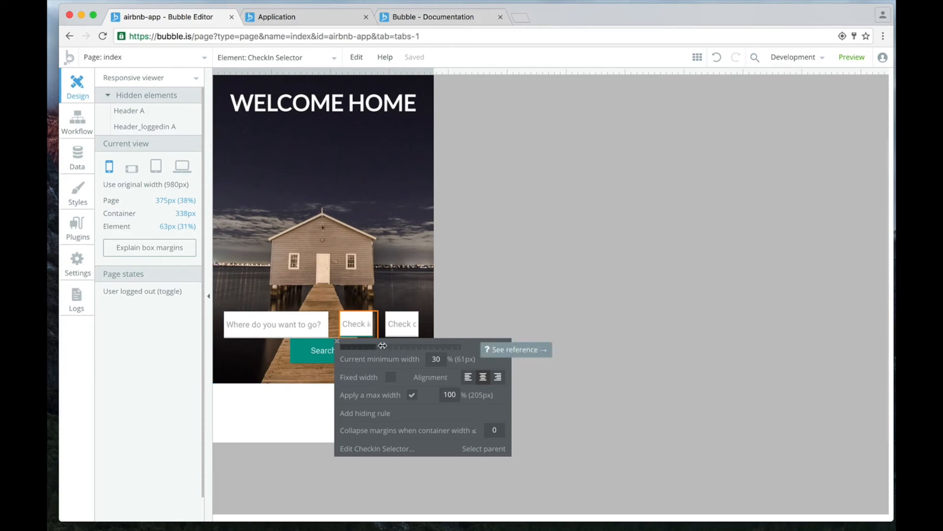
drag(381, 345, 432, 349)
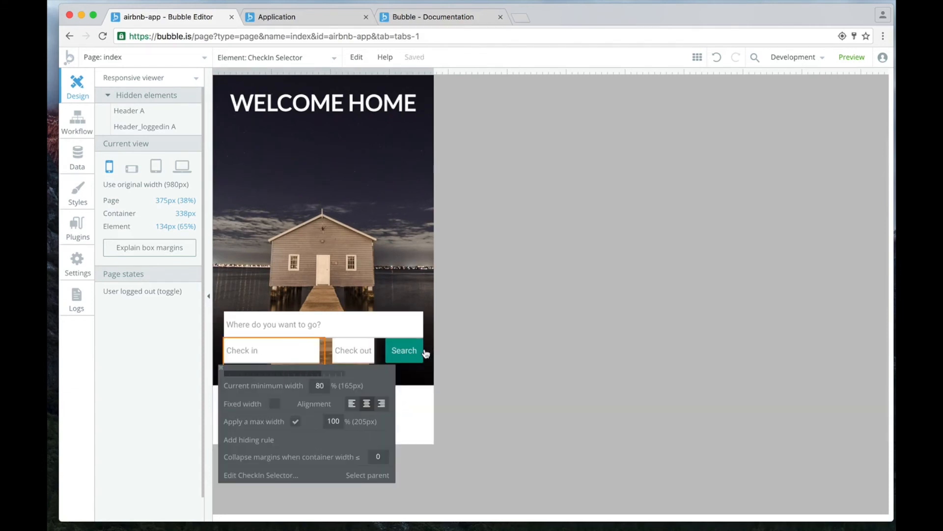
click(360, 361)
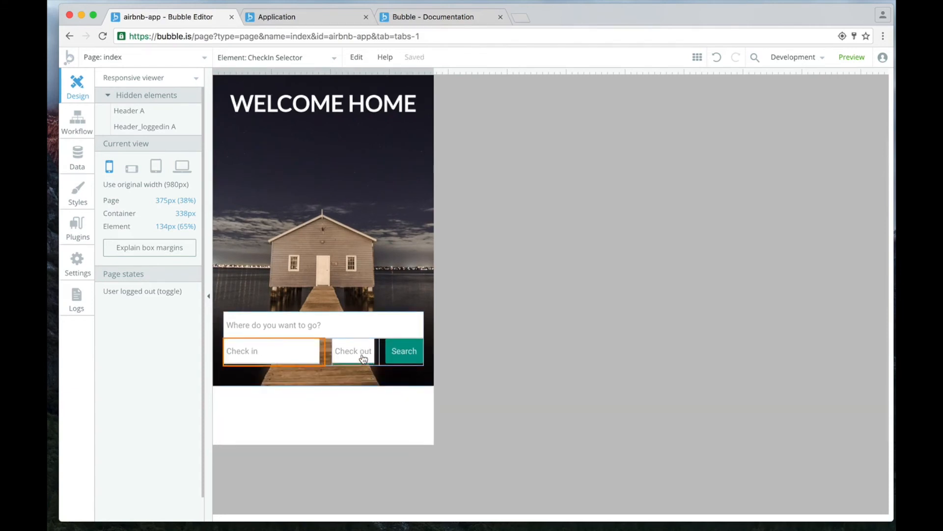
Set the Check out field's minimum width to 63% of its current width.
click(365, 355)
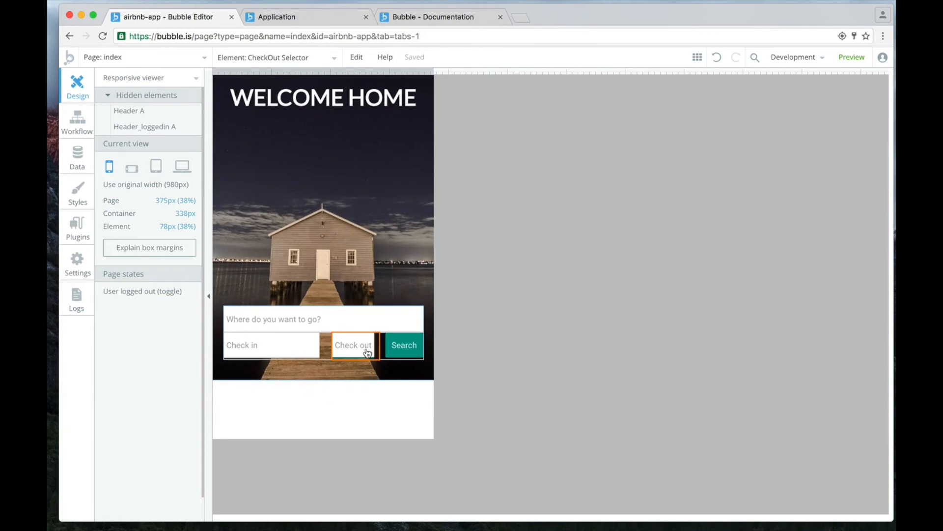
scroll(364, 345, down, 3)
click(364, 253)
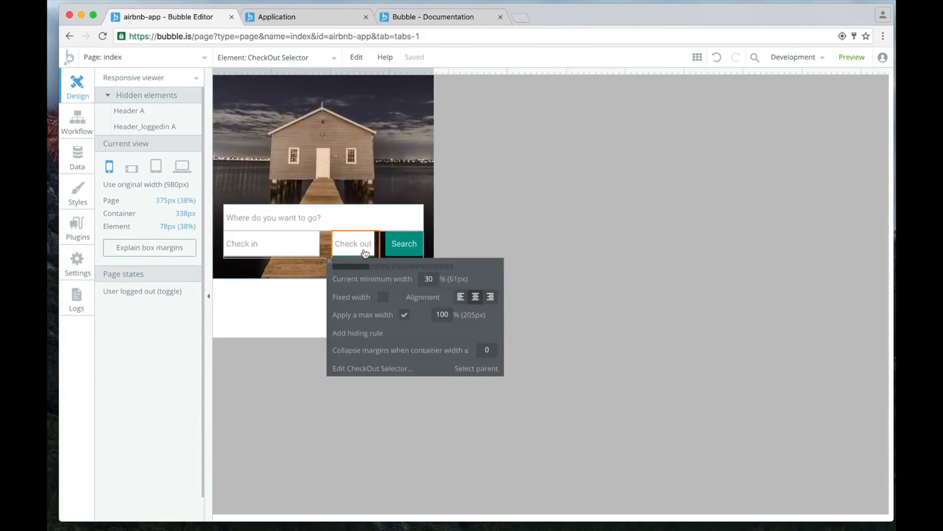
drag(390, 267, 413, 267)
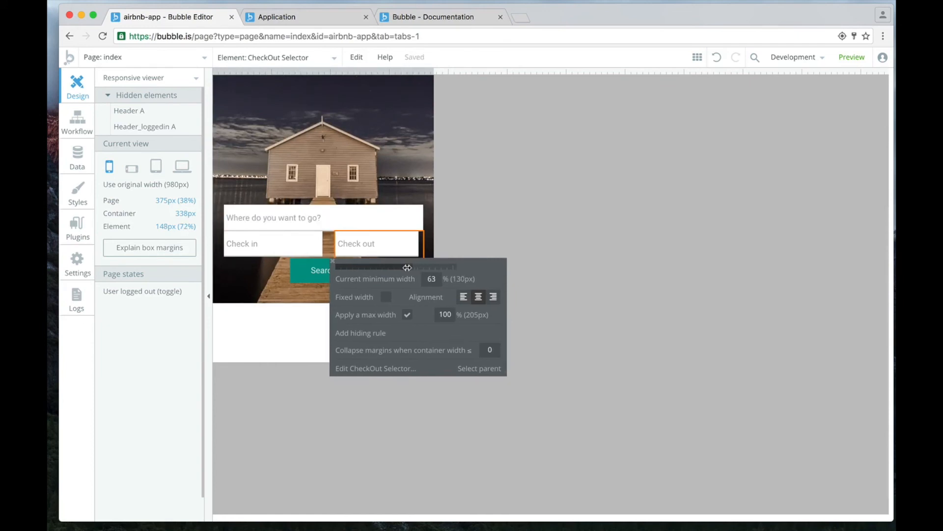
scroll(463, 175, down, 1)
scroll(397, 312, up, 1)
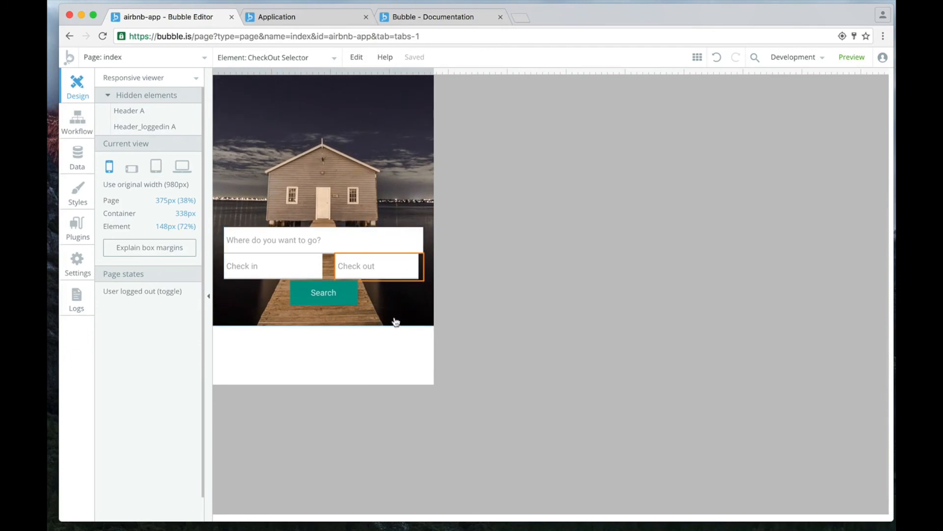
click(408, 304)
Check how the search fields wrap by stretching the page to about 591 px and narrowing it back to about 378 px.
scroll(408, 304, up, 2)
scroll(408, 304, up, 1)
click(362, 333)
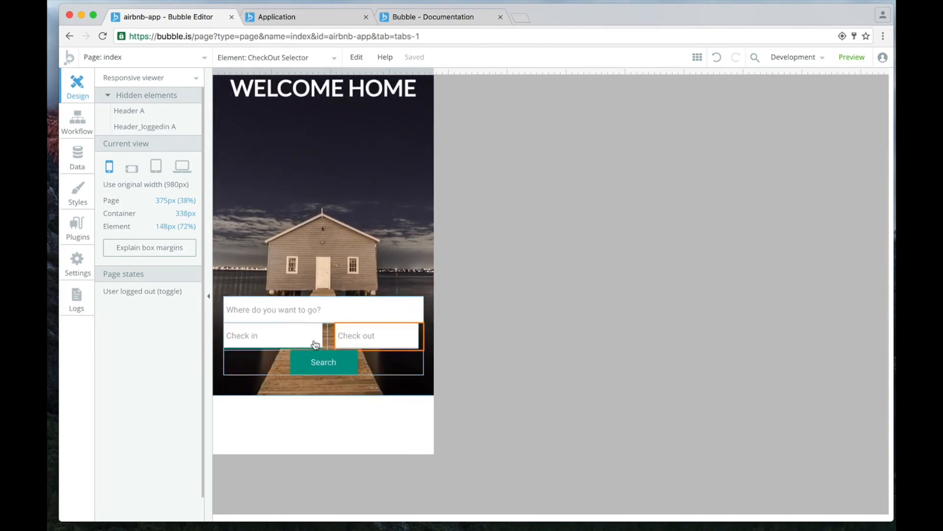
scroll(333, 362, down, 1)
click(333, 362)
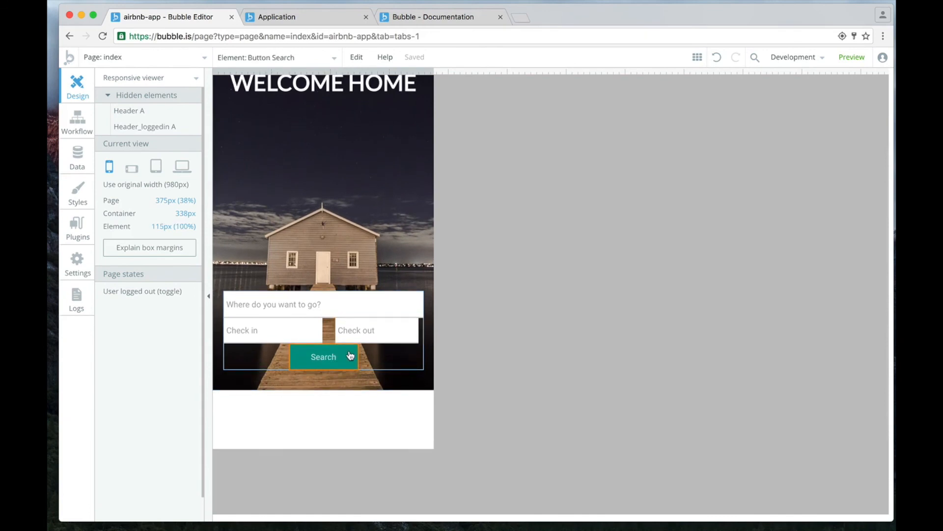
scroll(349, 358, up, 1)
scroll(278, 261, up, 2)
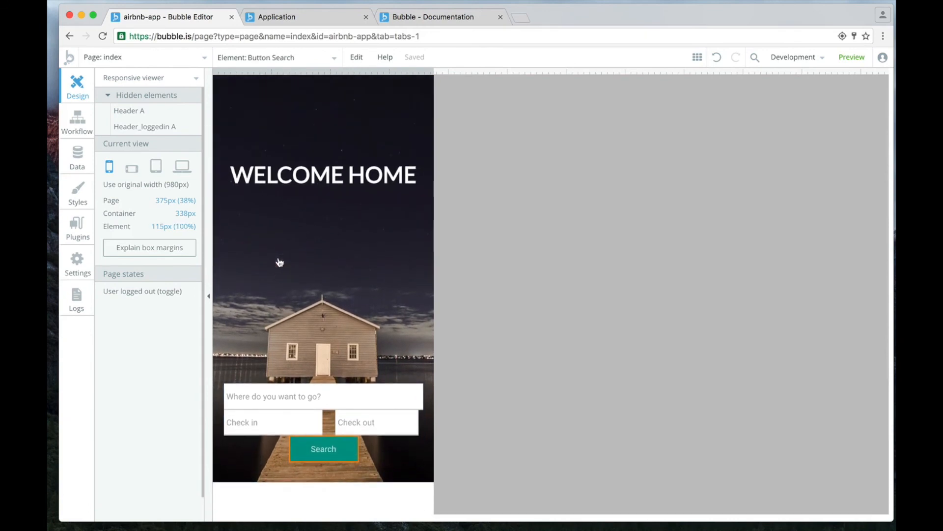
click(382, 322)
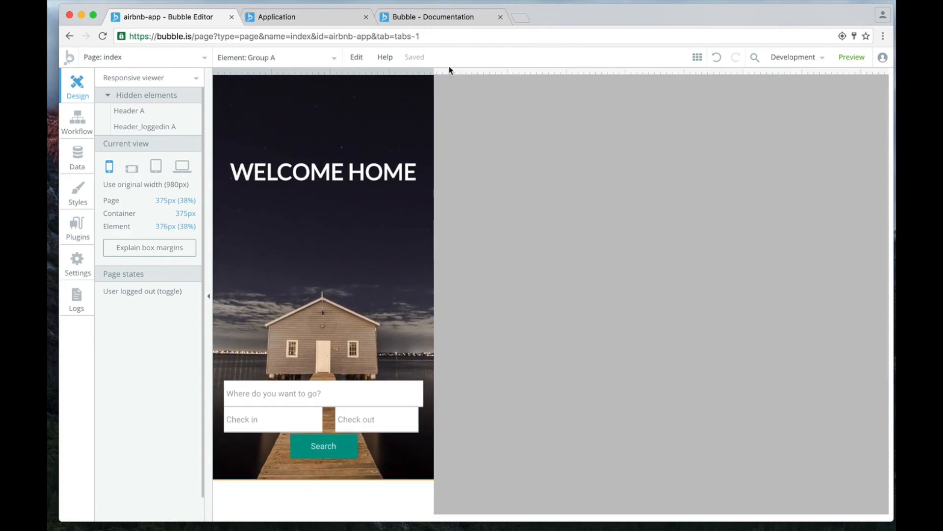
drag(433, 73, 562, 86)
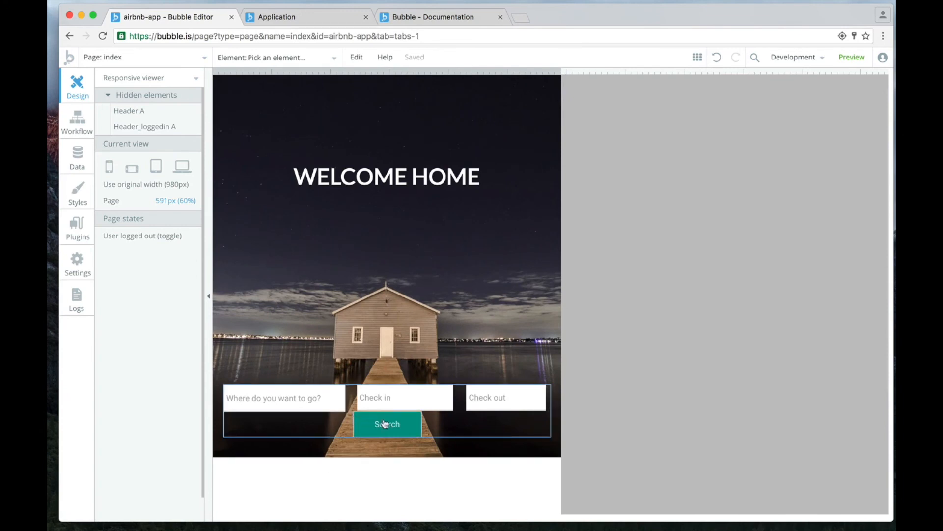
drag(565, 71, 436, 97)
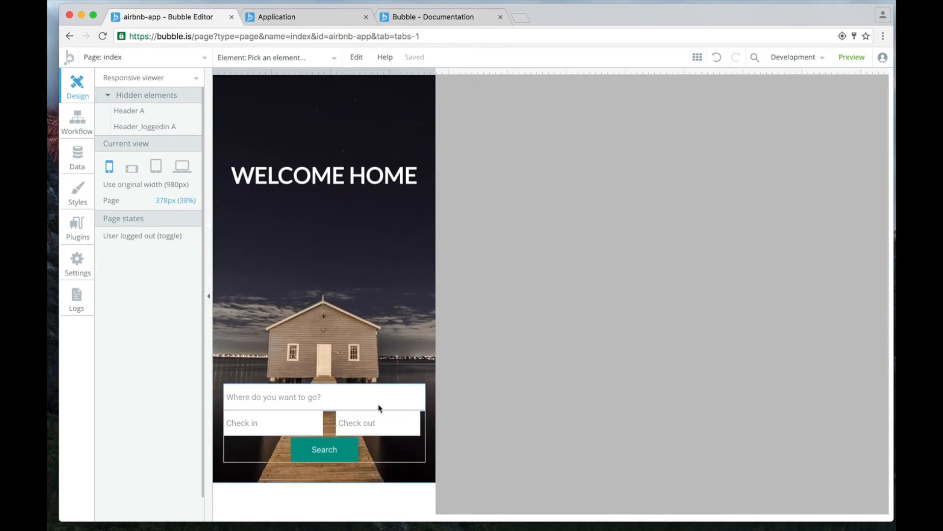
scroll(375, 422, down, 2)
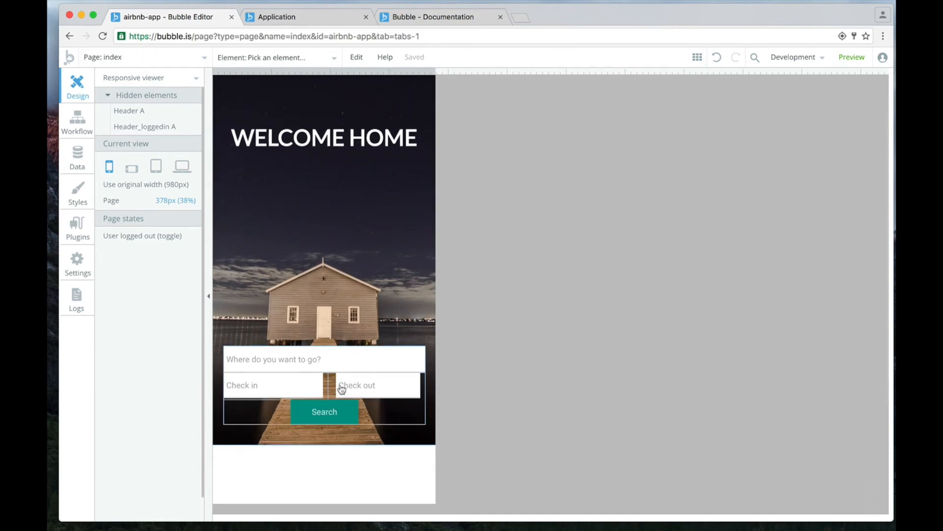
Return to building mode and group the Check in and Check out fields together.
click(187, 80)
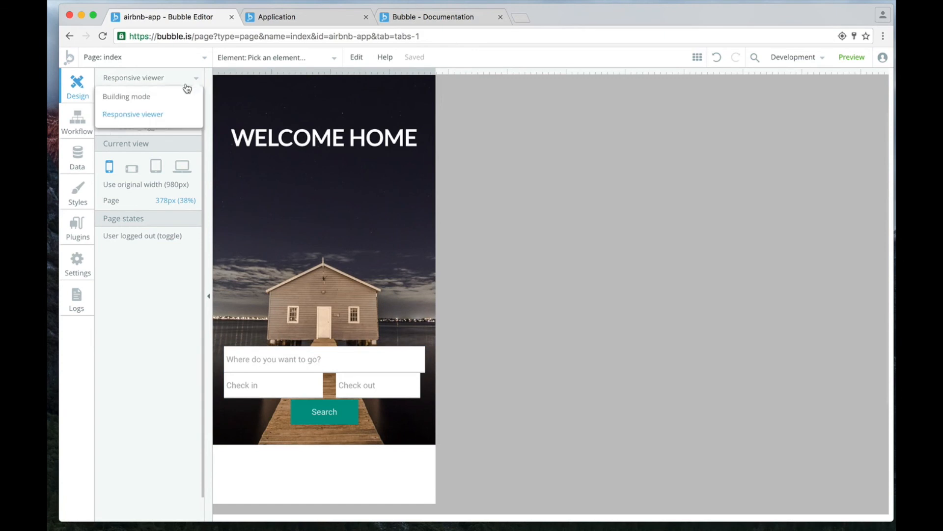
click(148, 98)
click(598, 413)
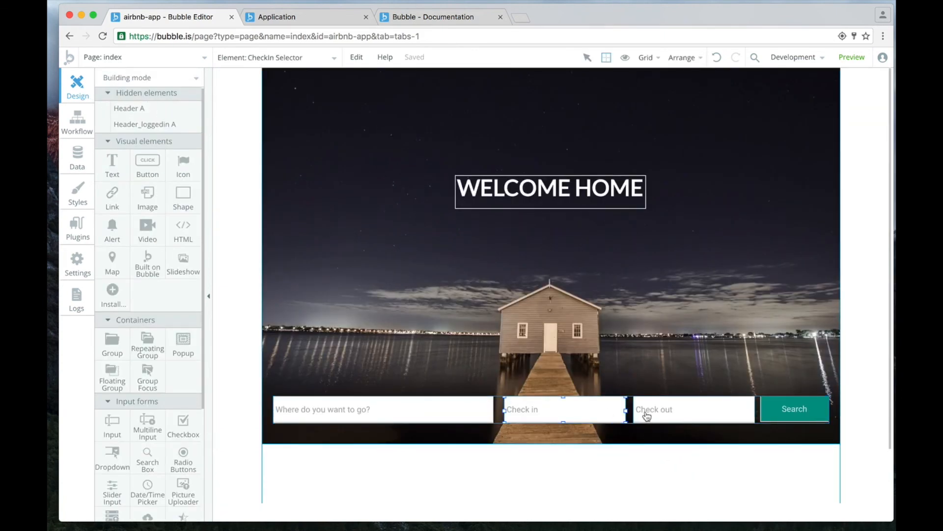
shift+click(648, 415)
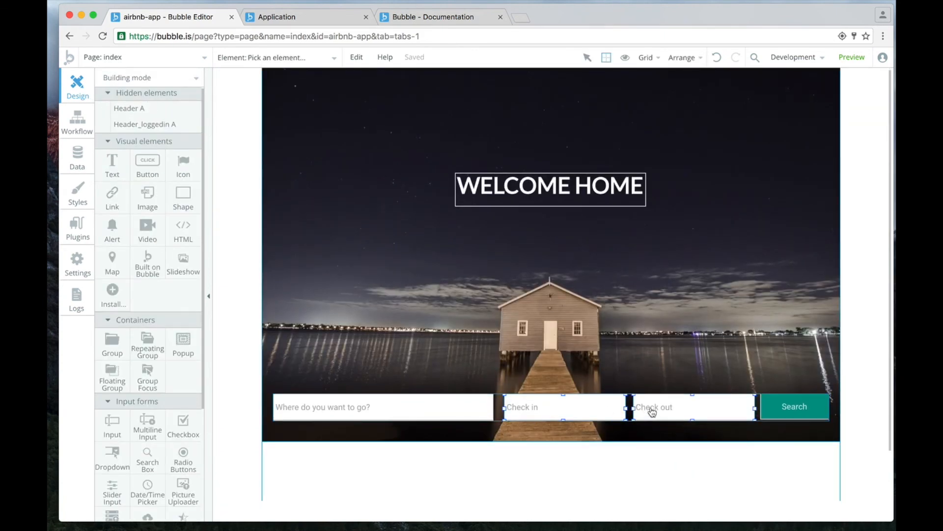
right_click(652, 412)
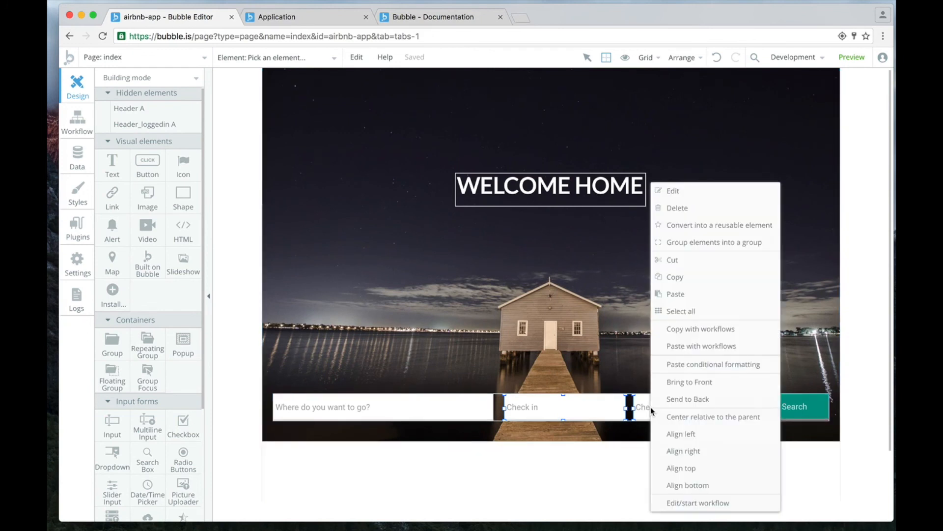
click(712, 243)
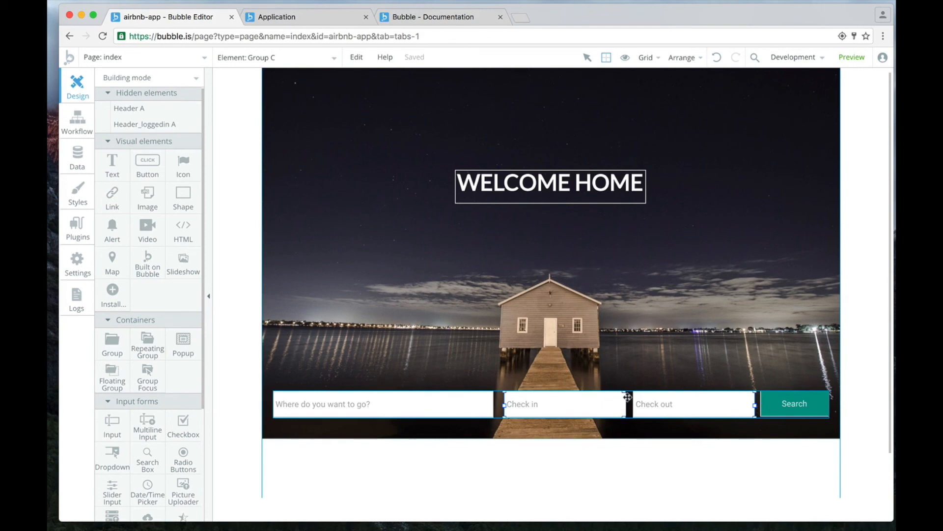
Make the new group around the Check in and Check out fields fixed-width.
double_click(628, 397)
scroll(759, 413, down, 5)
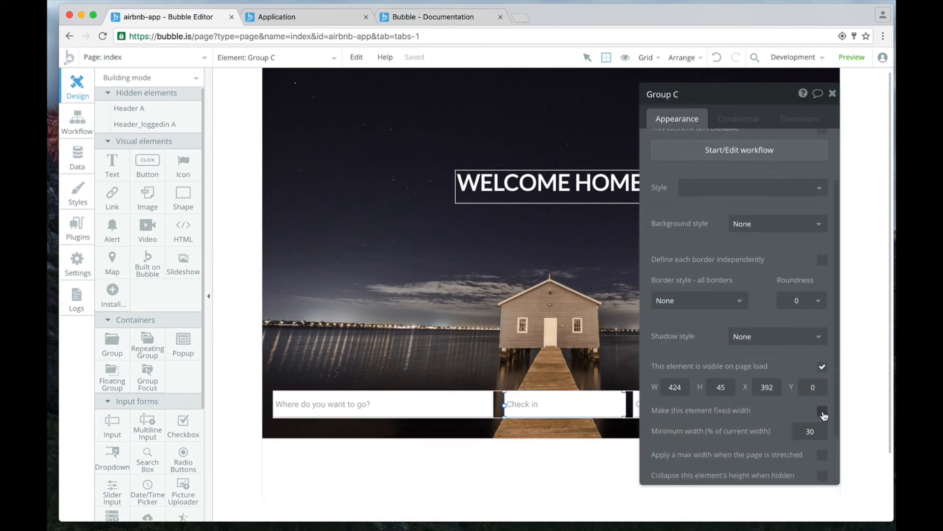
click(823, 411)
click(834, 94)
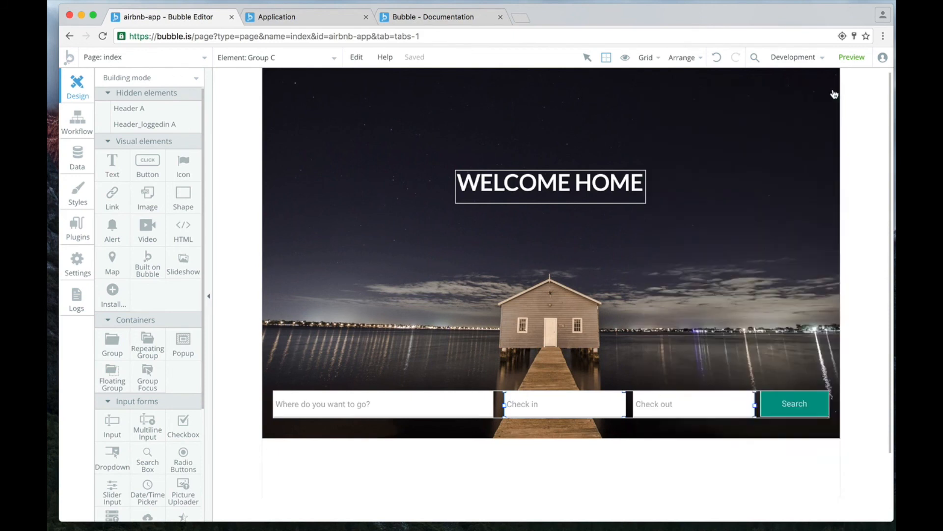
In the responsive viewer, examine the search bar at laptop, tablet and both phone widths, and at about 687 and 495 px.
click(154, 82)
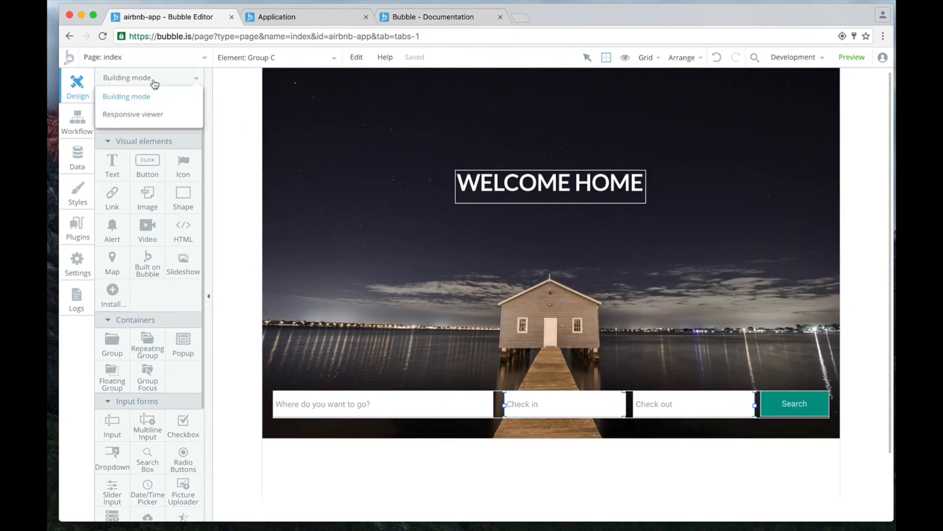
click(150, 113)
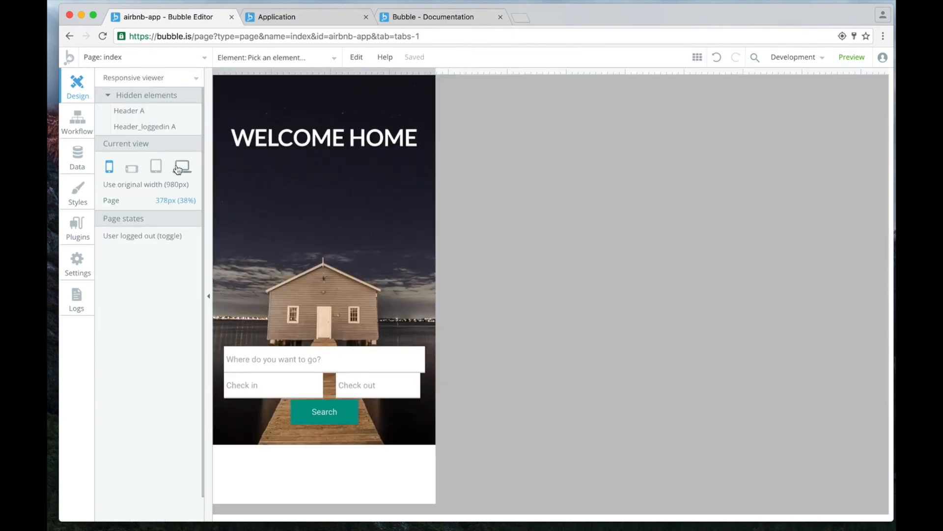
click(179, 170)
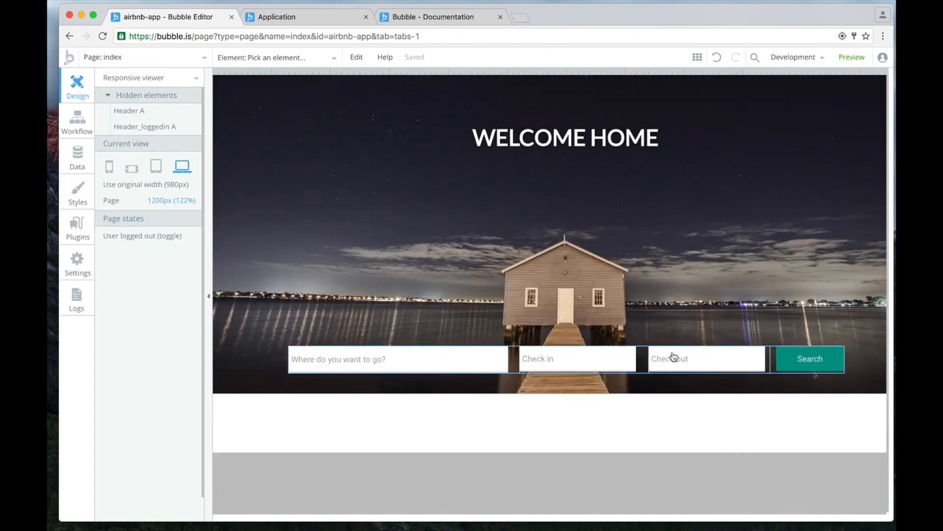
click(156, 170)
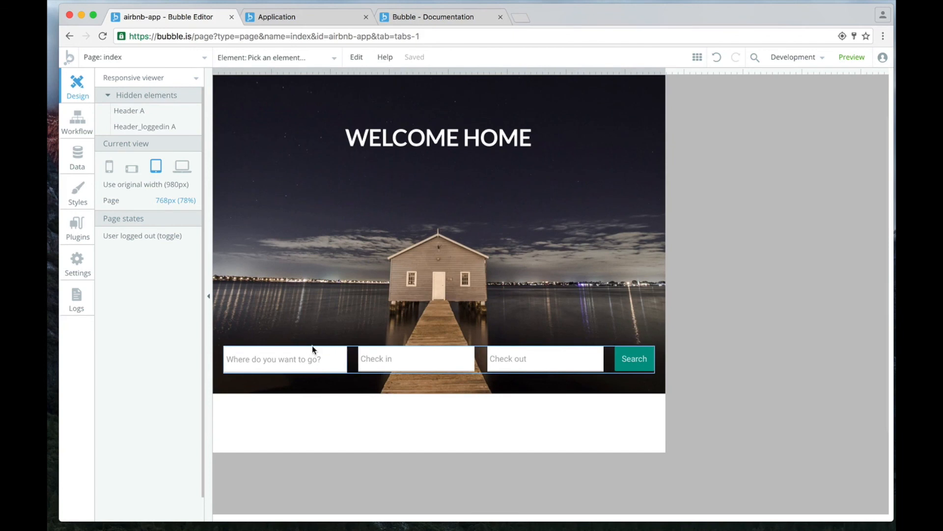
click(131, 168)
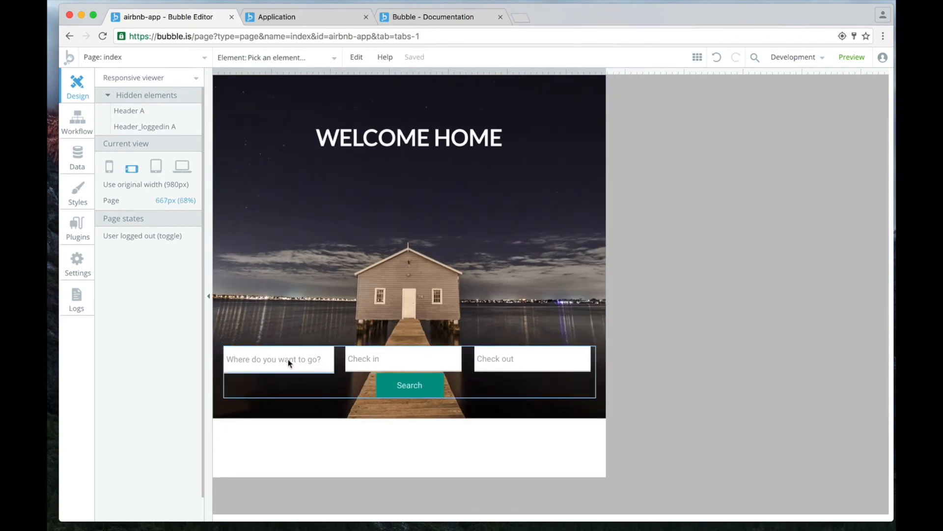
click(109, 167)
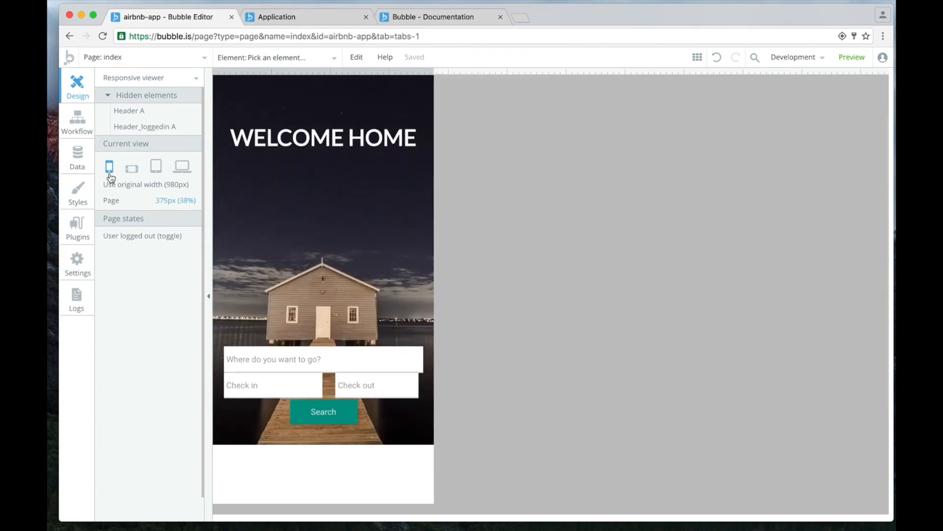
drag(430, 70, 618, 69)
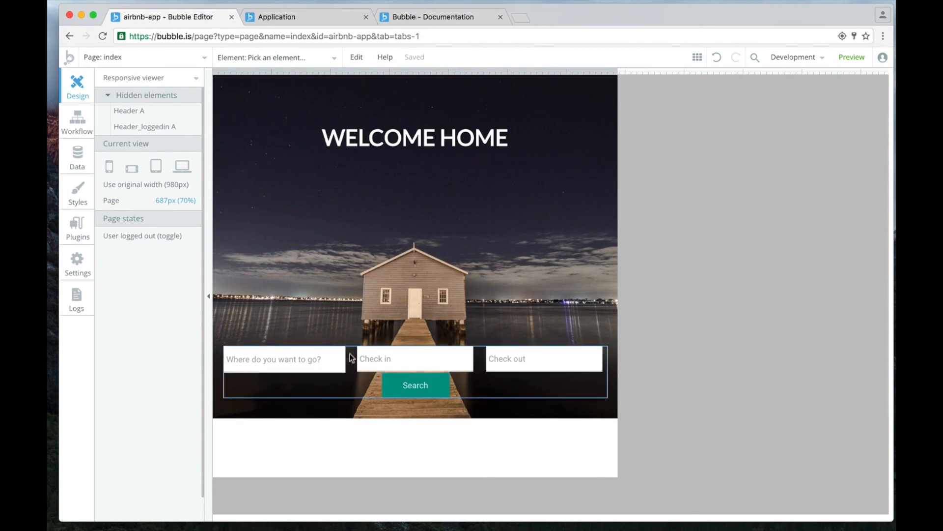
drag(616, 70, 504, 84)
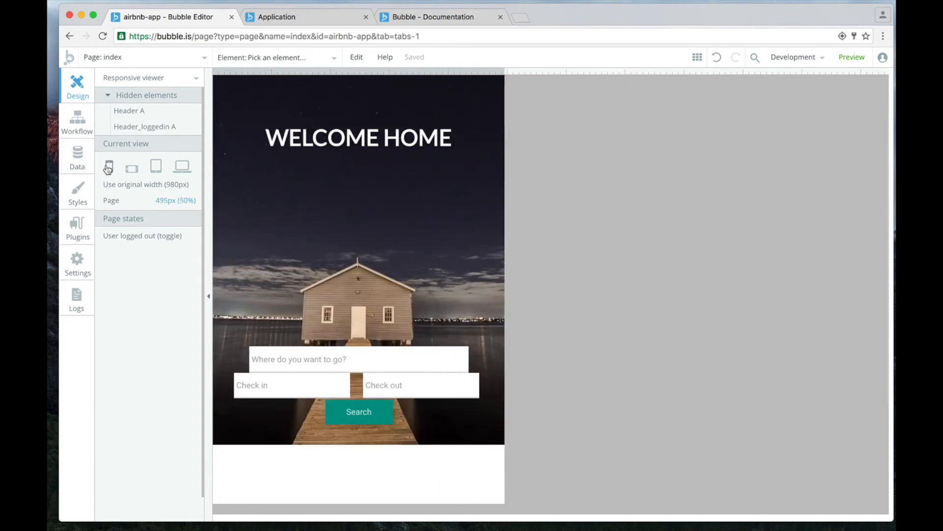
click(109, 168)
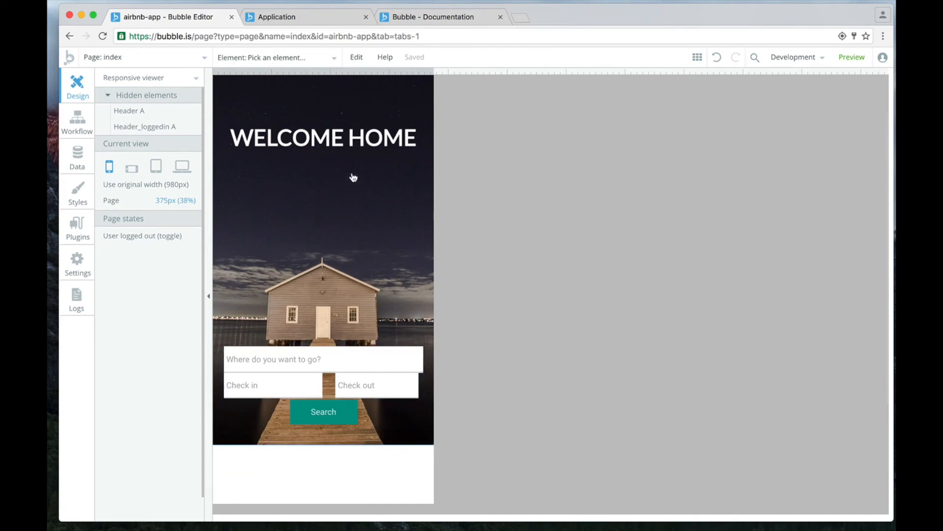
Inspect the responsive width settings of the destination, Check in and Check out fields at portrait phone width.
click(306, 361)
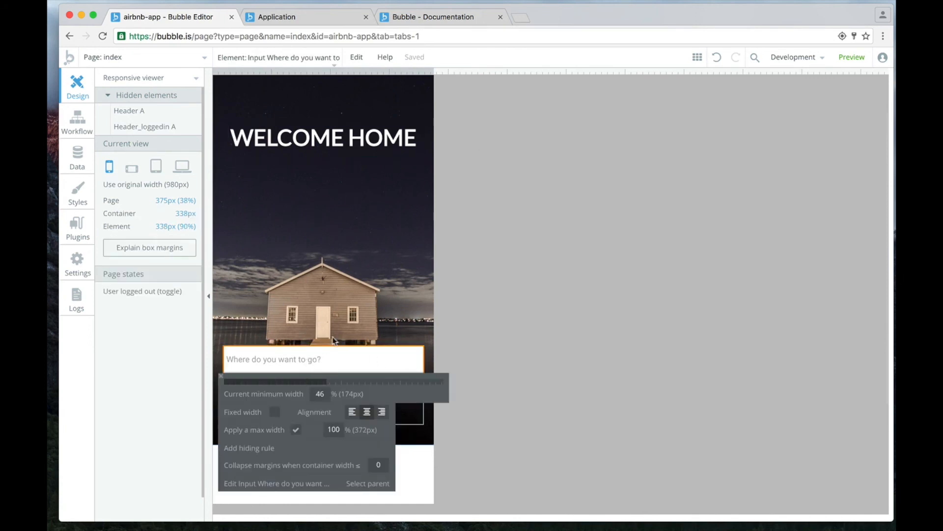
click(339, 303)
click(299, 388)
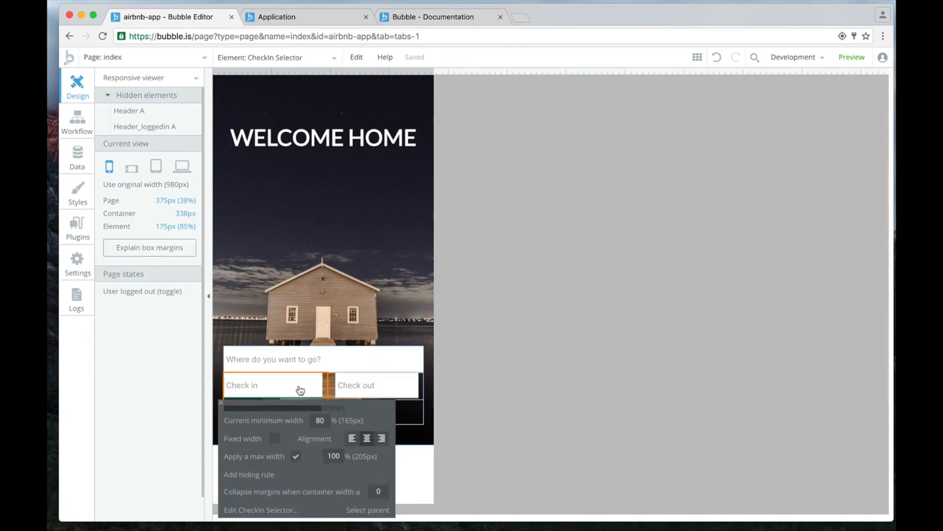
click(366, 395)
scroll(366, 396, down, 1)
click(322, 399)
click(354, 286)
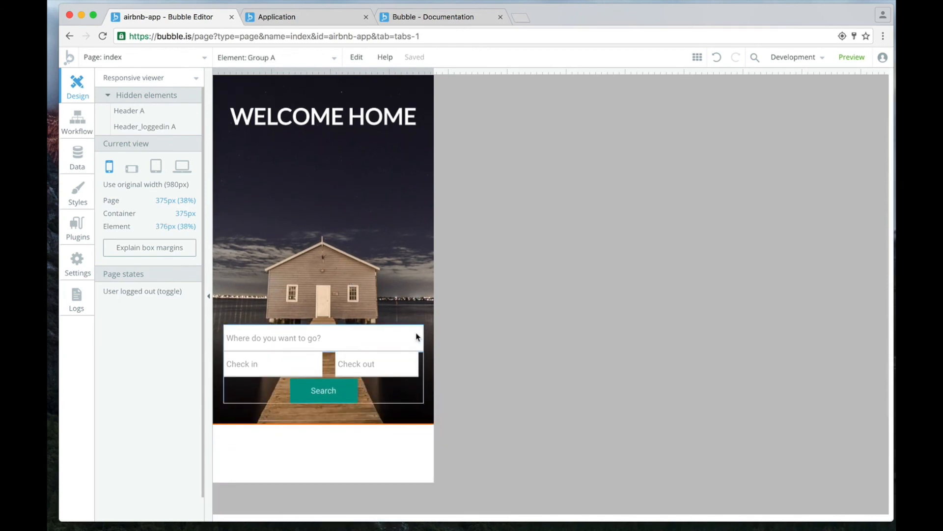
scroll(388, 306, down, 2)
click(413, 324)
scroll(411, 317, down, 1)
click(407, 302)
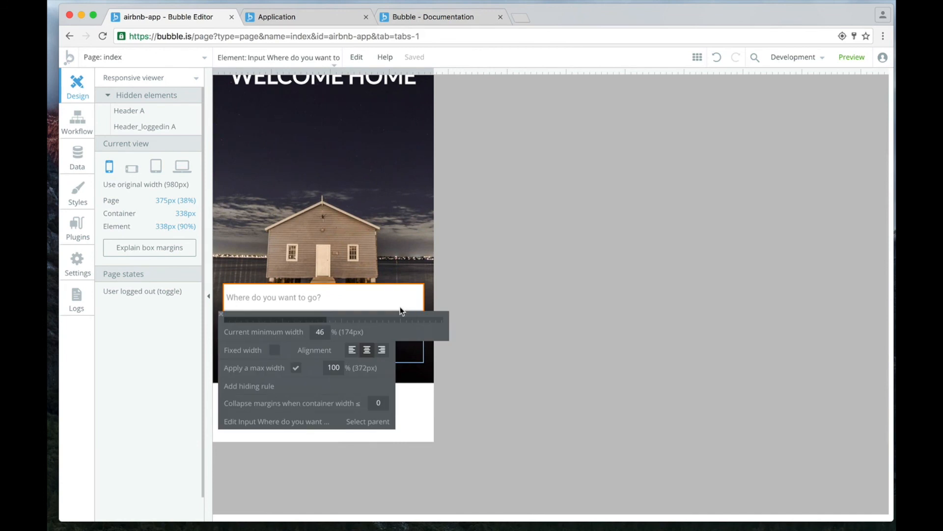
Return to building mode and extend the search bar group slightly above and below its fields to add vertical padding.
click(428, 376)
click(143, 78)
click(140, 100)
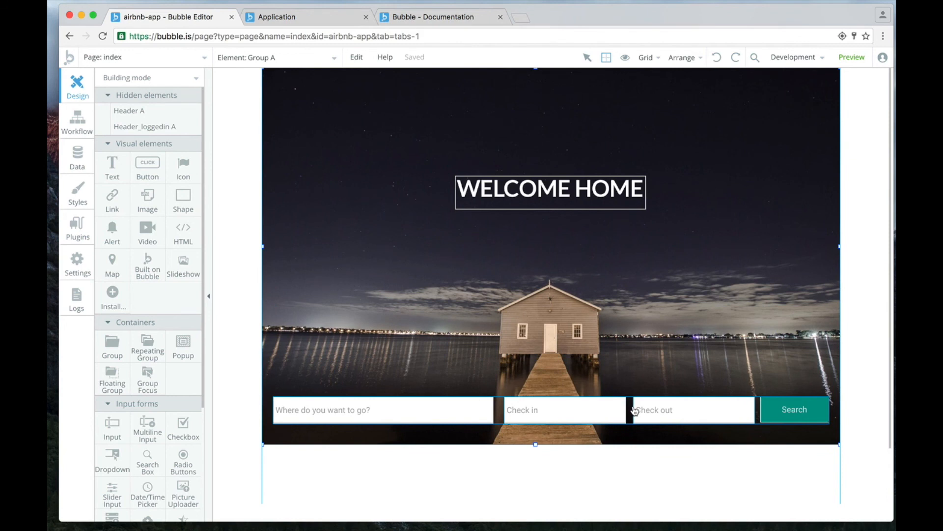
click(498, 419)
drag(535, 396, 535, 387)
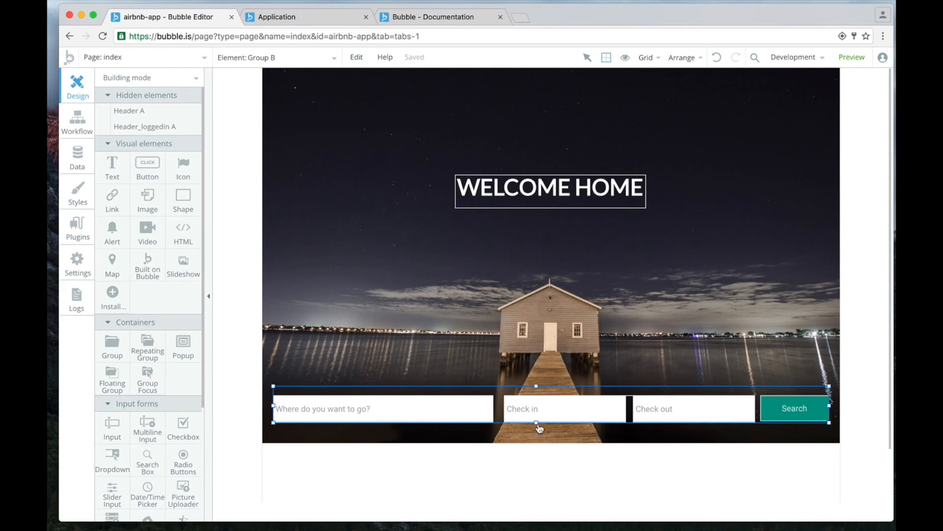
drag(538, 424, 538, 432)
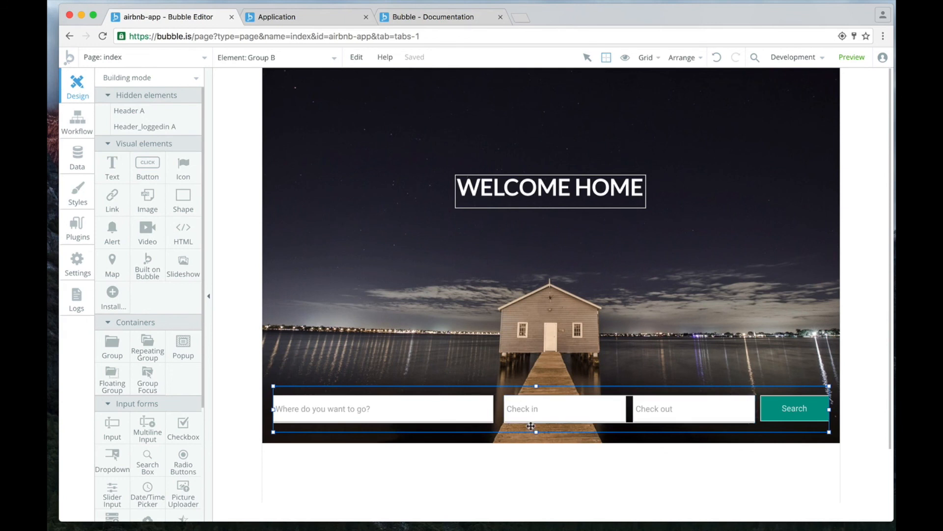
Examine the padded search bar in the responsive viewer at portrait phone width.
click(174, 82)
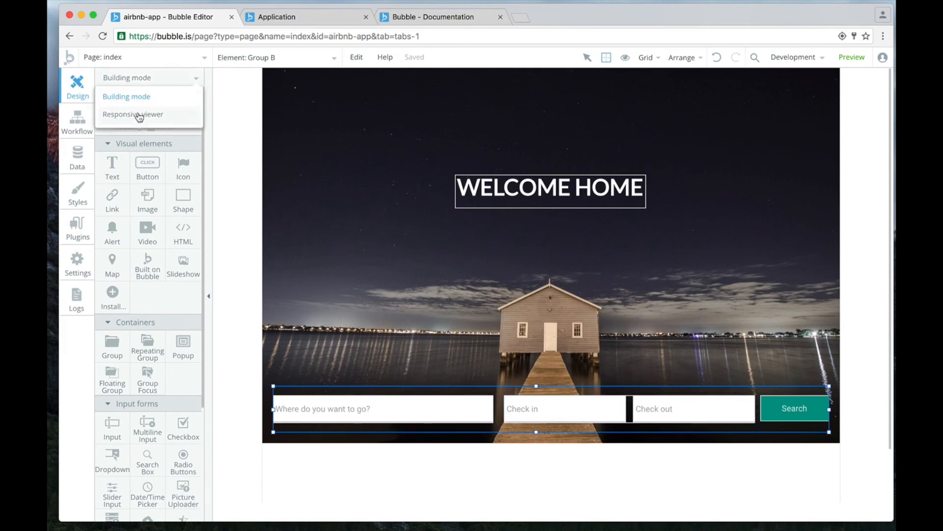
click(123, 115)
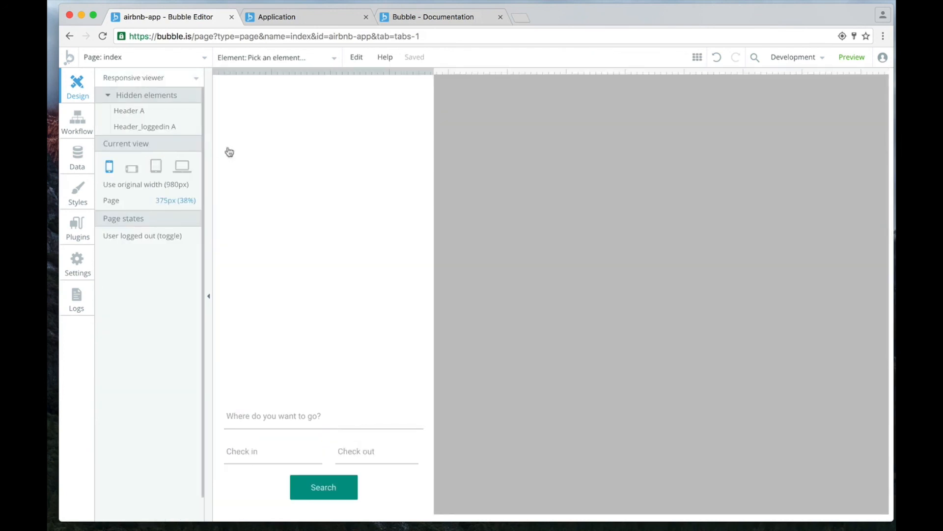
scroll(271, 393, down, 3)
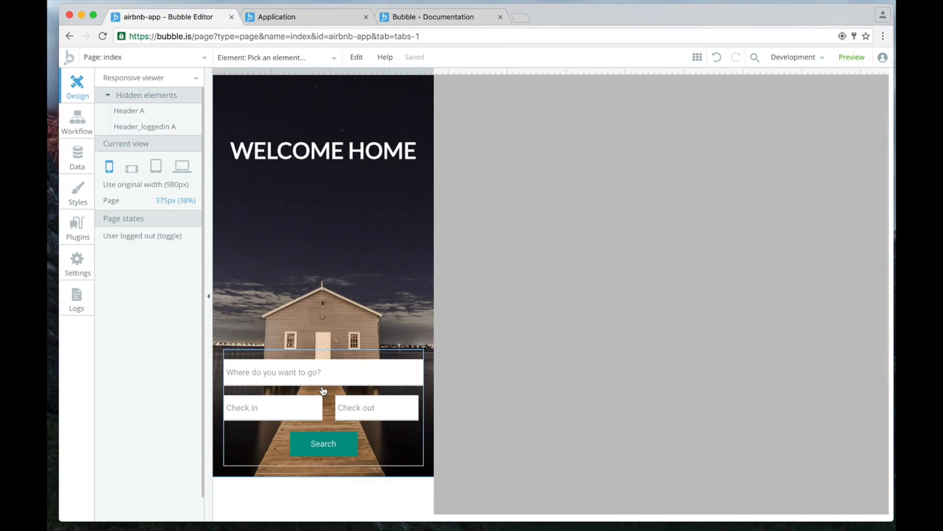
scroll(319, 335, up, 3)
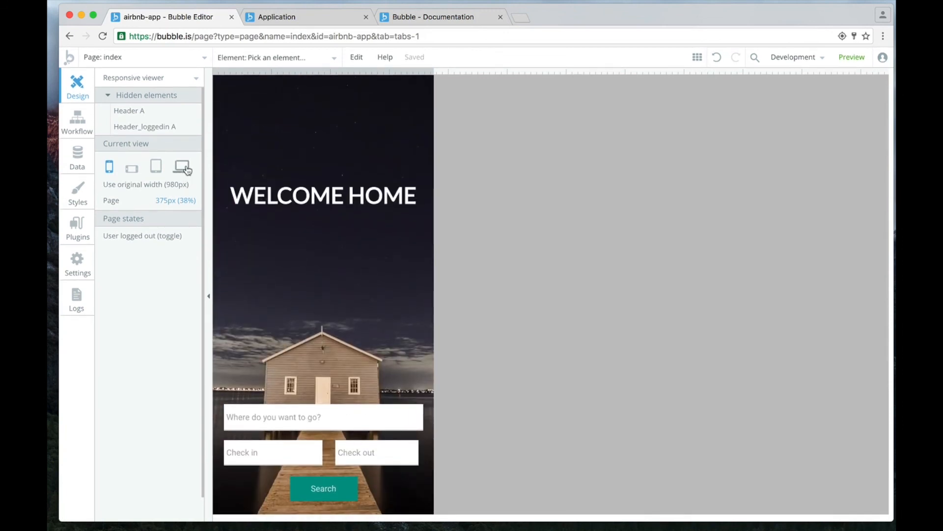
Switch to the running app preview and examine the header and search bar while narrowing the browser window to phone size and widening it again.
click(273, 17)
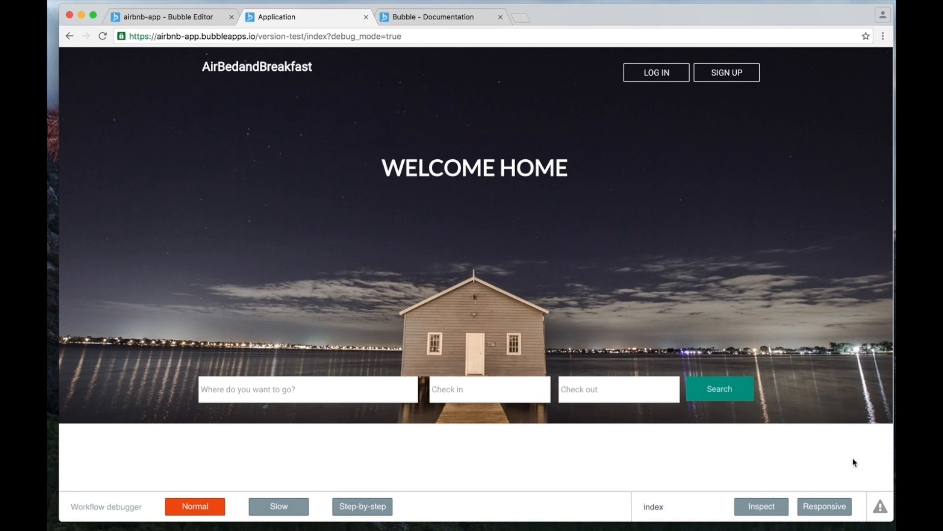
drag(891, 454, 405, 466)
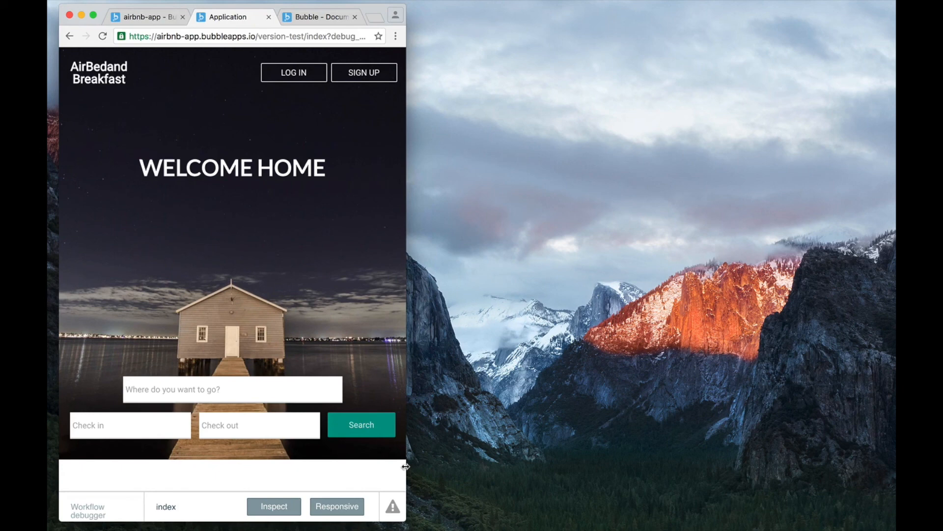
drag(406, 466, 287, 466)
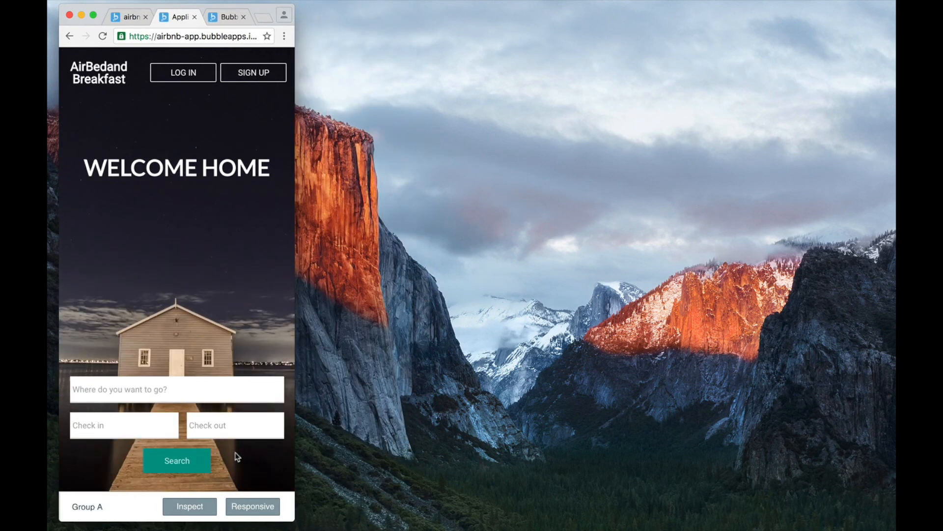
scroll(189, 104, down, 3)
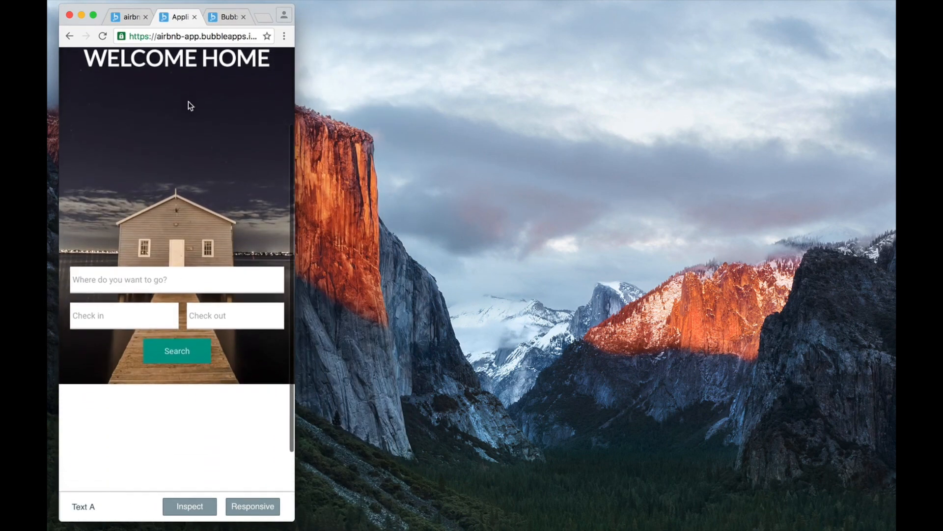
scroll(189, 104, up, 3)
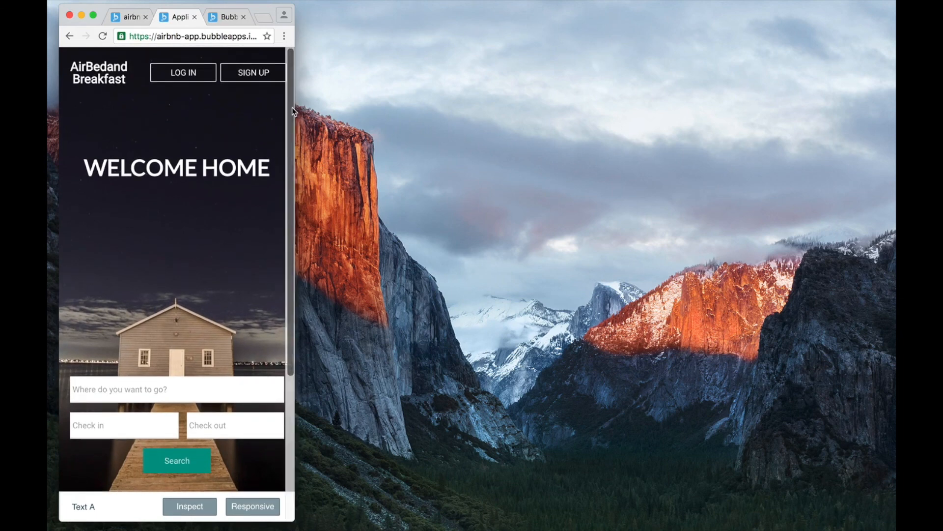
drag(293, 108, 873, 108)
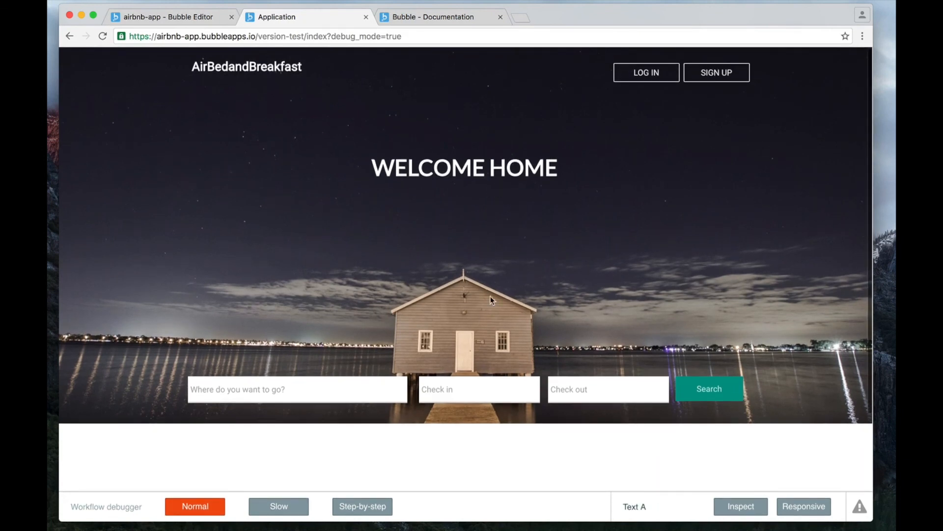
click(362, 387)
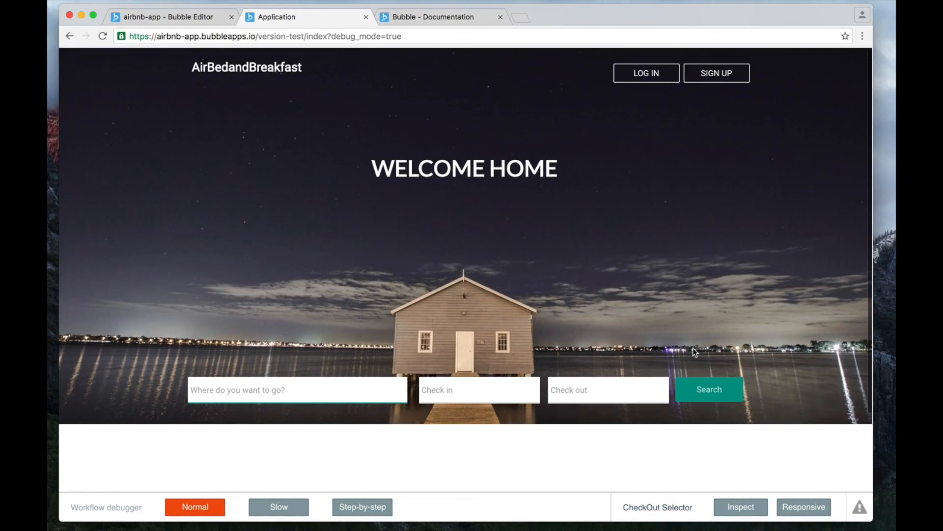
Show the responsive debugger outlines on the preview and inspect the box rules of the WELCOME HOME text and the background image group.
click(804, 508)
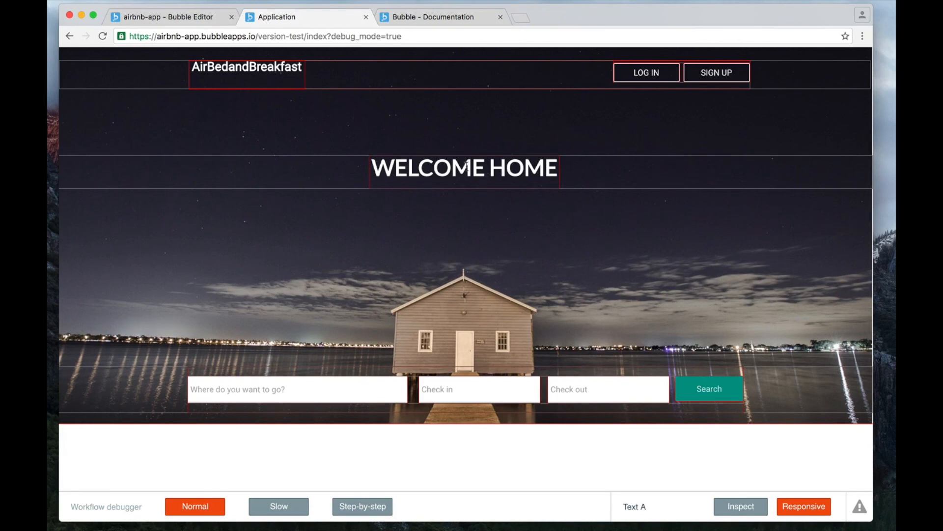
click(467, 166)
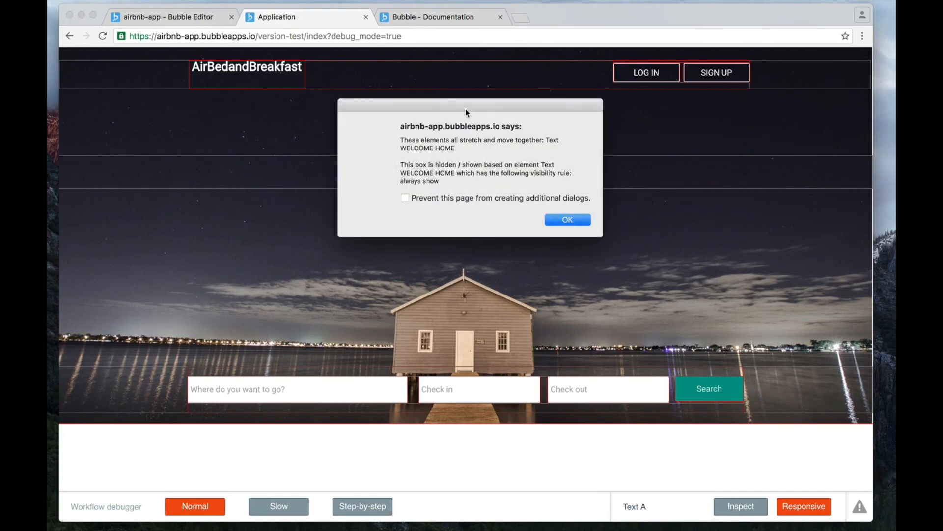
drag(465, 108, 318, 202)
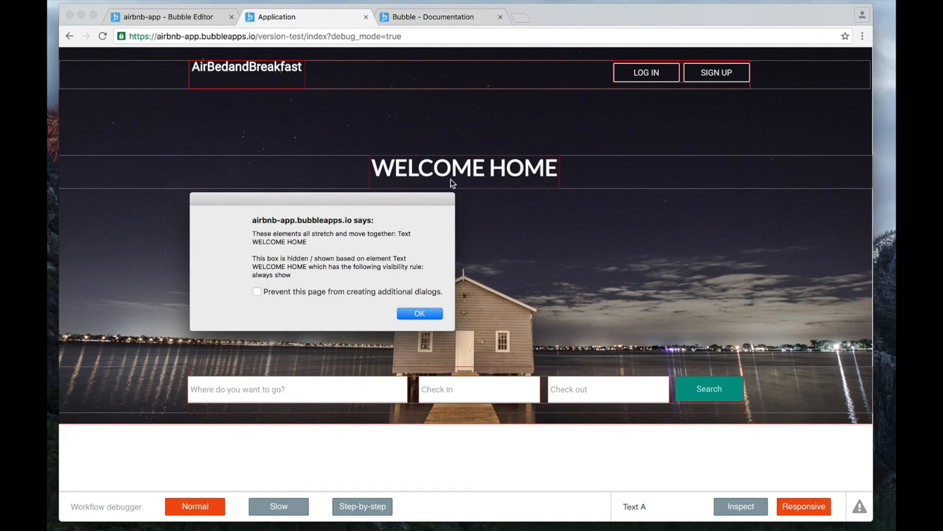
click(421, 314)
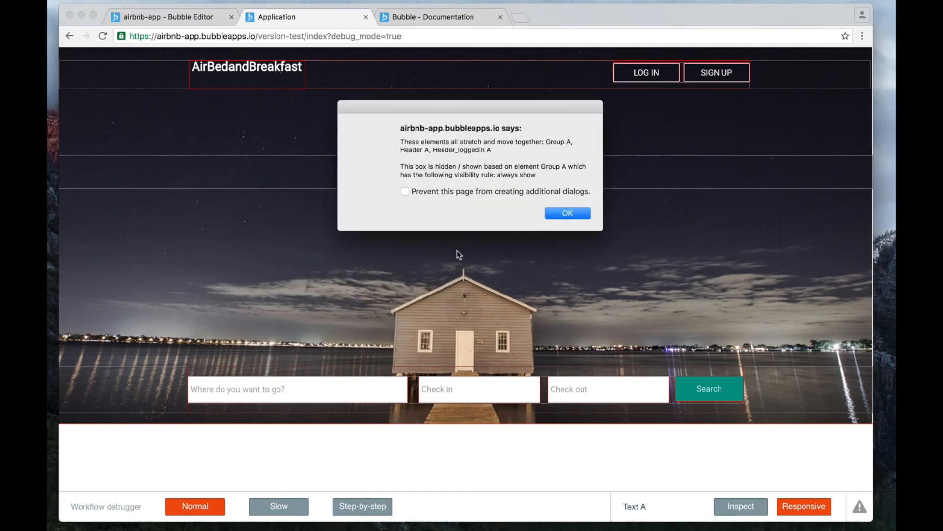
key(Return)
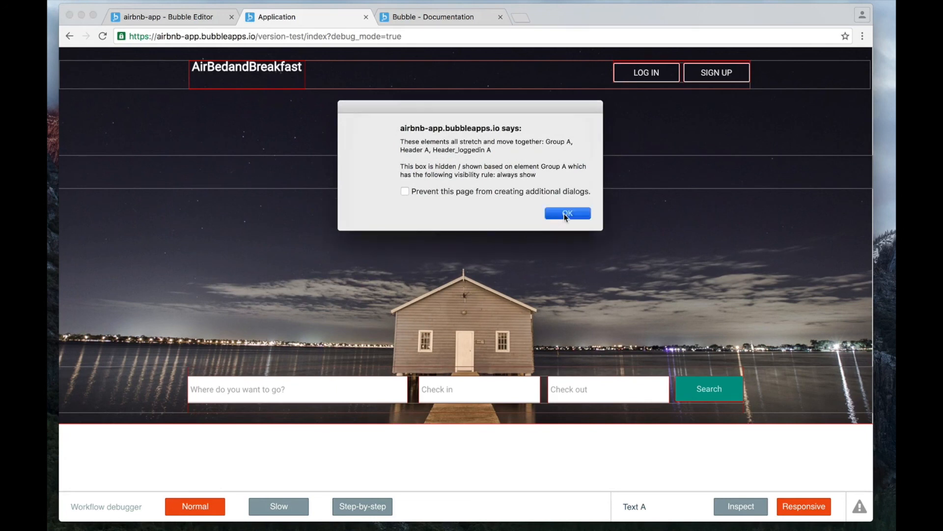
click(565, 215)
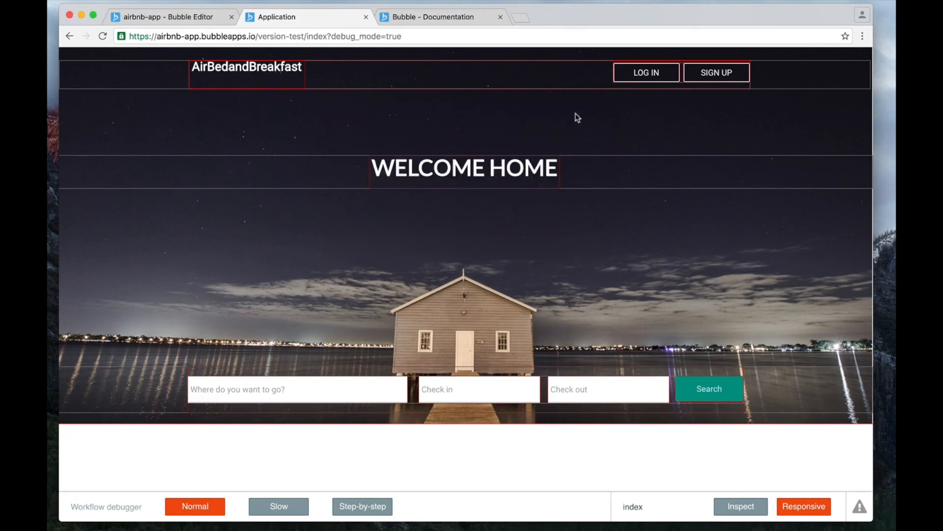
Inspect the responsive box rules of the search bar group, dismiss the details and switch back to the Bubble editor.
click(735, 370)
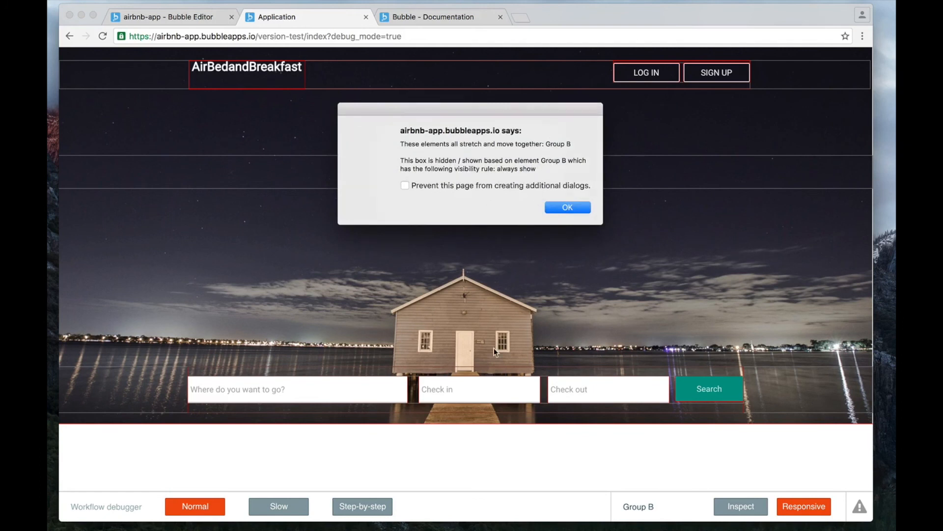
click(584, 207)
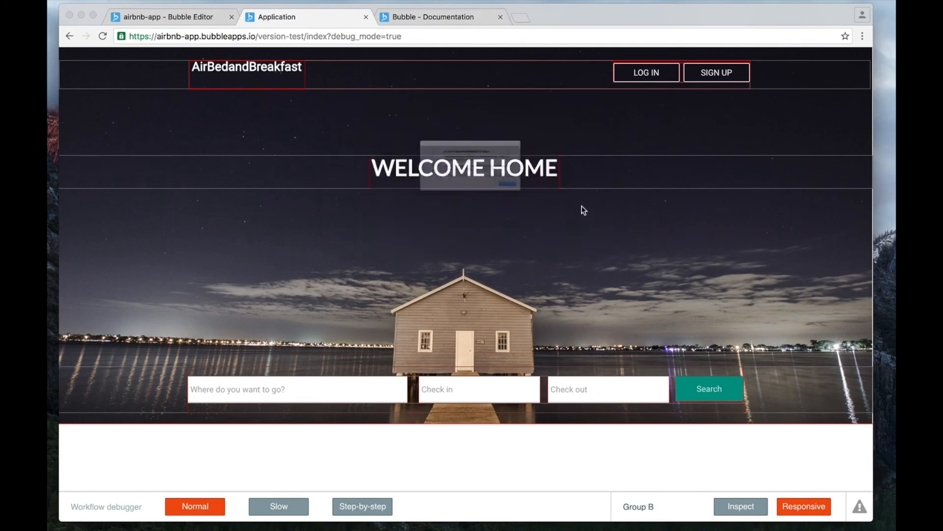
click(563, 216)
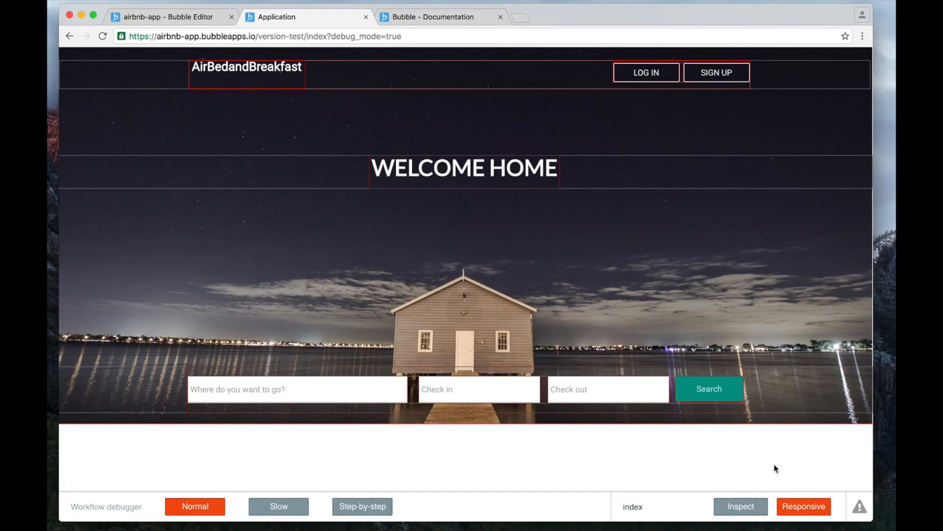
click(190, 22)
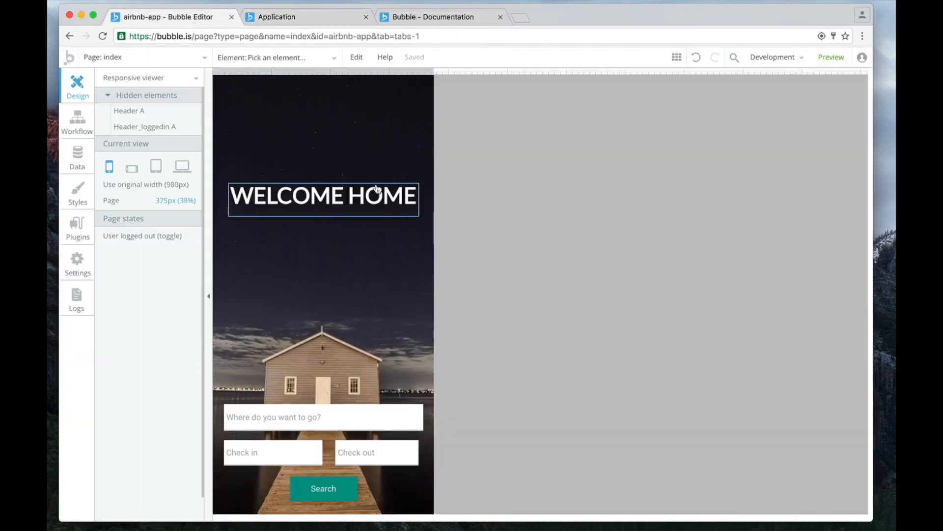